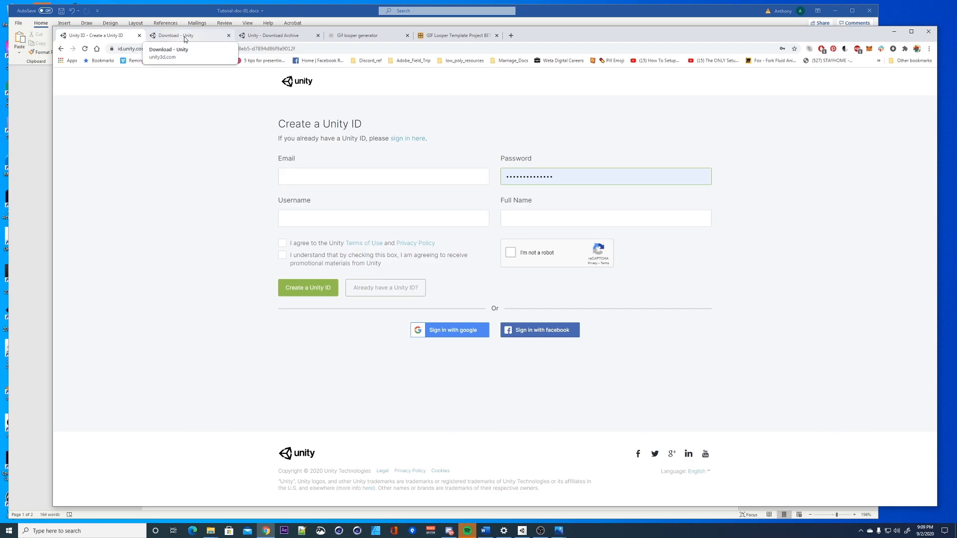
- Review the Unity download page and the Unity 2018.x releases in the download archive
left_click(185, 38)
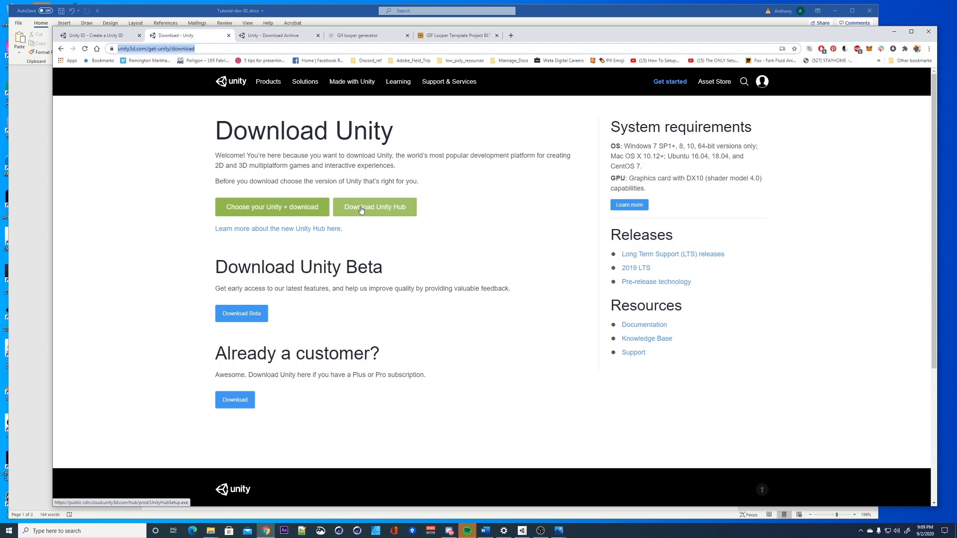
key("ctrl+Tab")
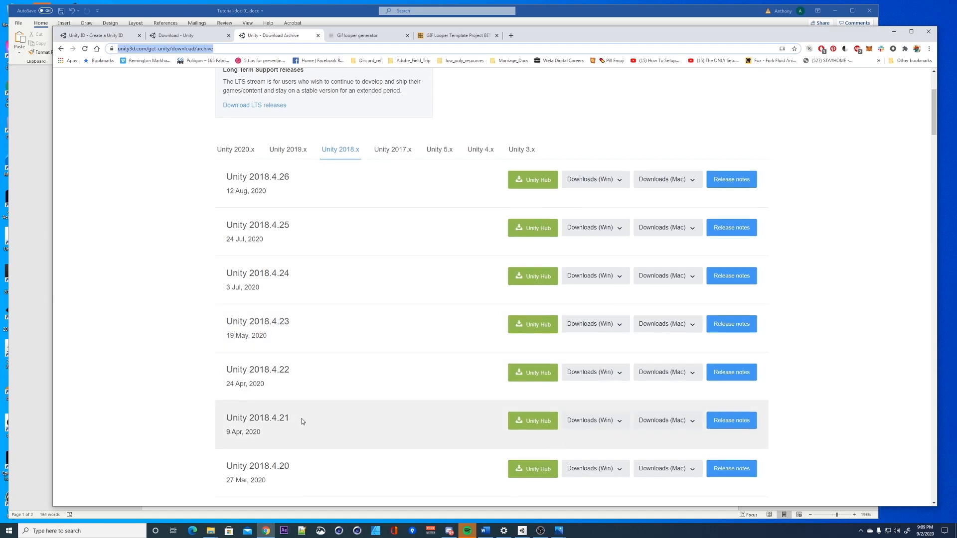
scroll(302, 422, "down", 1)
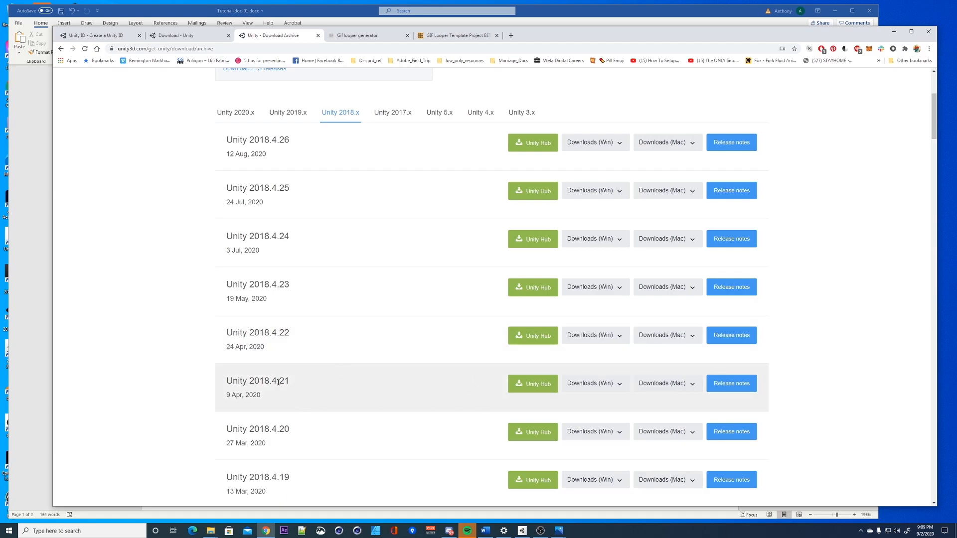
- Open Unity Hub and start adding a Unity version to its installs
left_click(522, 530)
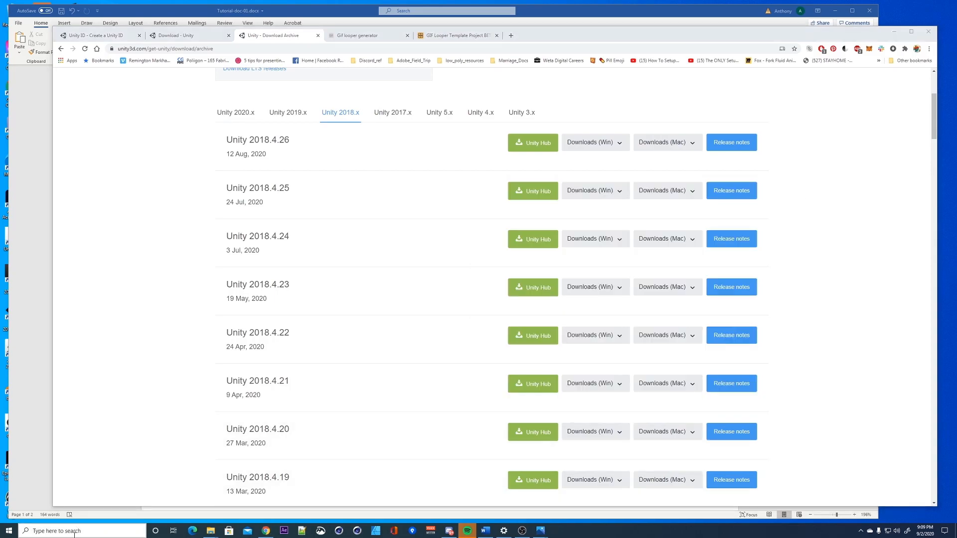
left_click(76, 531)
type("unity")
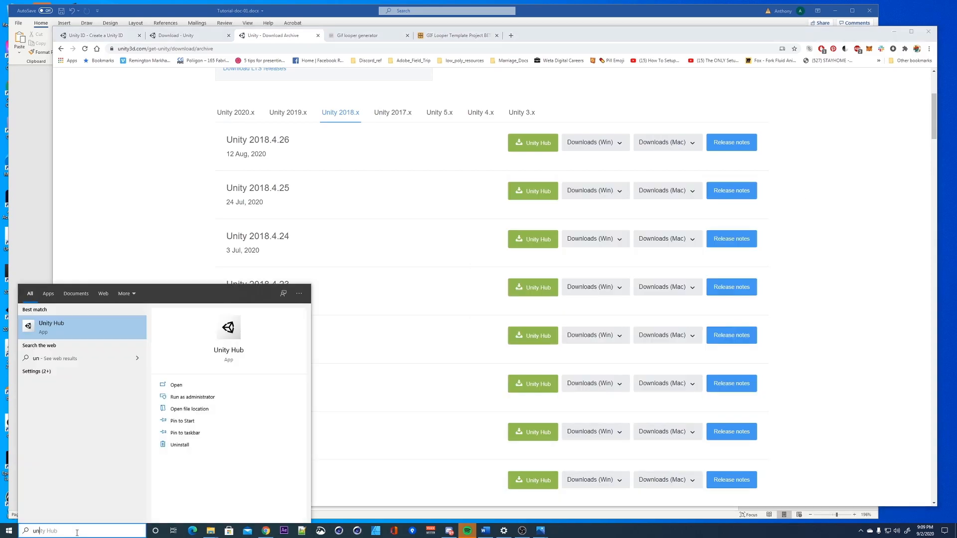
left_click(66, 324)
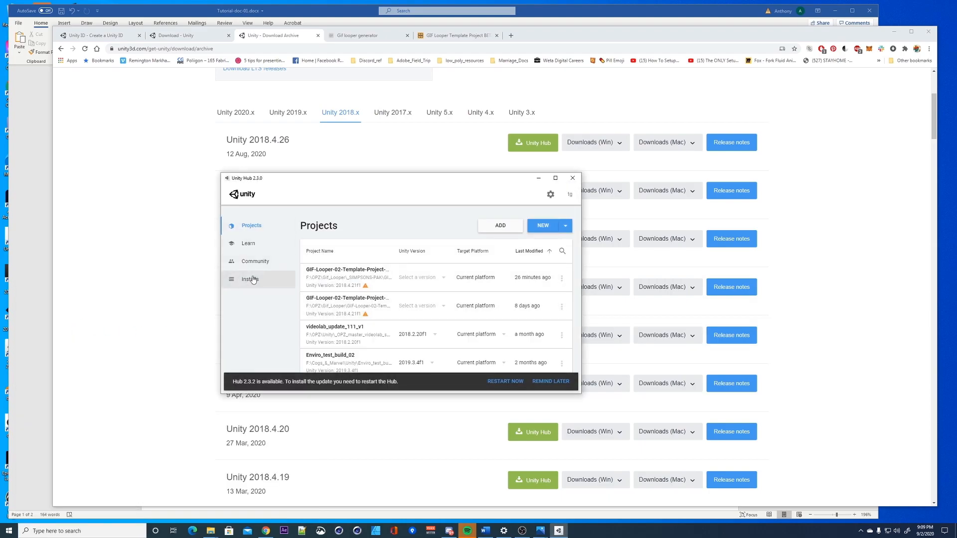
left_click(252, 279)
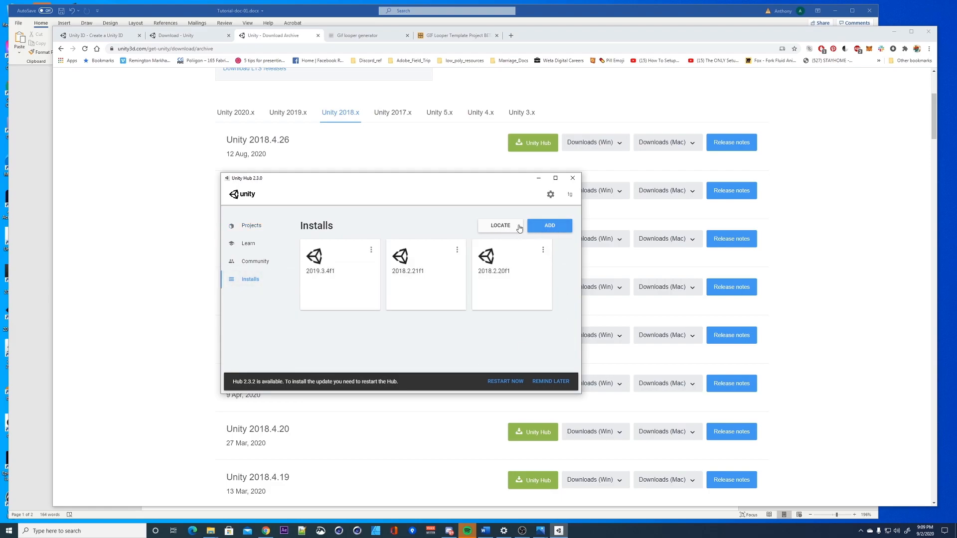
left_click(538, 227)
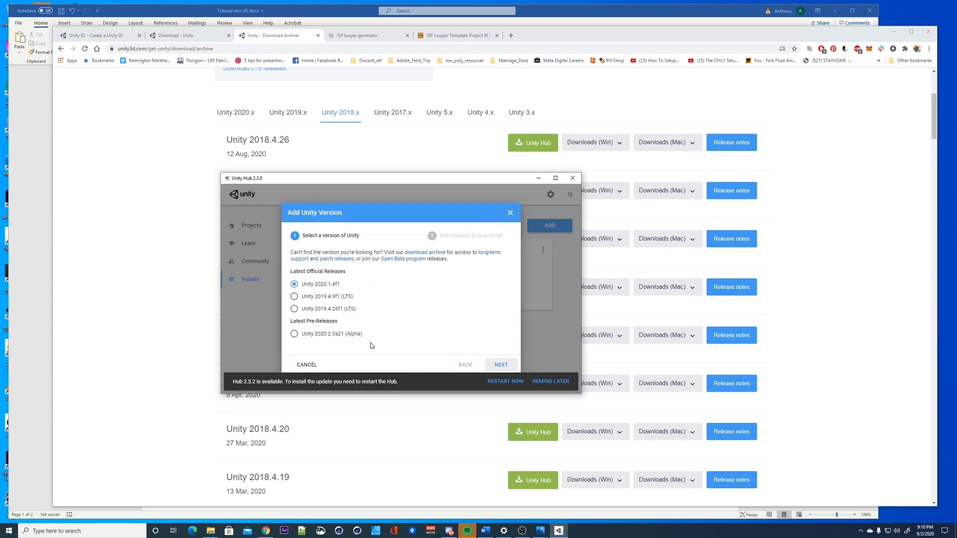
- Download the Windows Unity Installer for Unity 2018.4.21 from the download archive linked in Unity Hub
left_click(424, 254)
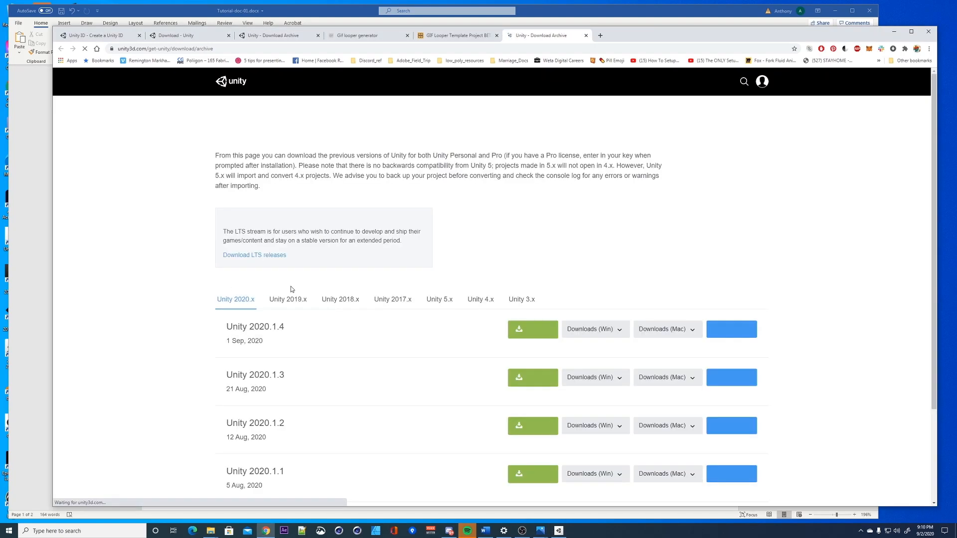
left_click(350, 301)
scroll(332, 356, "down", 5)
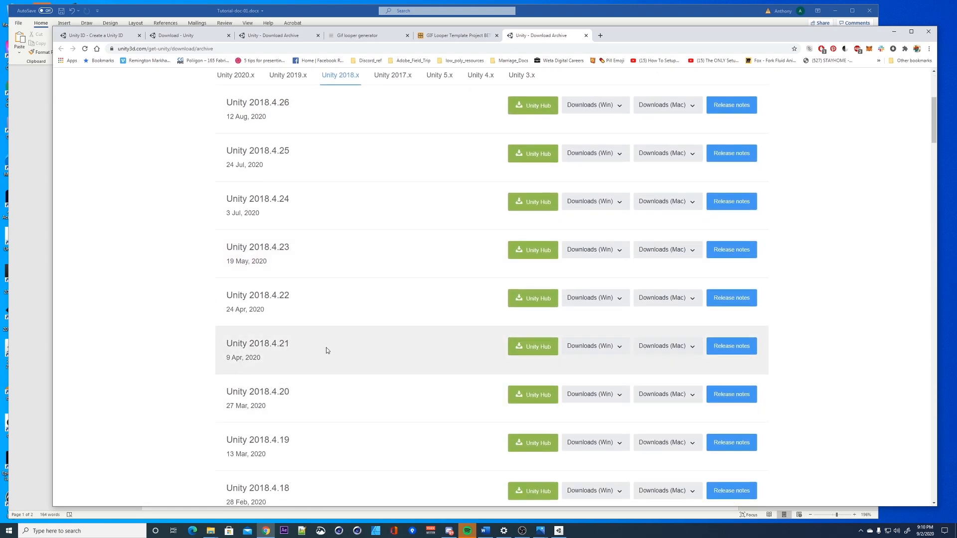
left_click(593, 346)
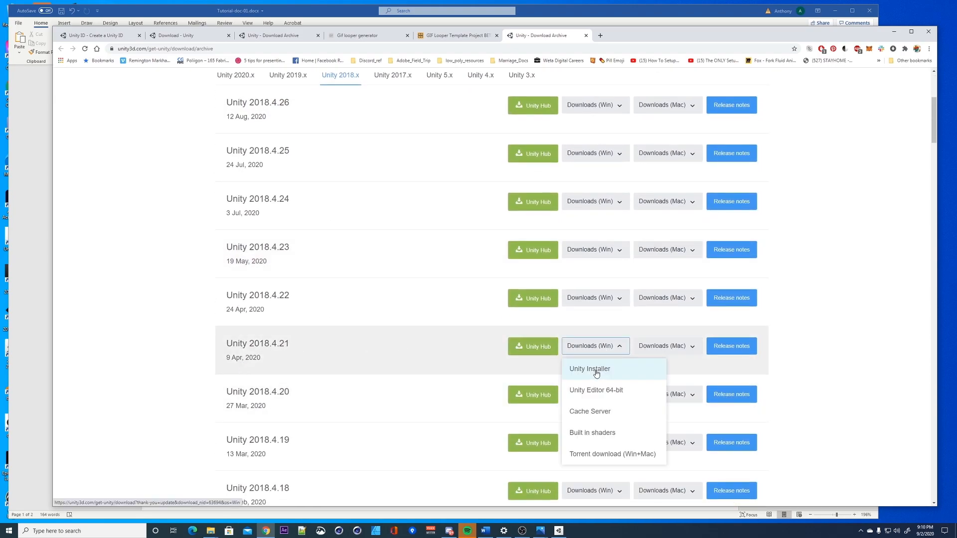
left_click(597, 369)
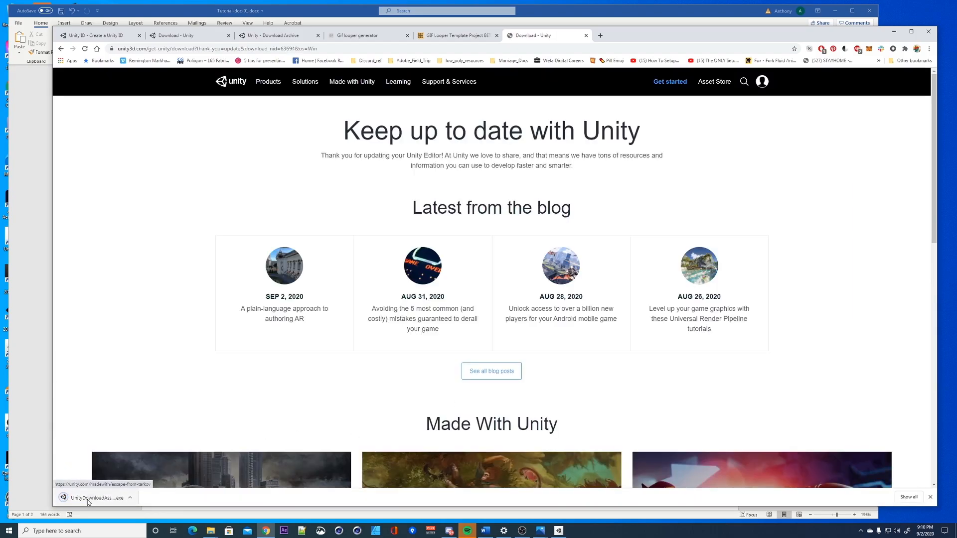
- Run the downloaded Unity 2018.4.21f1 Download Assistant and accept the license agreement
left_click(103, 498)
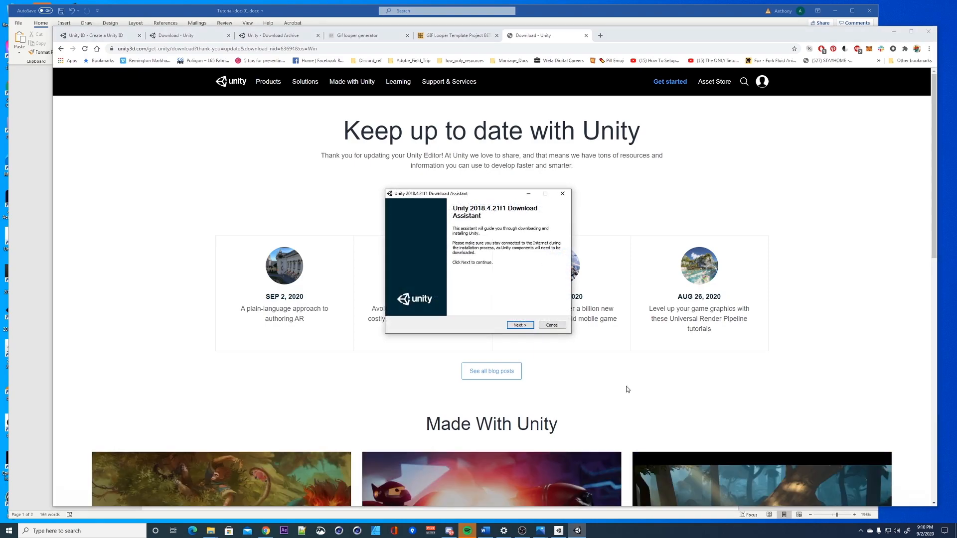
left_click(518, 325)
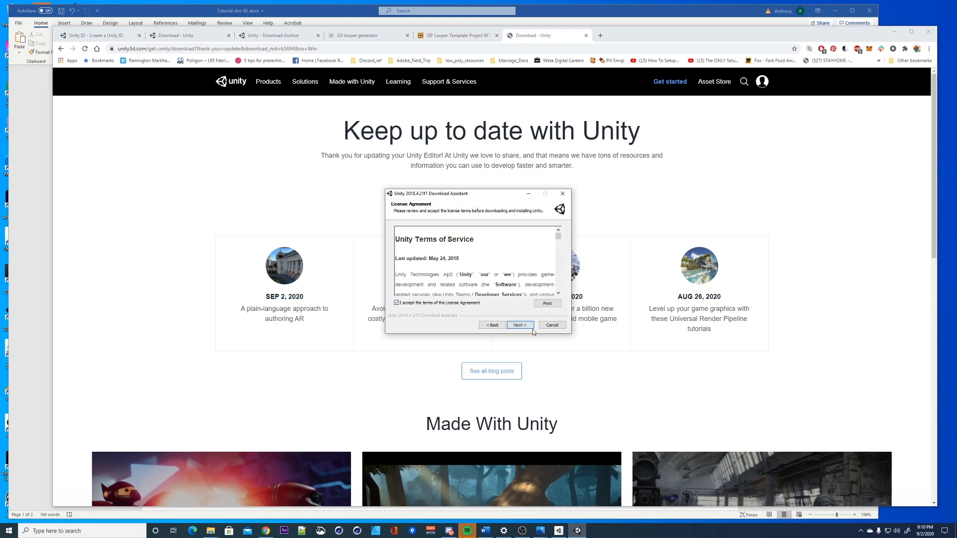
left_click(530, 327)
- Choose Unity 2018.4.21f1 with Android, iOS and Mac (Mono) build support as the components to install
left_click_drag(448, 200, 424, 238)
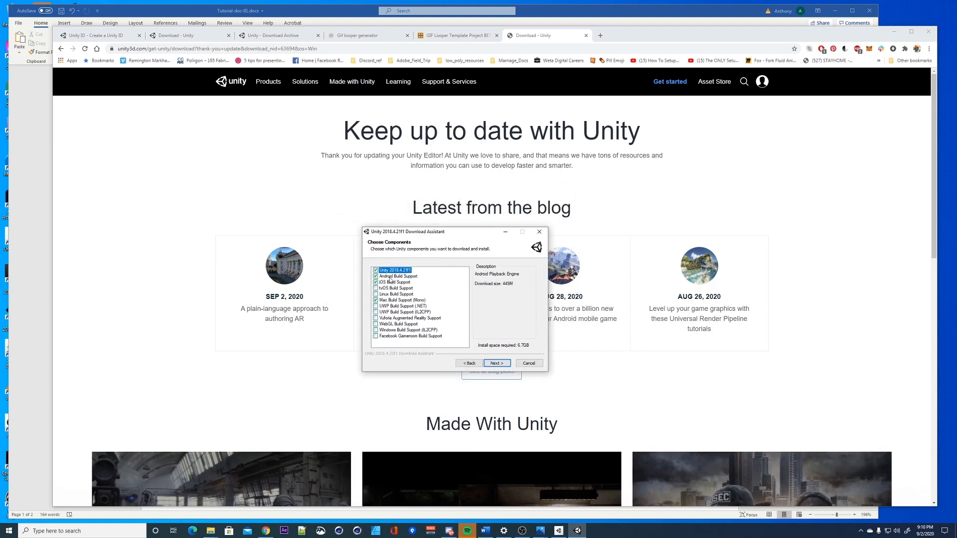
left_click(376, 300)
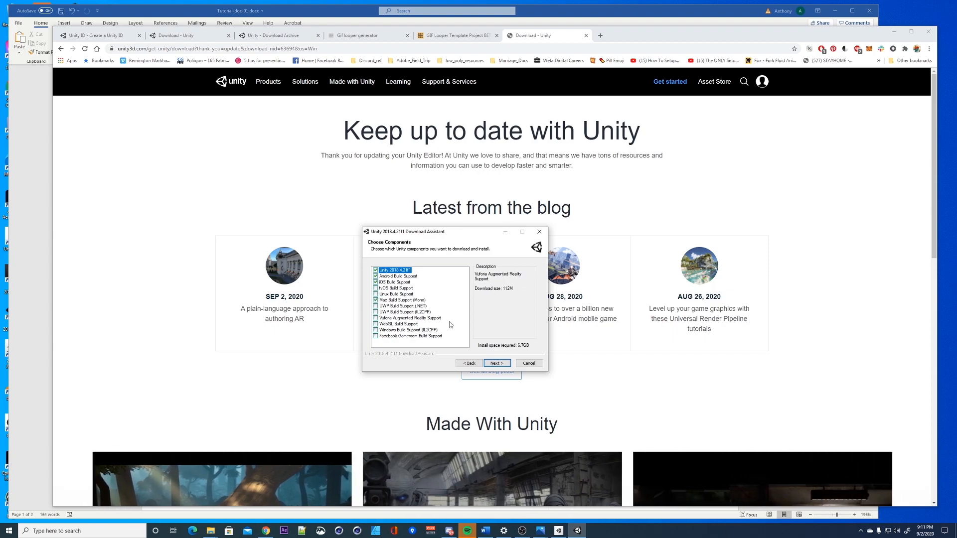
left_click(498, 364)
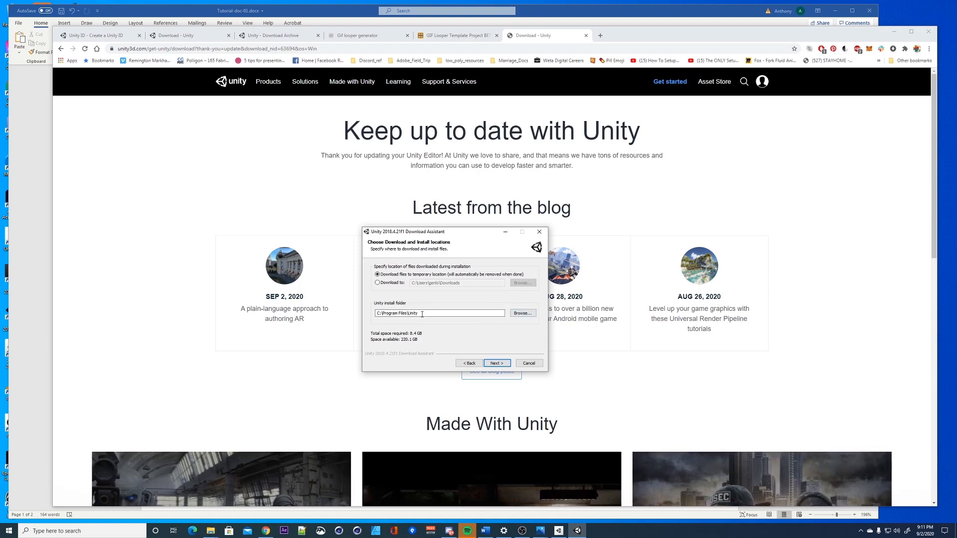
- Browse for the Unity install folder and expand Unity_Installs inside Program Files on Local Disk (C:)
left_click(522, 312)
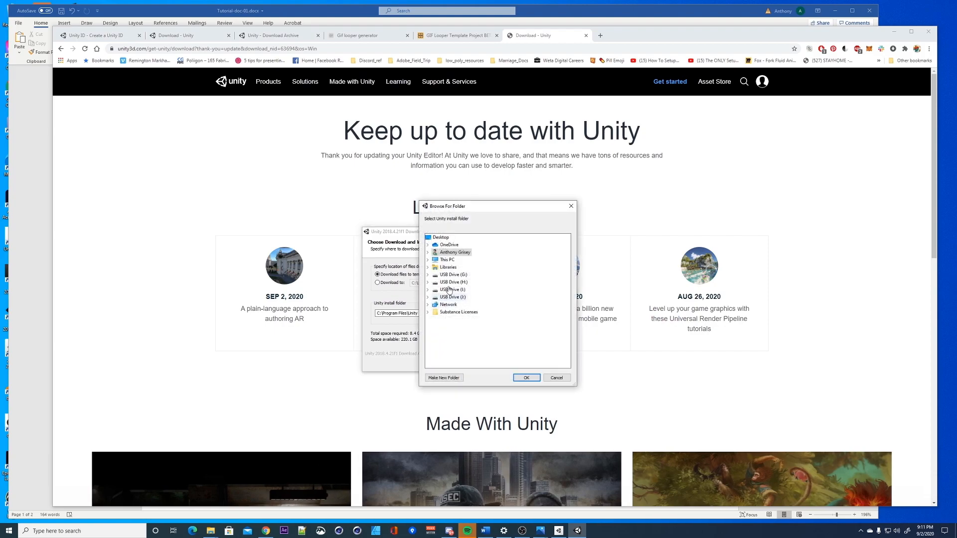
left_click(428, 260)
scroll(459, 293, "down", 1)
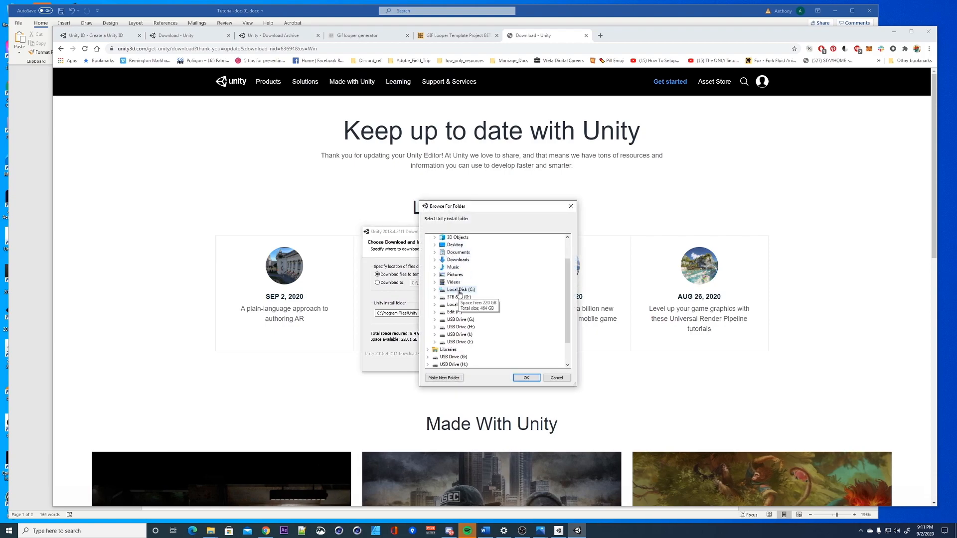
double_click(459, 290)
scroll(466, 310, "down", 1)
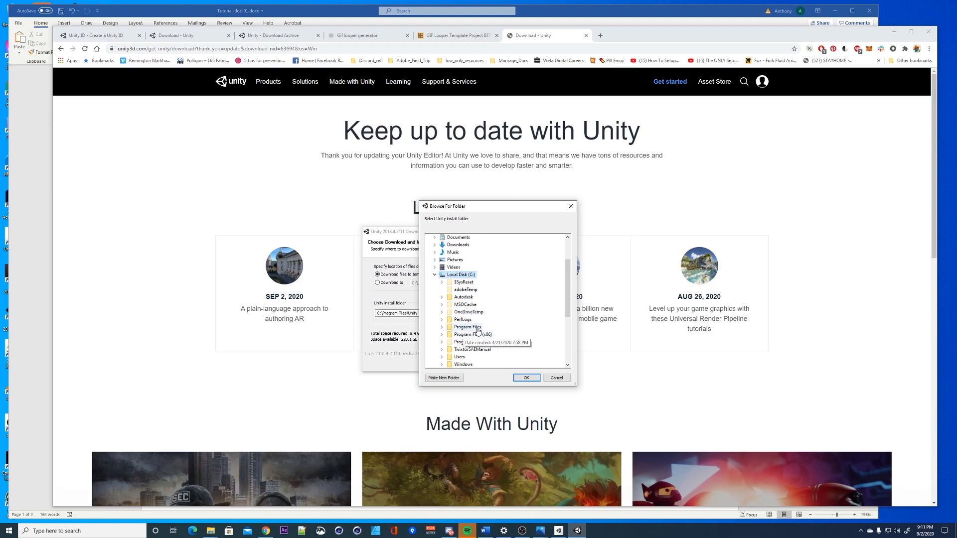
double_click(467, 327)
scroll(483, 332, "down", 8)
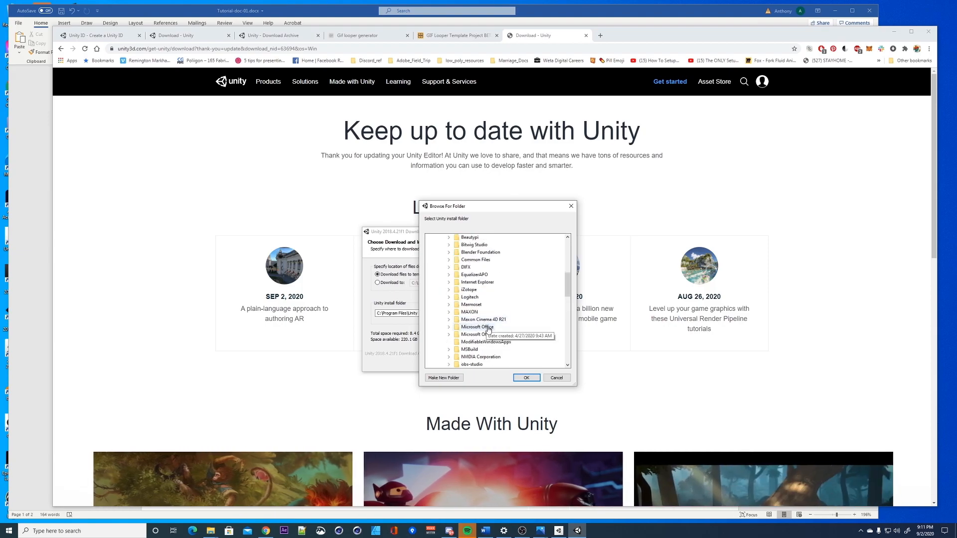
scroll(484, 336, "down", 3)
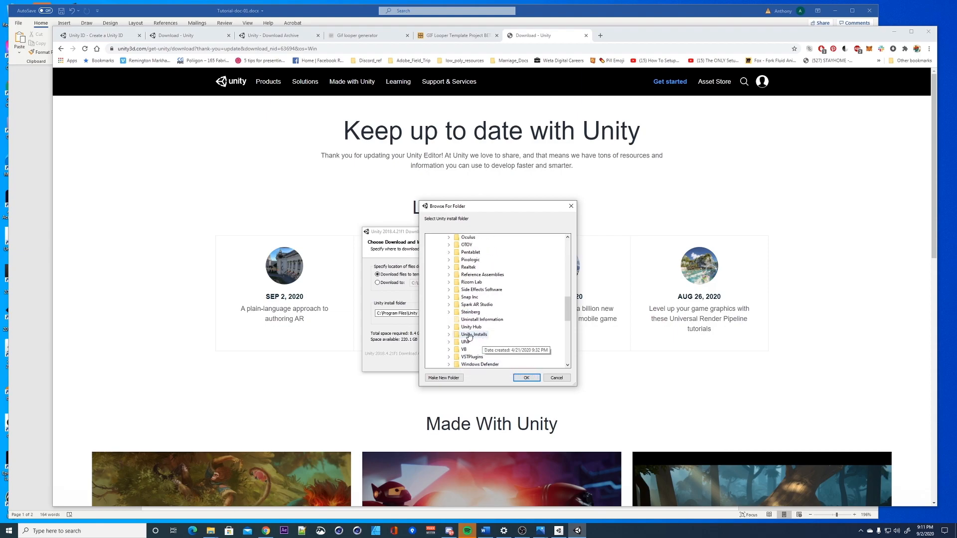
double_click(471, 336)
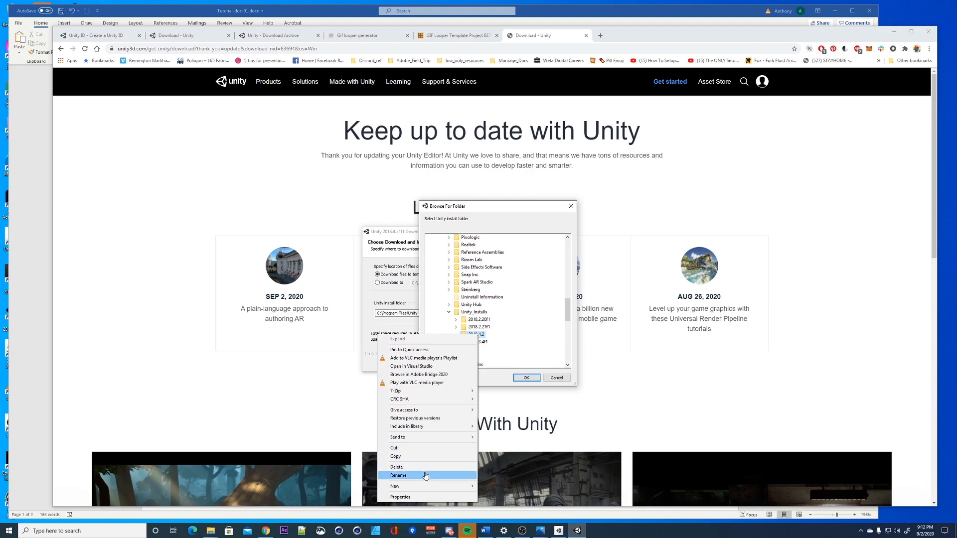
- Rename the new folder in Unity_Installs to 2018.4.21f1 and set it as the Unity install folder
left_click(424, 473)
left_click(487, 334)
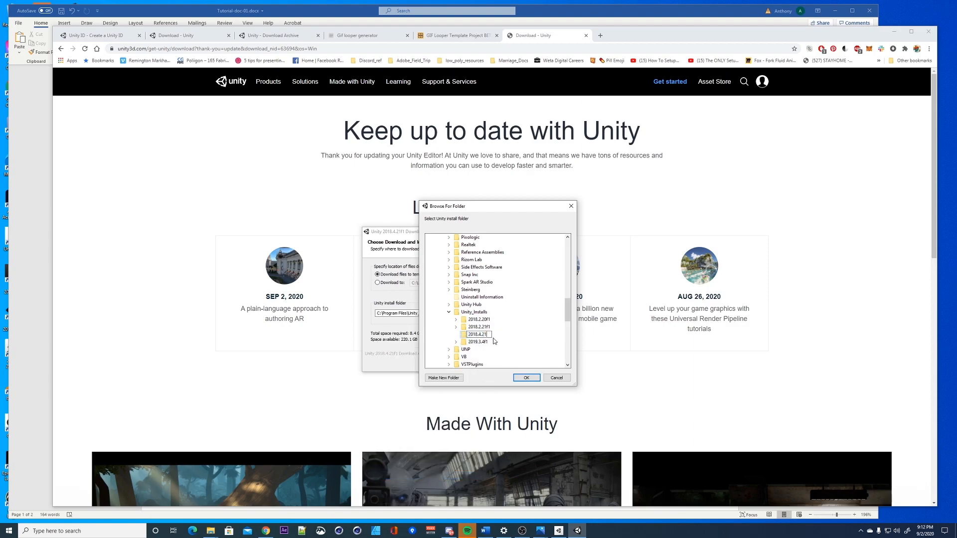
key("Return")
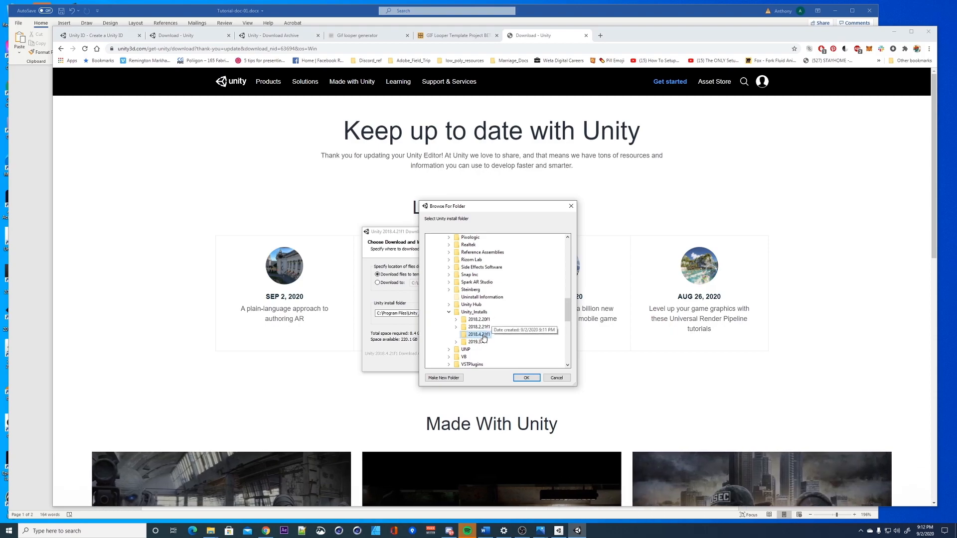
left_click(526, 378)
- Run the Unity 2018.4.21f1 installation and finish the setup
left_click(498, 363)
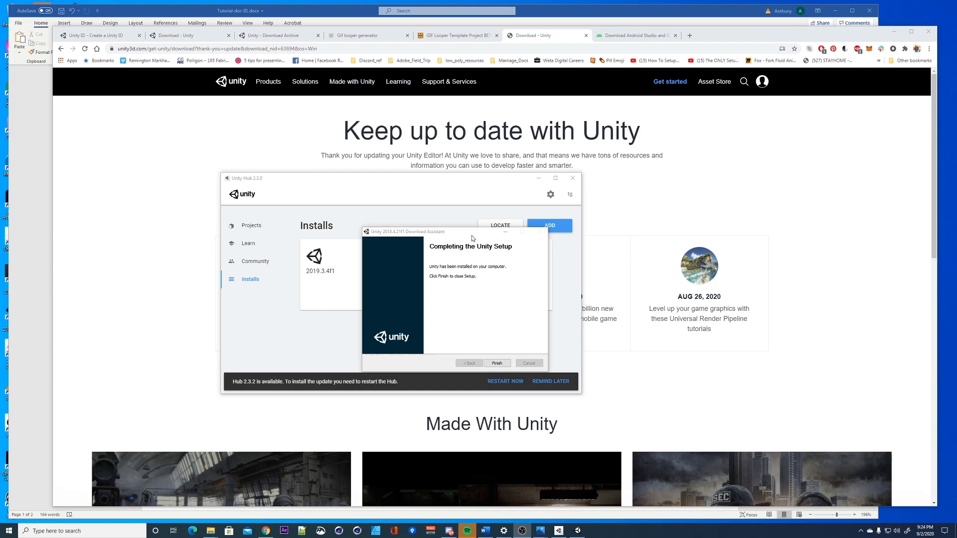
left_click_drag(472, 238, 458, 236)
left_click(483, 360)
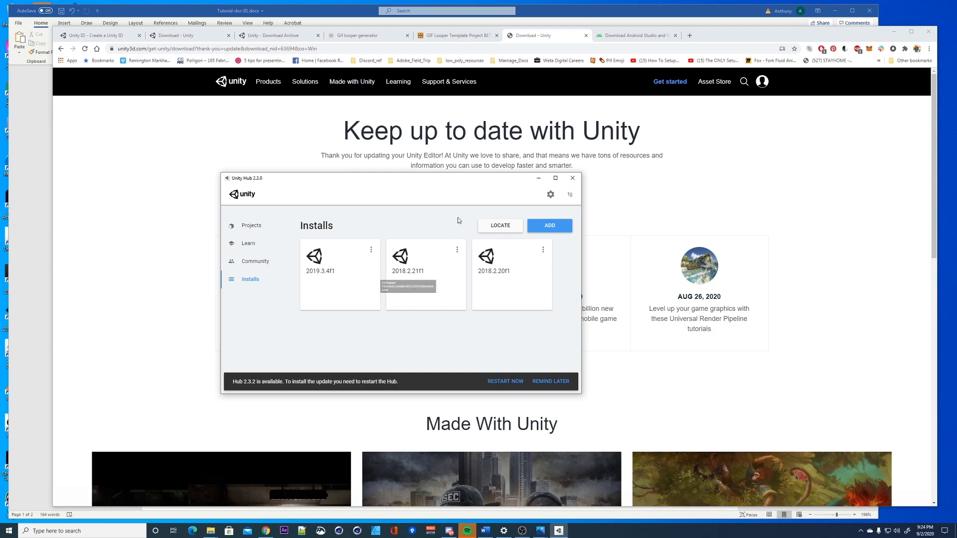
- Start locating an existing editor in Unity Hub and browse to C:\Program Files\Unity_Installs
left_click(501, 226)
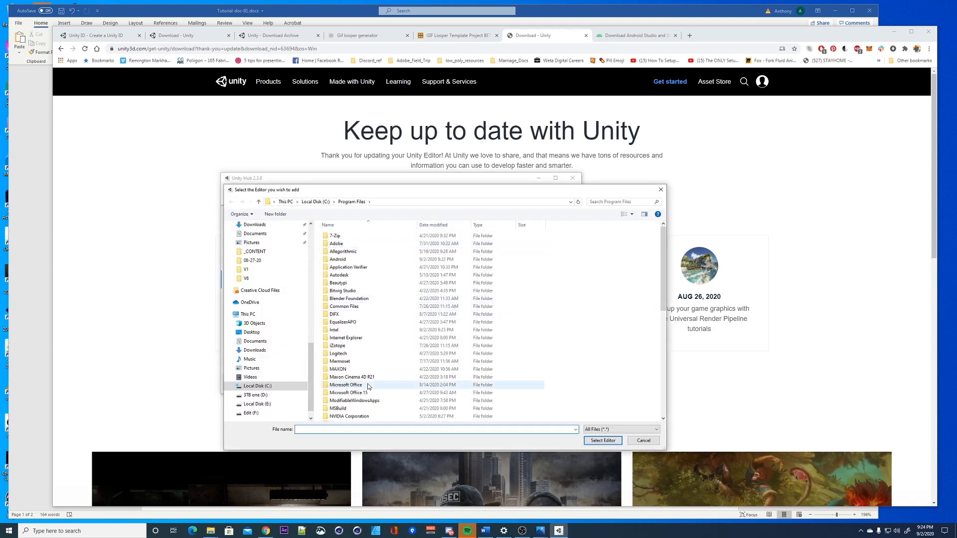
scroll(311, 363, "down", 1)
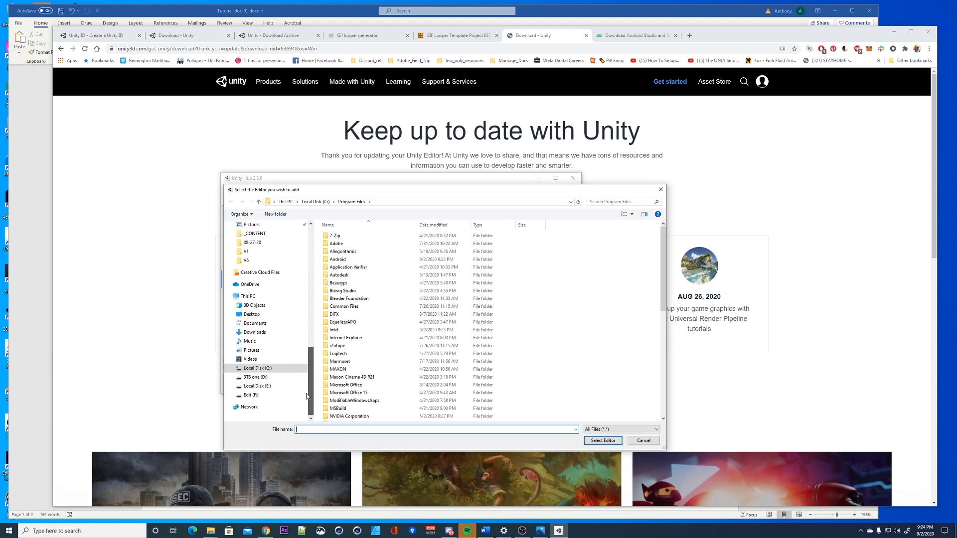
left_click(246, 368)
double_click(343, 282)
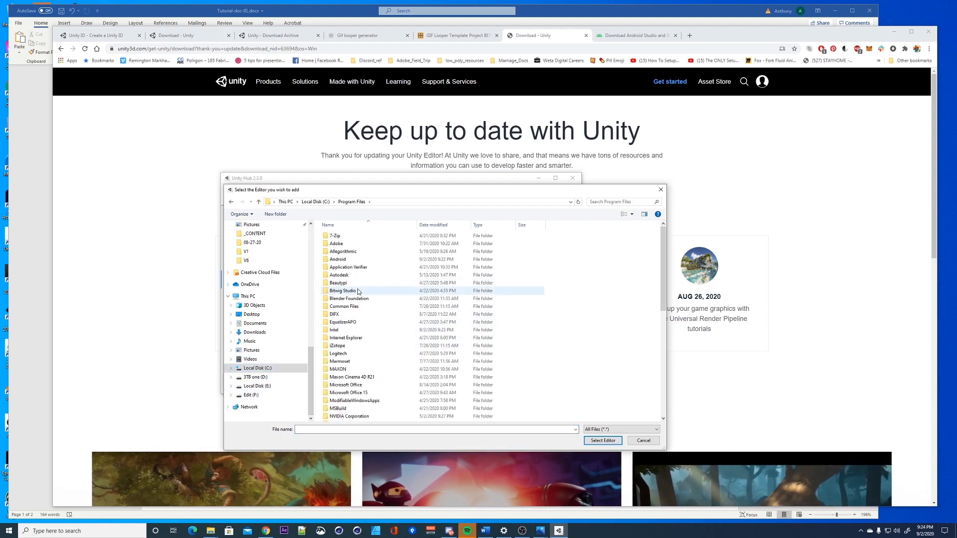
scroll(349, 339, "down", 6)
scroll(349, 344, "down", 3)
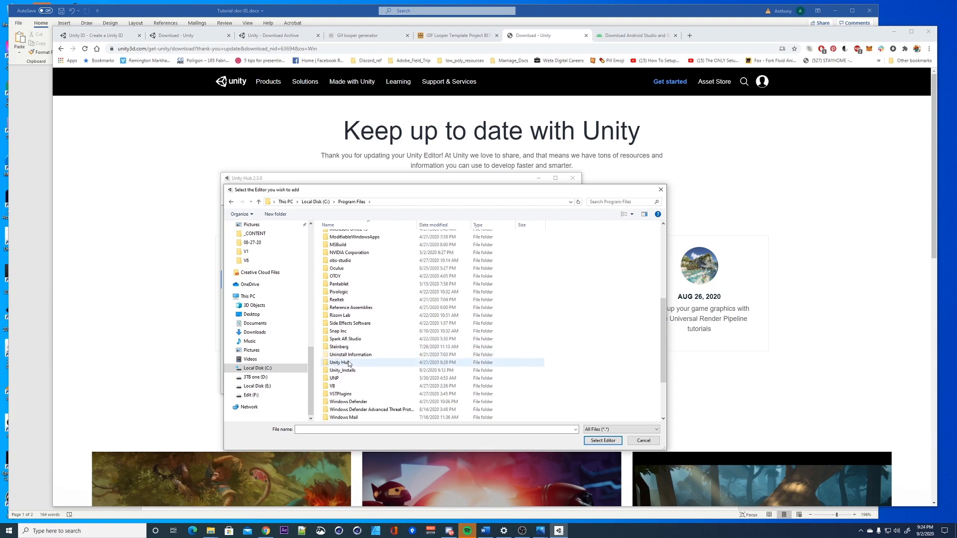
double_click(352, 372)
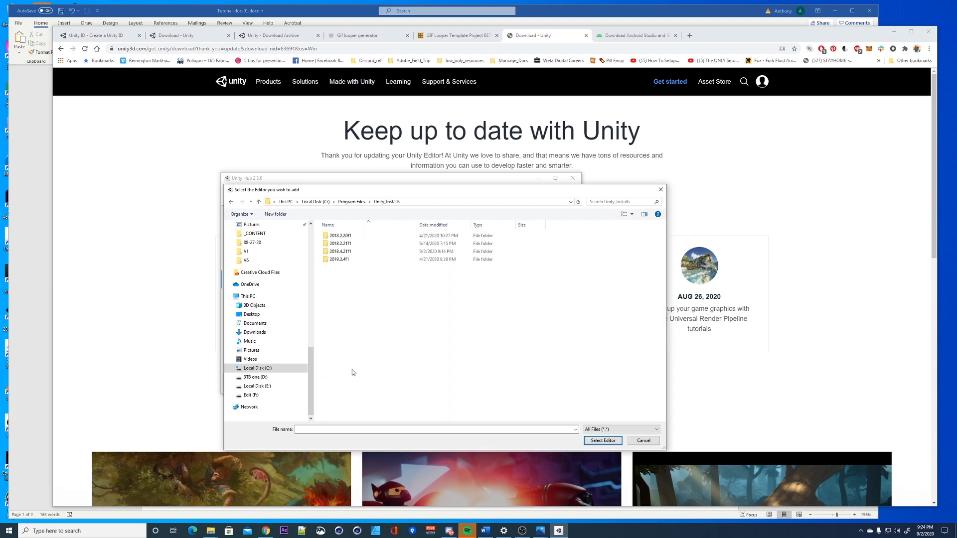
- Add Unity.exe from the Editor folder of 2018.4.21f1 as an install in Unity Hub
double_click(348, 251)
left_click(341, 238)
double_click(341, 238)
scroll(371, 334, "down", 5)
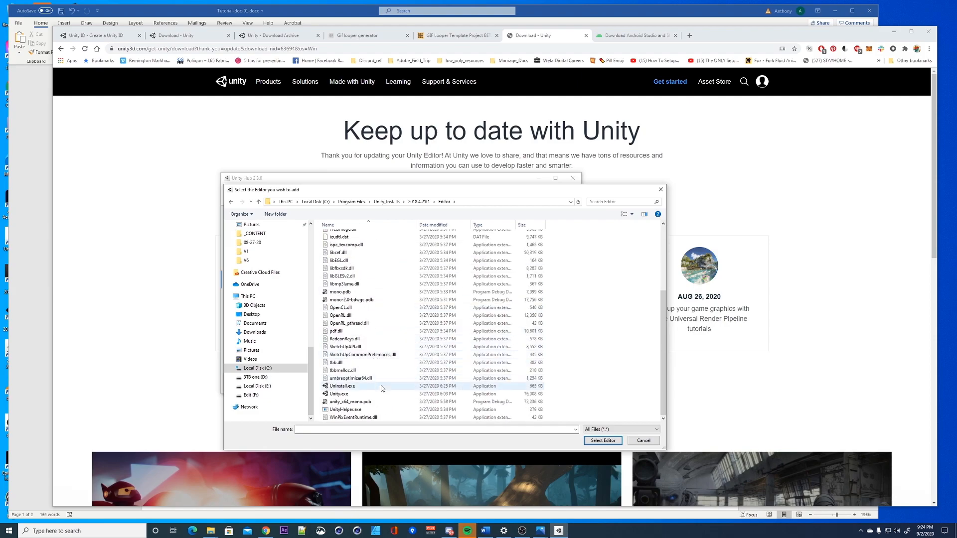
left_click(348, 394)
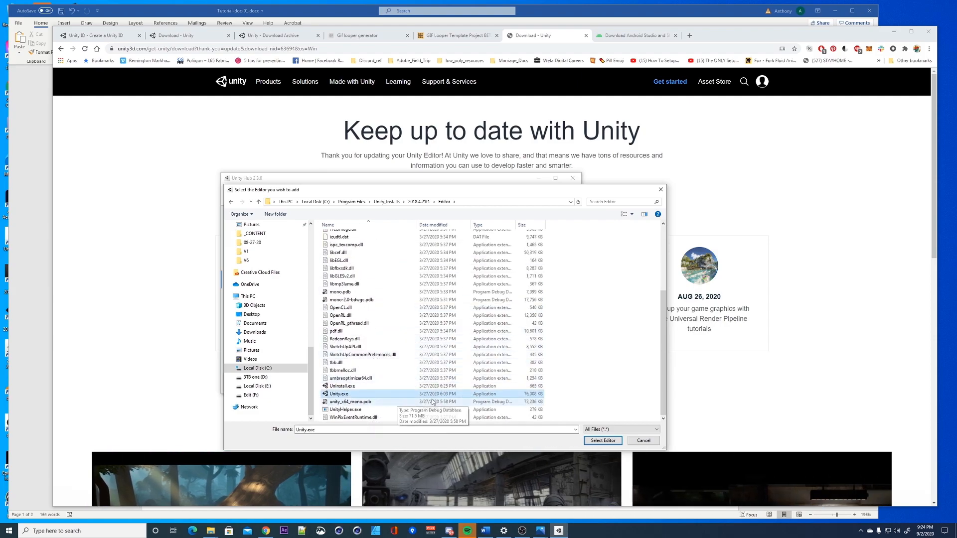
left_click(603, 440)
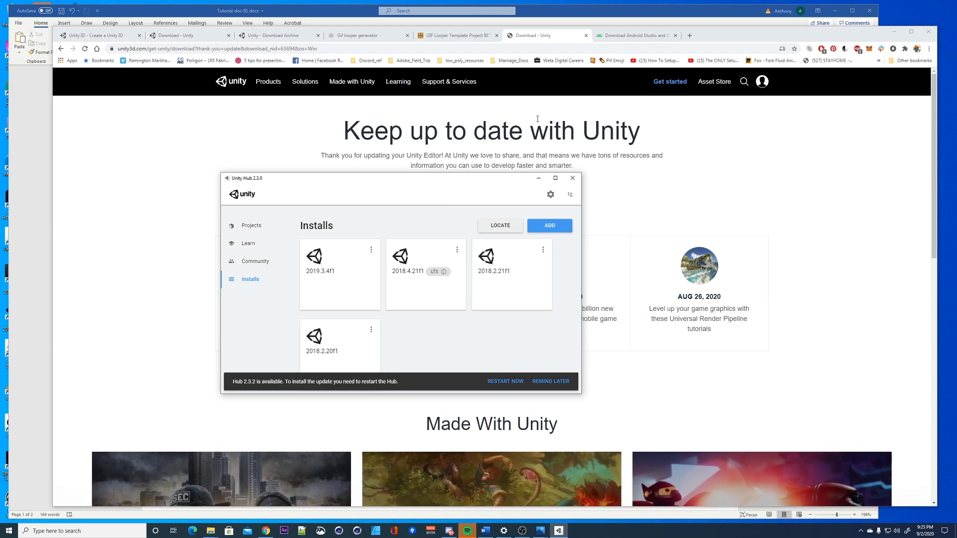
- Open the Android Studio page in the browser, return to its start and show the download options
left_click(632, 36)
left_click(632, 35)
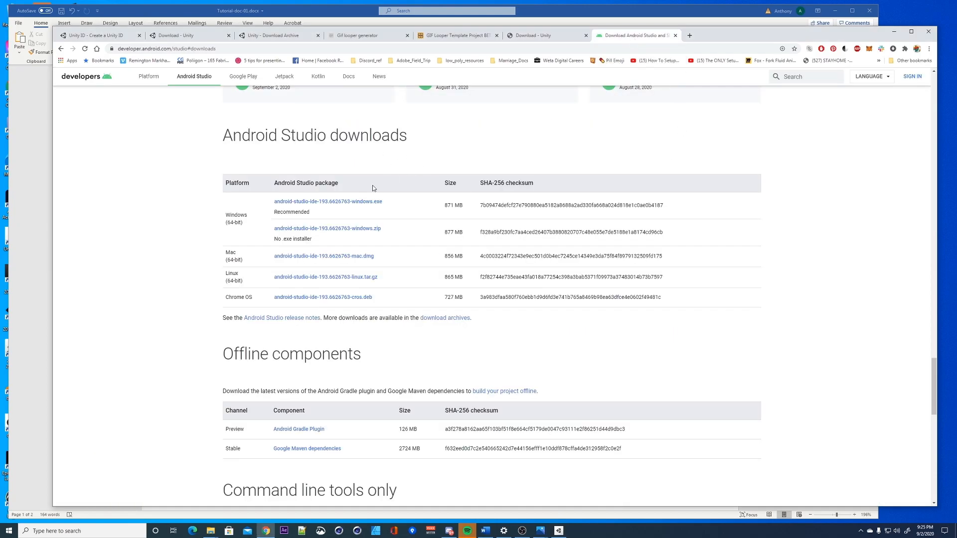
scroll(370, 187, "up", 15)
scroll(324, 183, "up", 8)
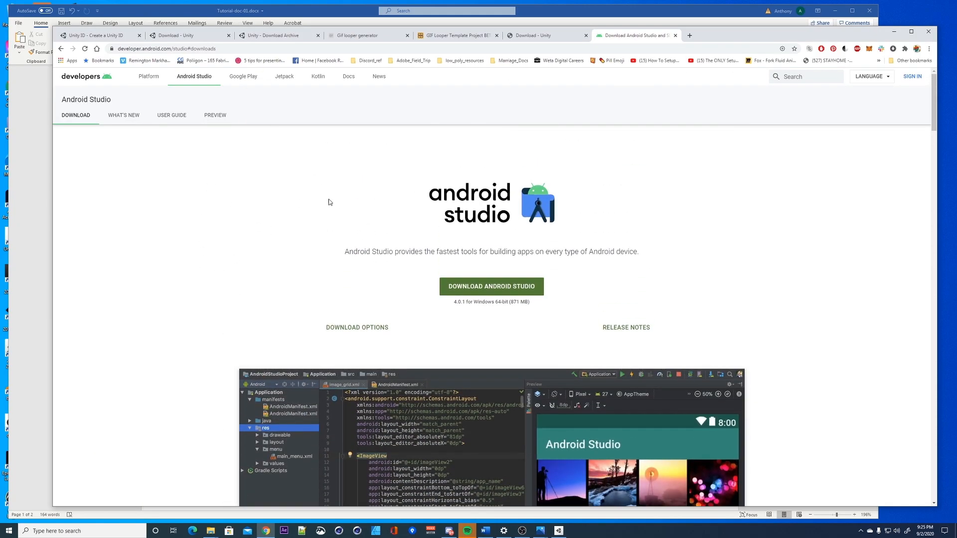
left_click(365, 329)
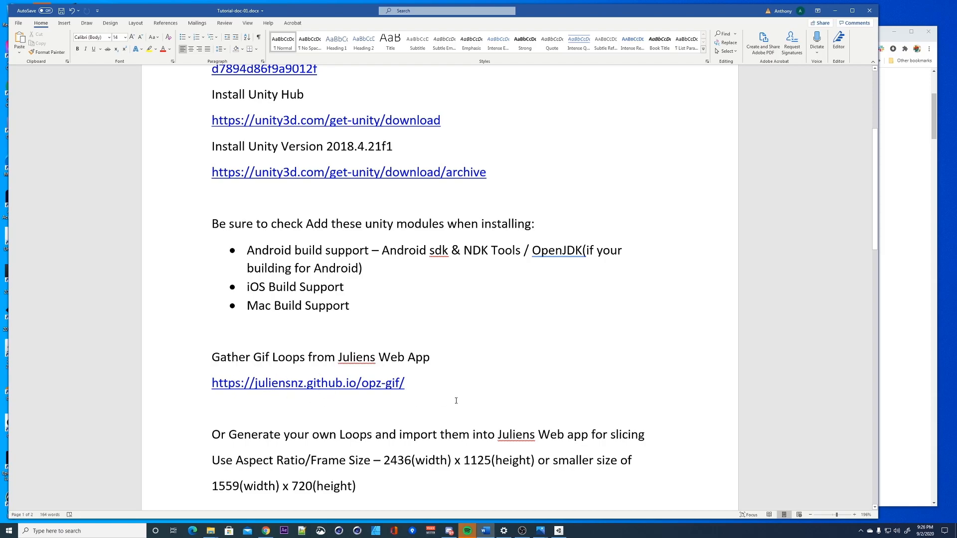
- Read on to the GIF loop section of the tutorial document, switch to Chrome and open the Gif looper generator page
scroll(312, 406, "down", 3)
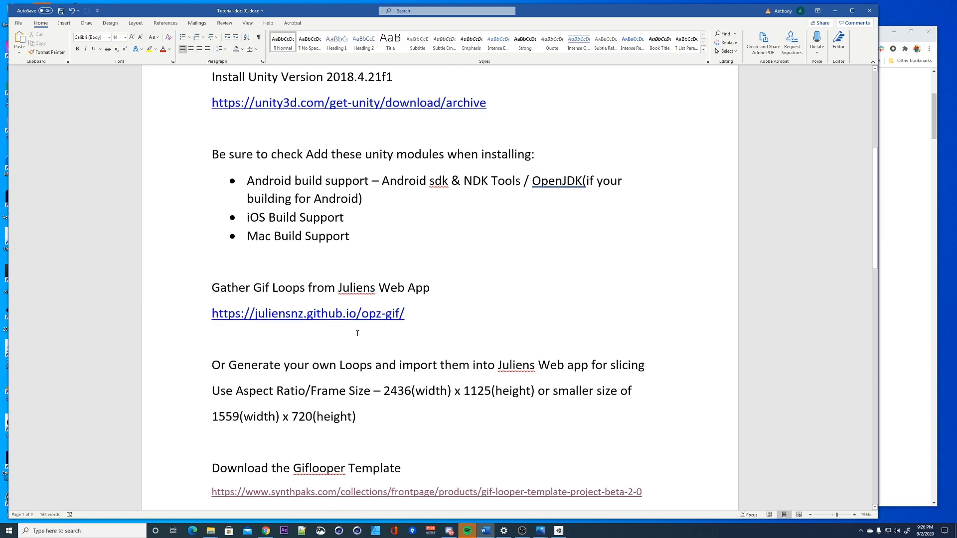
left_click(265, 530)
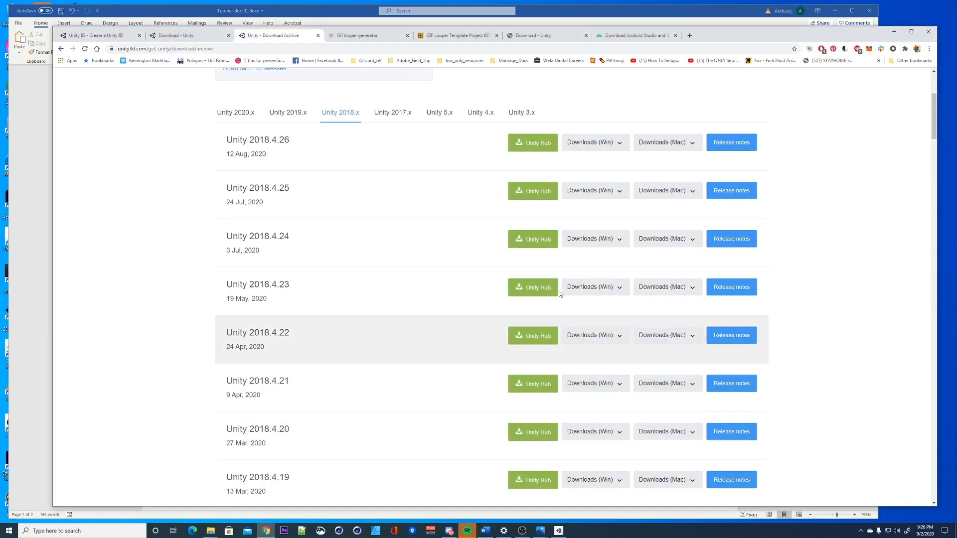
left_click(451, 36)
left_click(379, 37)
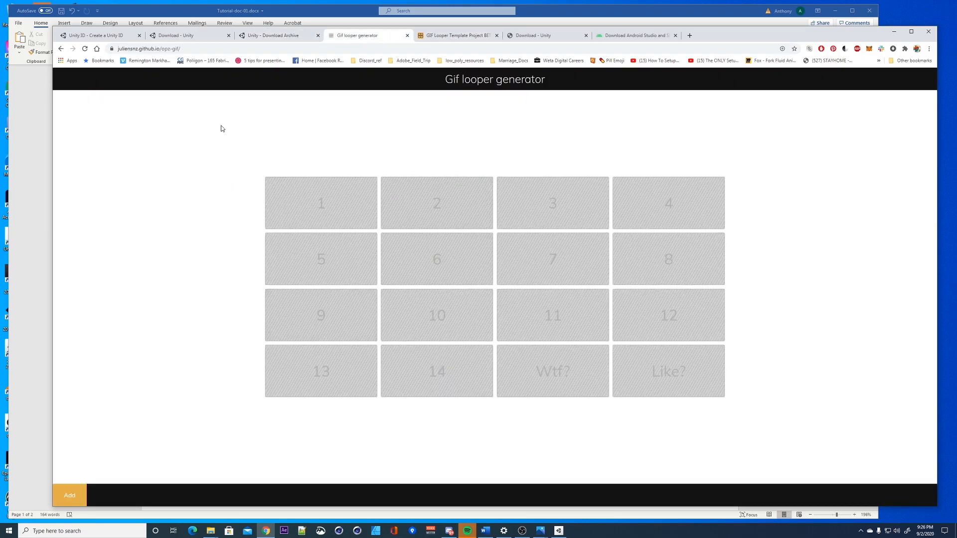
- Add the Lisa Simpson GIF from a Giphy search for "simpsons" as the loop in slot 1
left_click(315, 199)
left_click(491, 366)
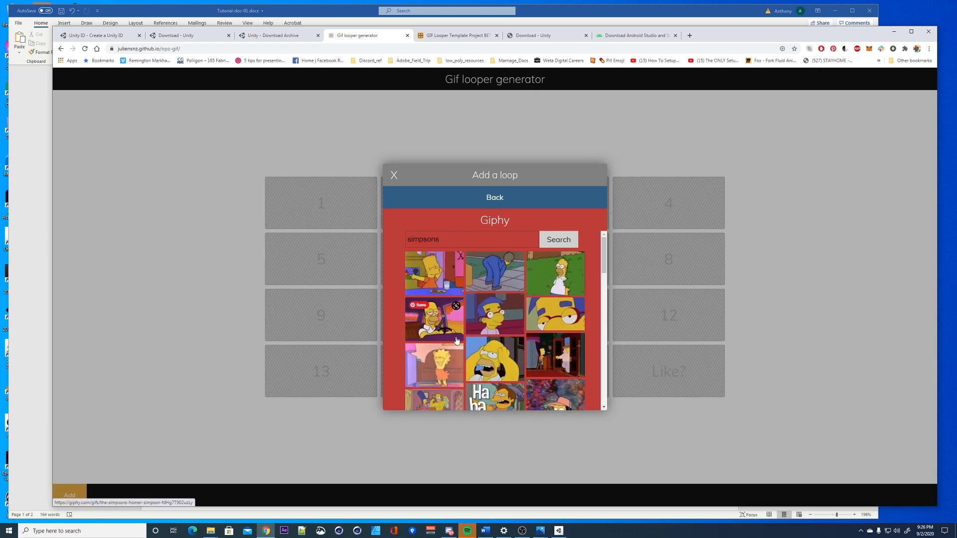
scroll(492, 335, "down", 1)
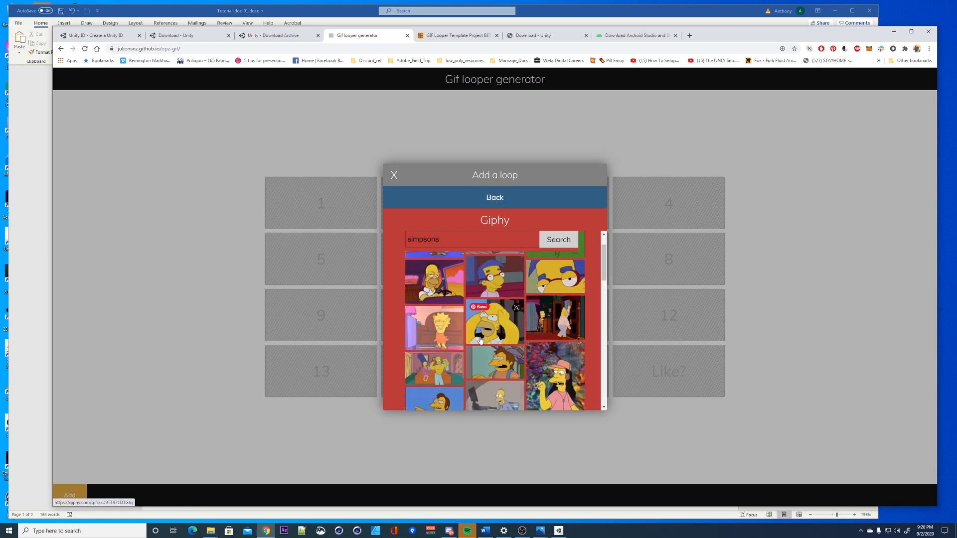
left_click(433, 335)
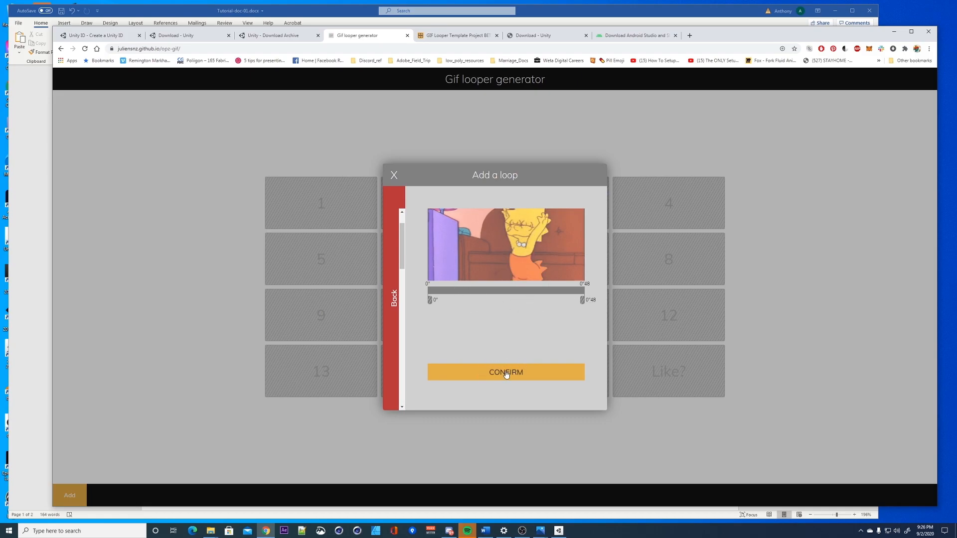
left_click(480, 373)
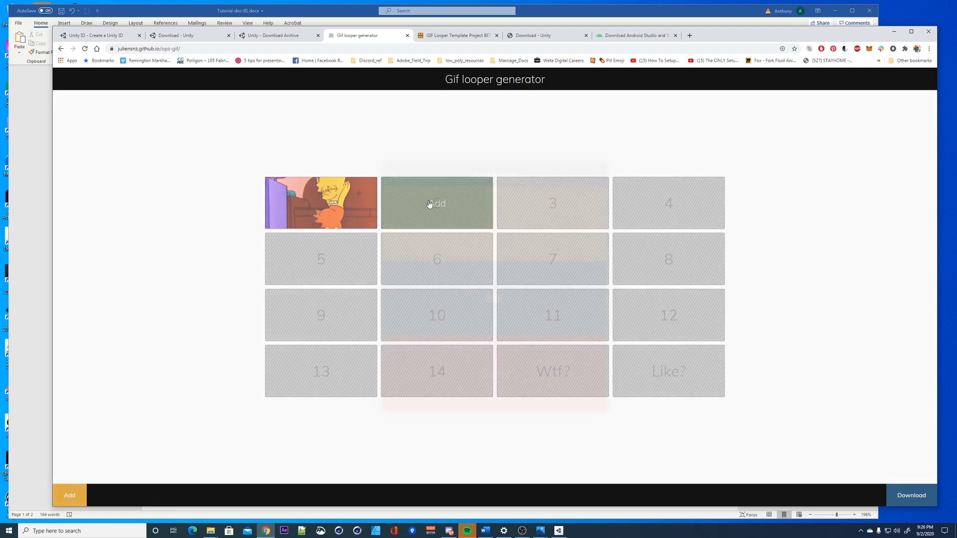
- Search Giphy for "simpsons" and add the GIF of Homer screaming as the loop in slot 2
left_click(429, 206)
left_click(479, 382)
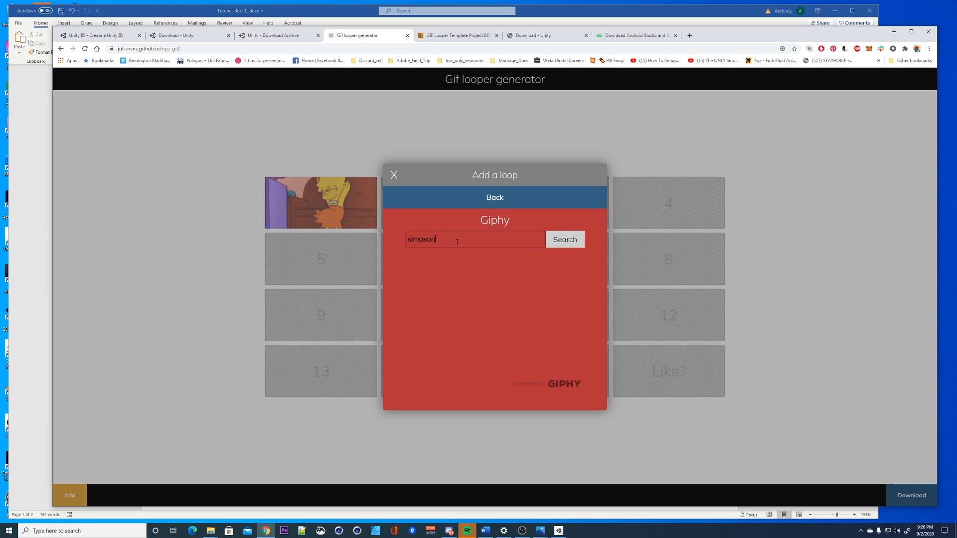
left_click(564, 240)
scroll(498, 326, "down", 1)
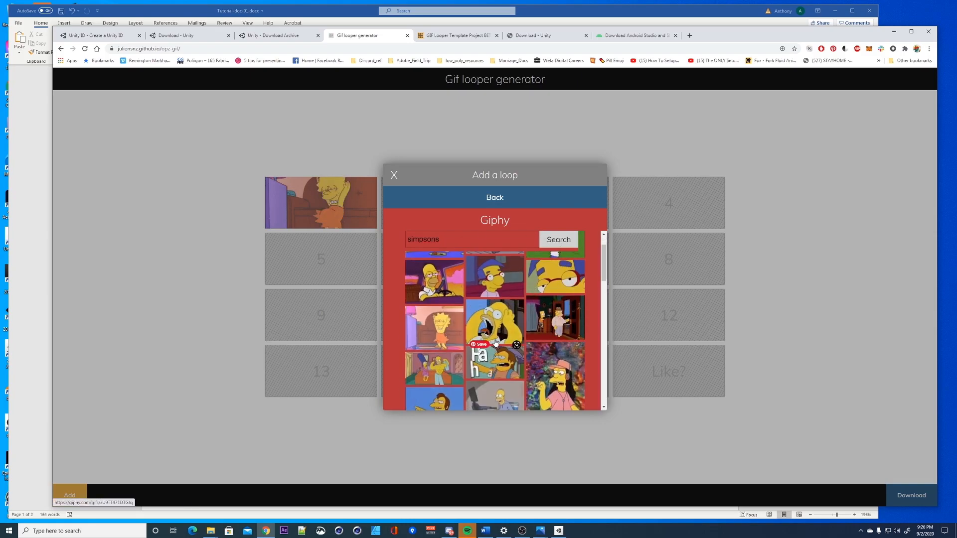
left_click(493, 322)
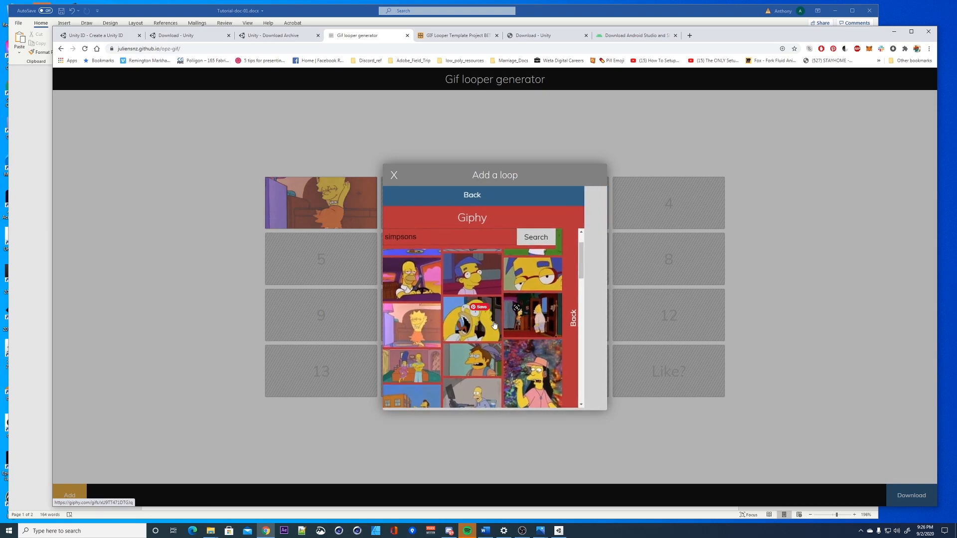
left_click(503, 374)
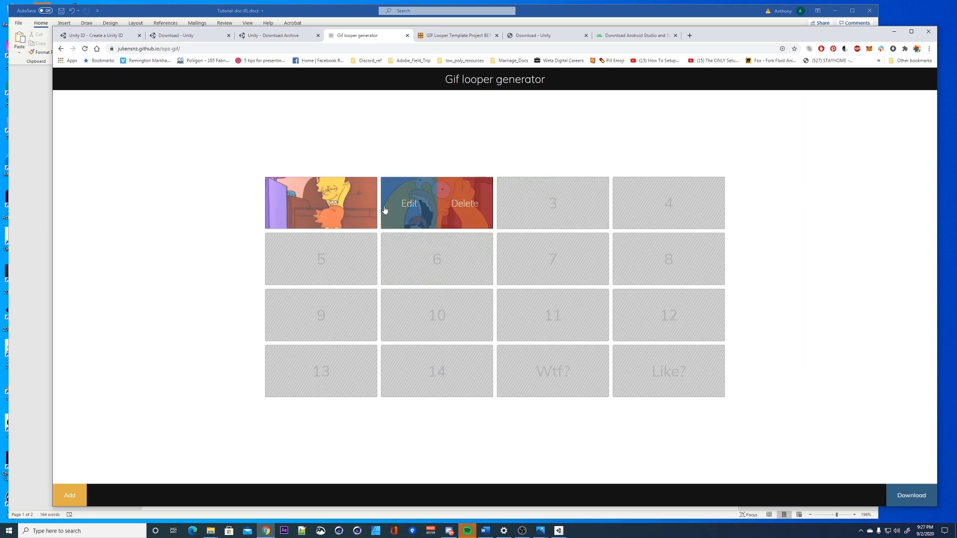
- Check the notes on generating custom loops and frame sizes in the Word tutorial document, and return to the loop generator
mouse_move(397, 205)
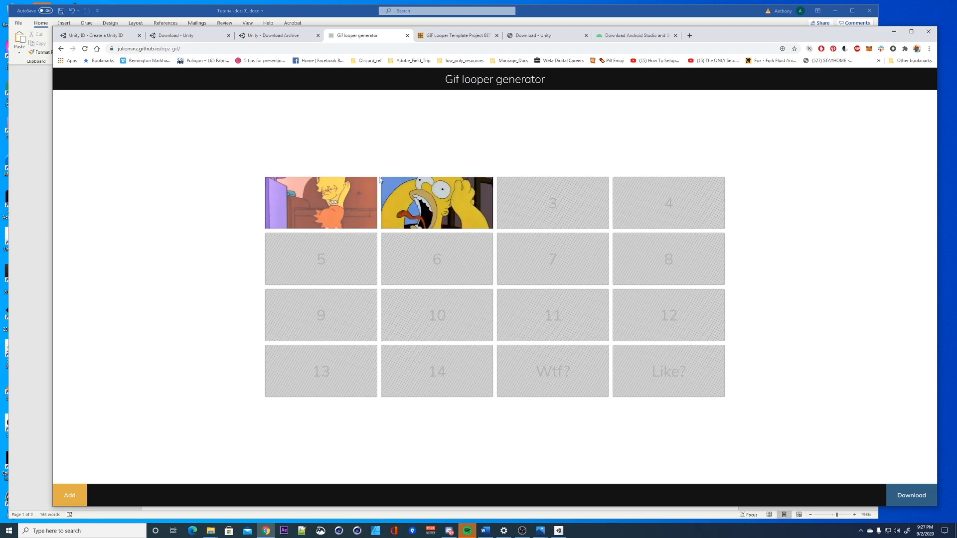
mouse_move(545, 195)
left_click(272, 19)
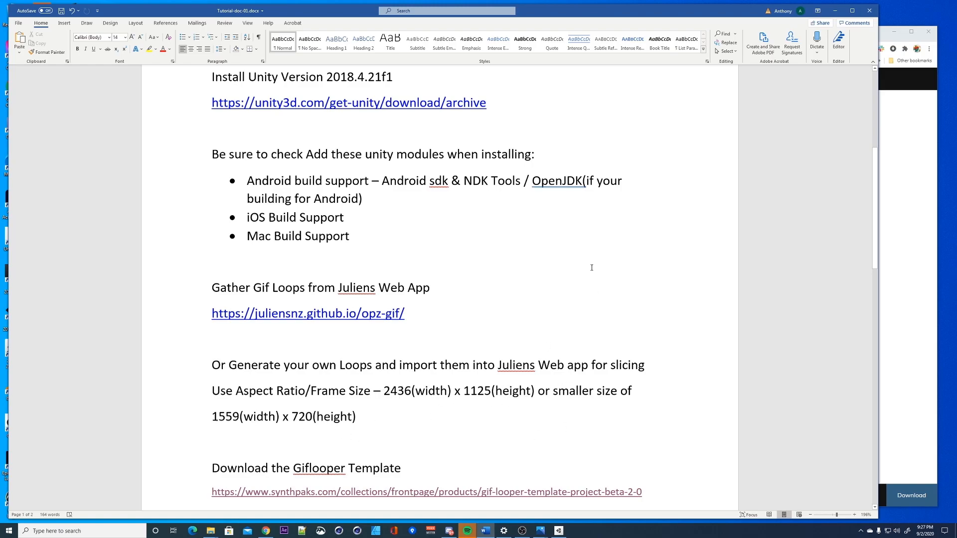
left_click(889, 156)
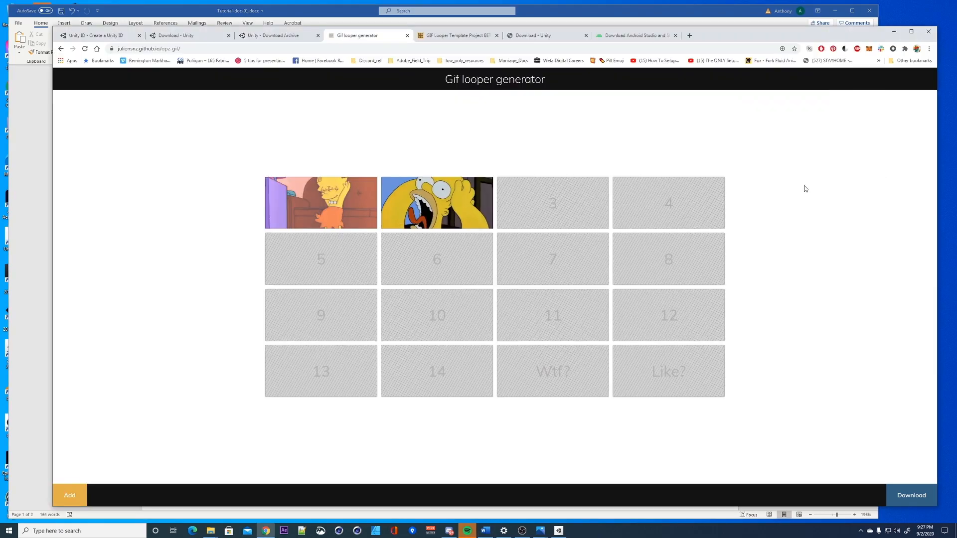
- Start adding a loop to slot 3 and browse the Giphy results for "simpsons"
left_click(531, 203)
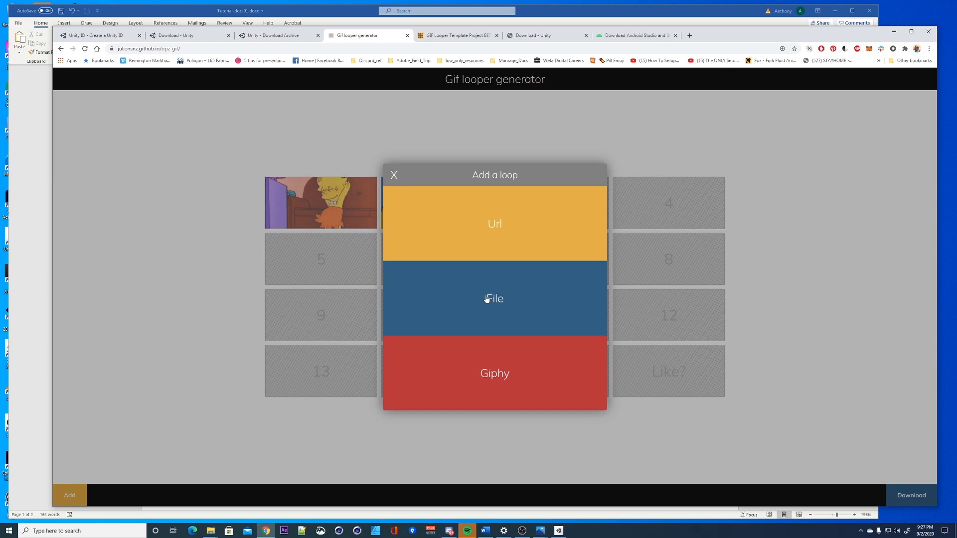
left_click(486, 370)
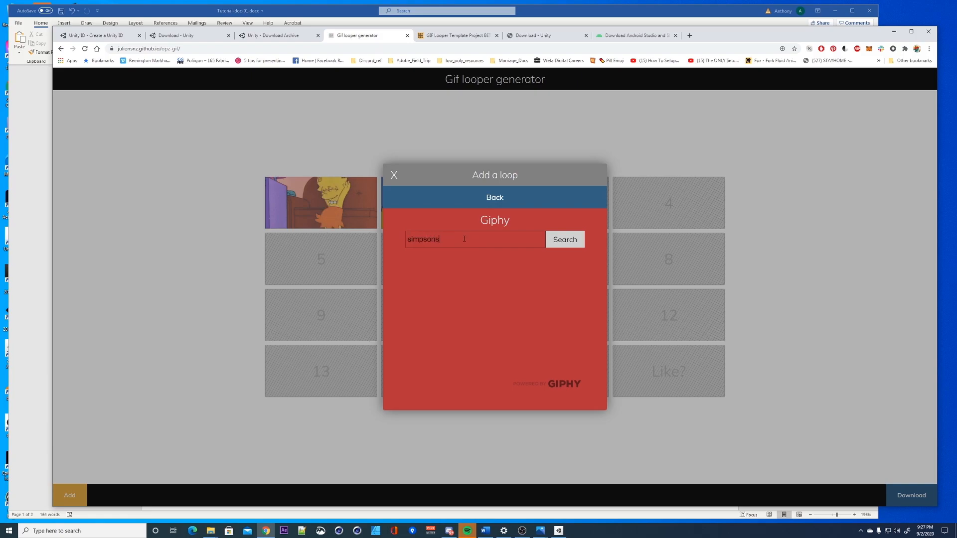
key("Return")
scroll(482, 315, "down", 5)
scroll(482, 313, "down", 3)
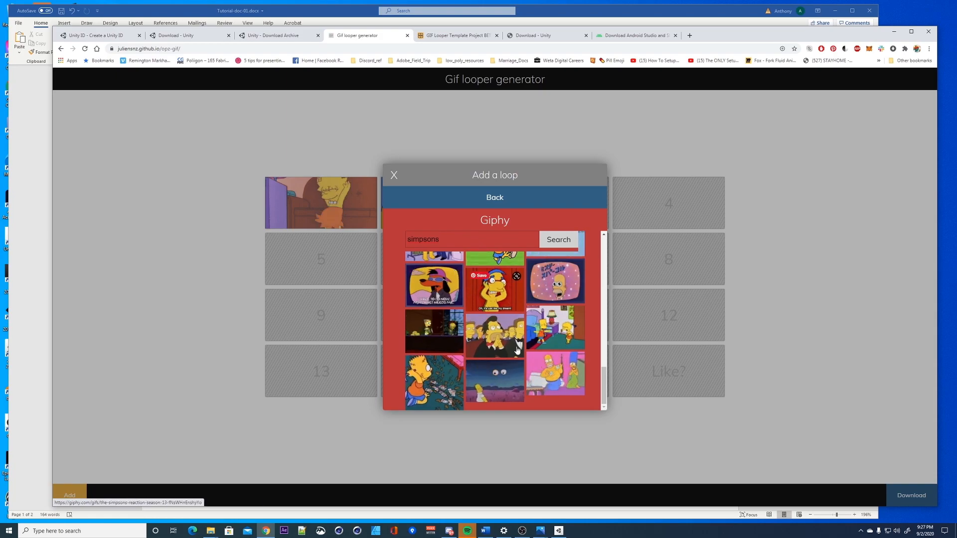
scroll(513, 326, "up", 10)
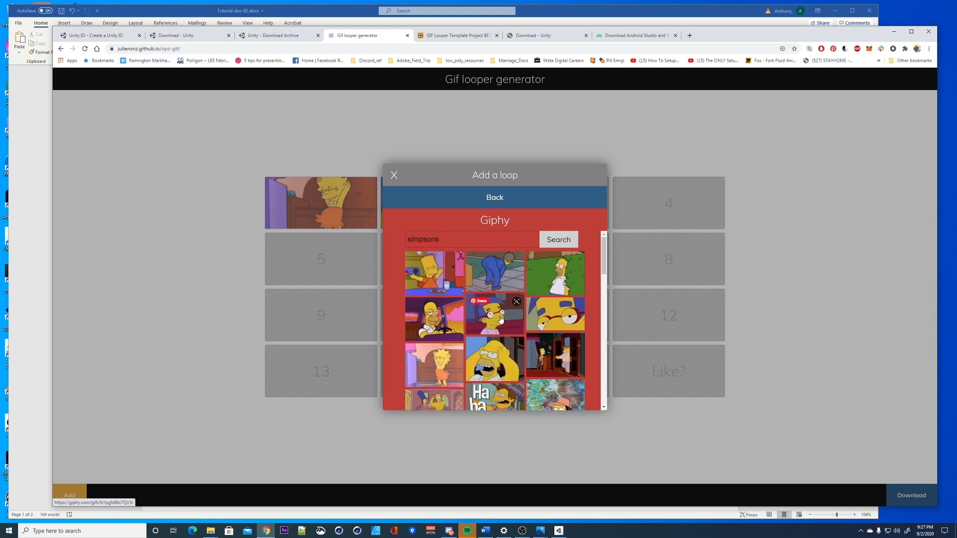
- Look at the Url option for adding a loop and return to the source choices
left_click(483, 199)
left_click(490, 225)
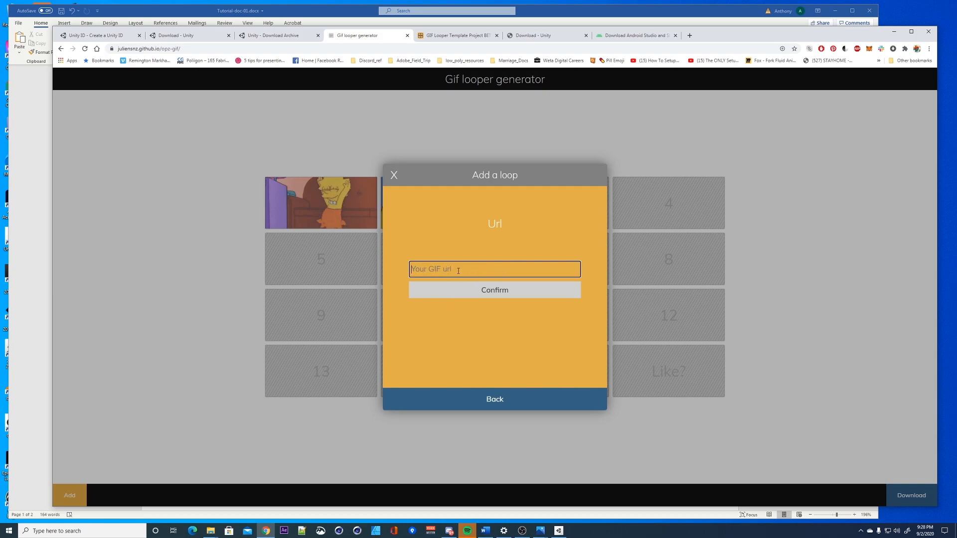
left_click(496, 400)
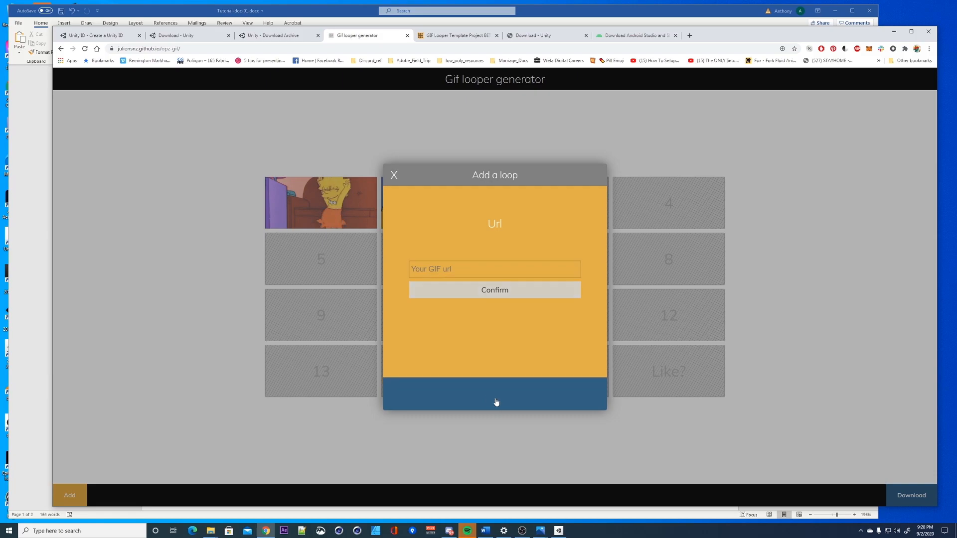
- Search Giphy for "simpsons" and add the Bart Simpson GIF as the loop in slot 3
left_click(489, 365)
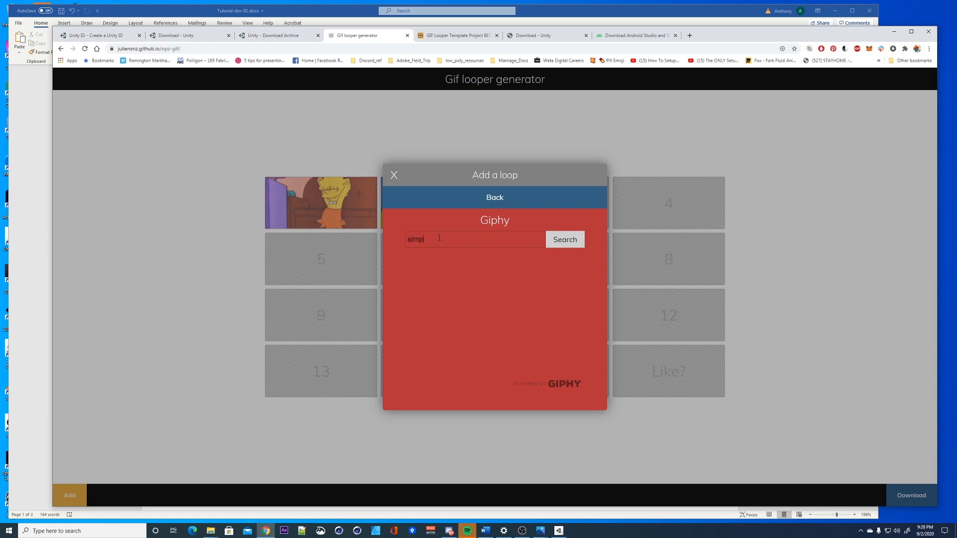
type("simpsons")
key("Return")
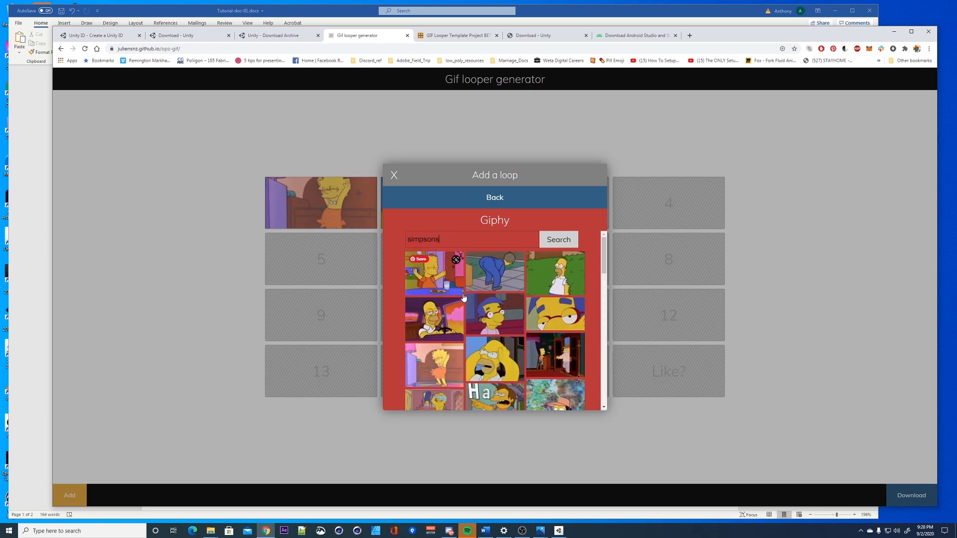
left_click(432, 271)
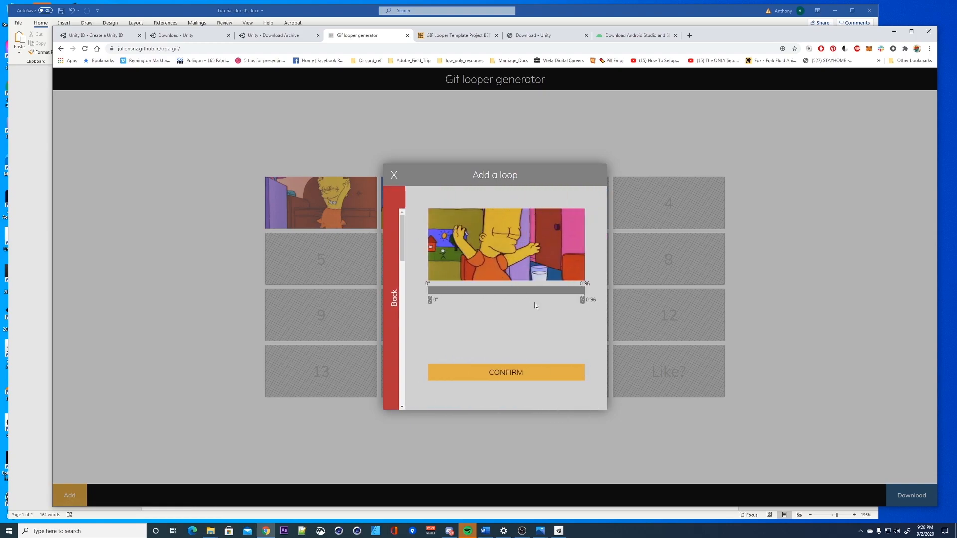
left_click(512, 371)
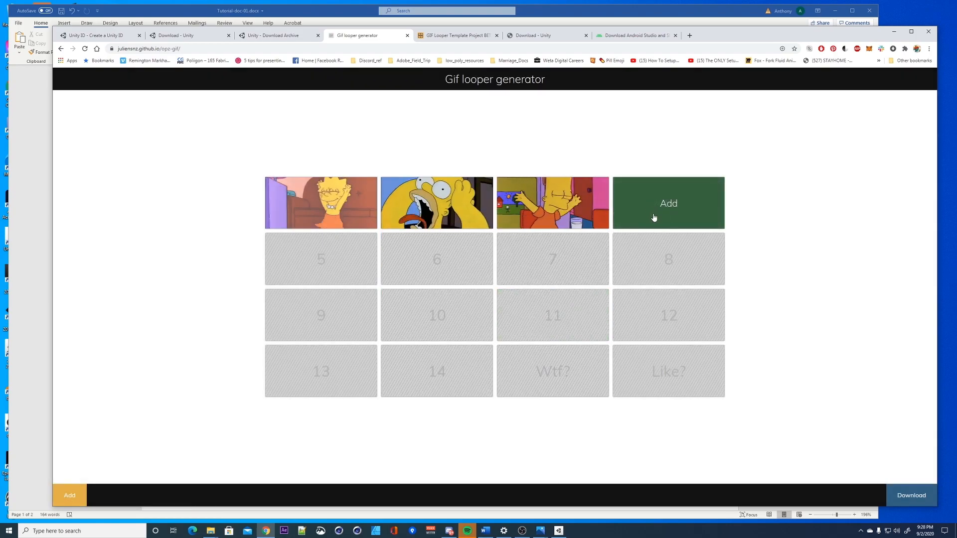
- Add the GIF of Homer driving from a Giphy search for "simpsons" as the loop in slot 4
left_click(655, 218)
left_click(470, 366)
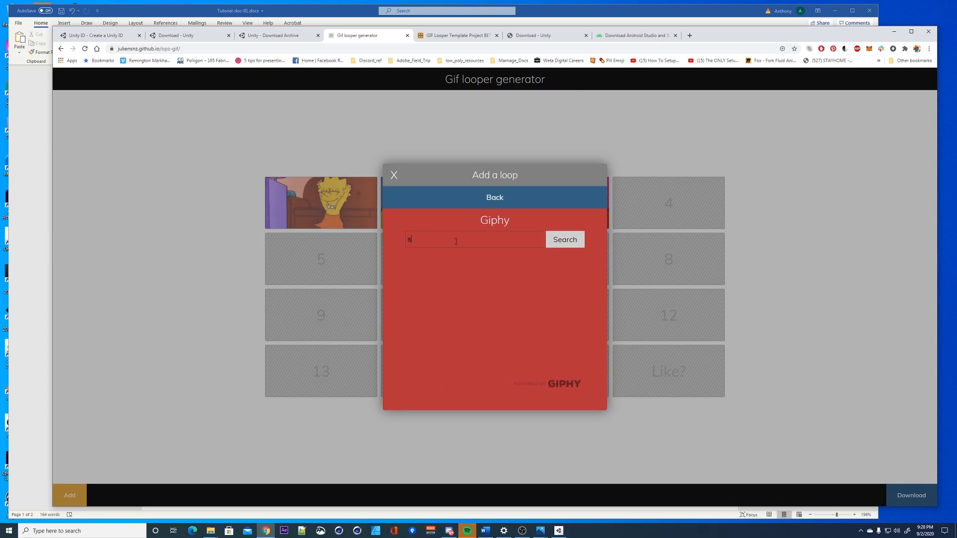
left_click(567, 239)
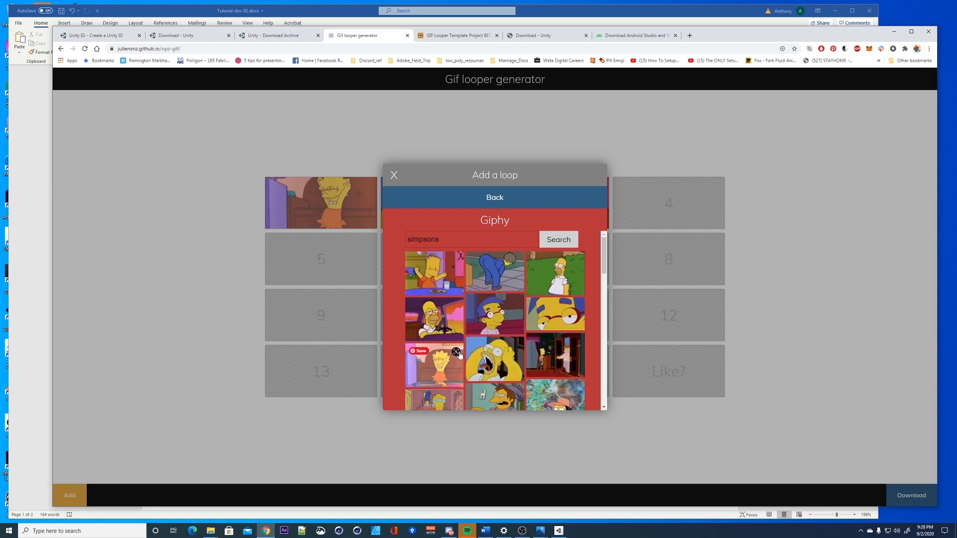
left_click(439, 325)
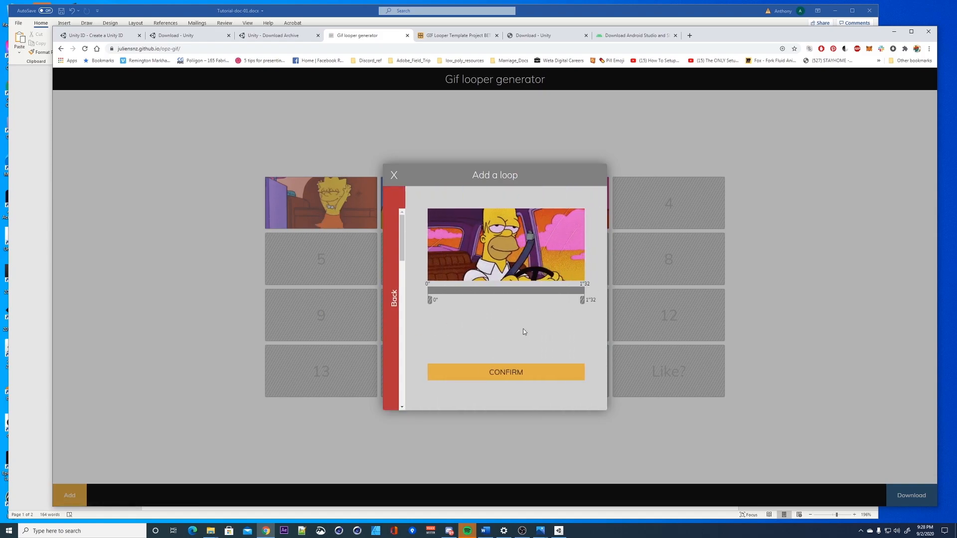
left_click(511, 375)
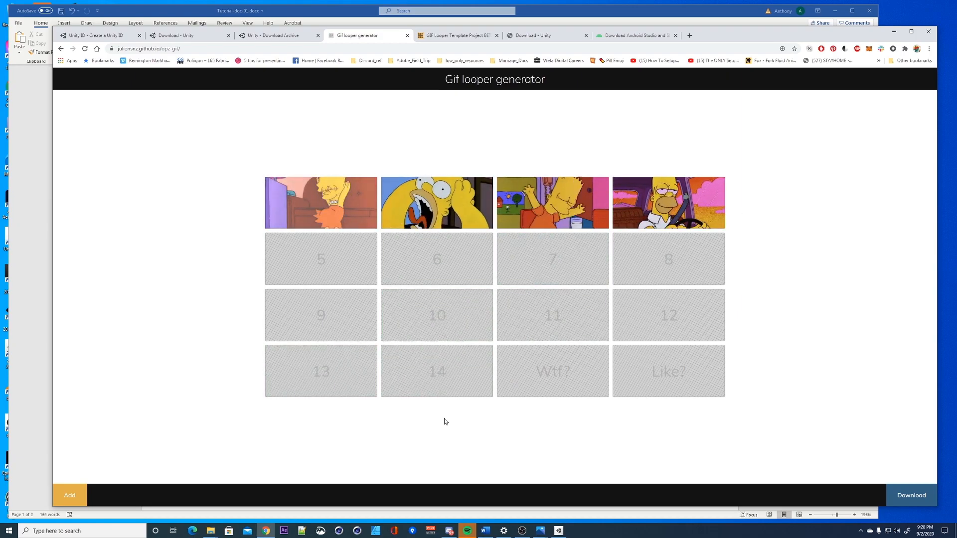
- View the OP-Z key layout image visual_guides_01.png in Photos, and put its window away
mouse_move(543, 533)
left_click(510, 504)
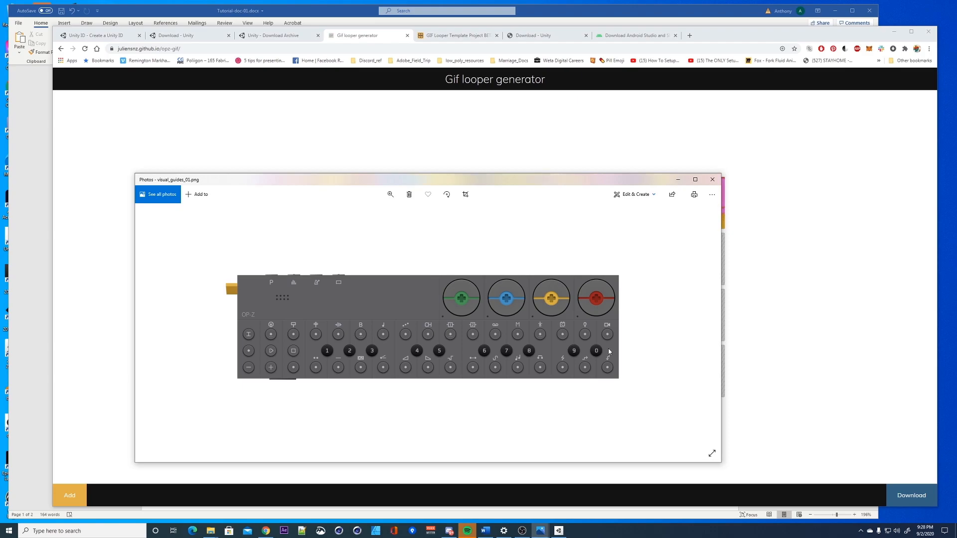
left_click(683, 183)
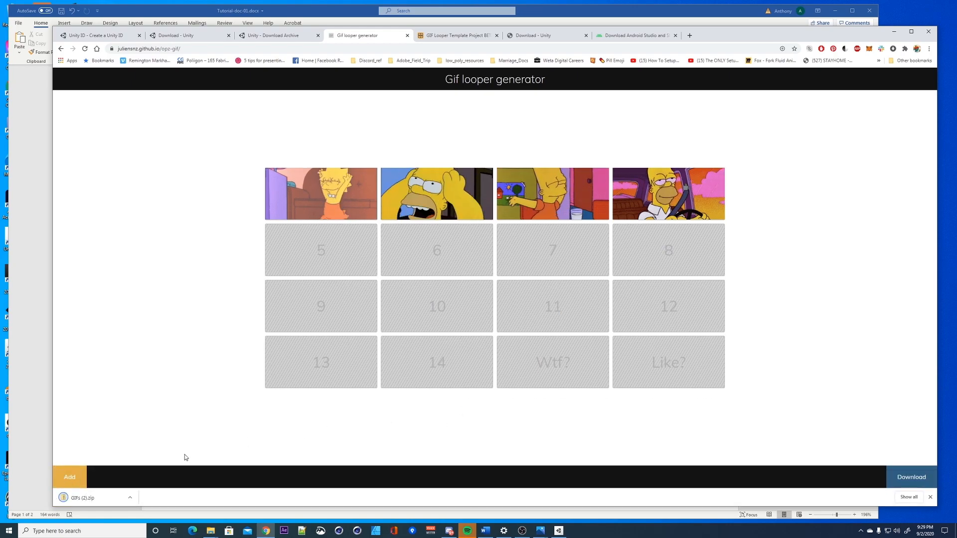
- Show the downloaded GIFs (2).zip archive in its DOWNLOADS folder
left_click(131, 498)
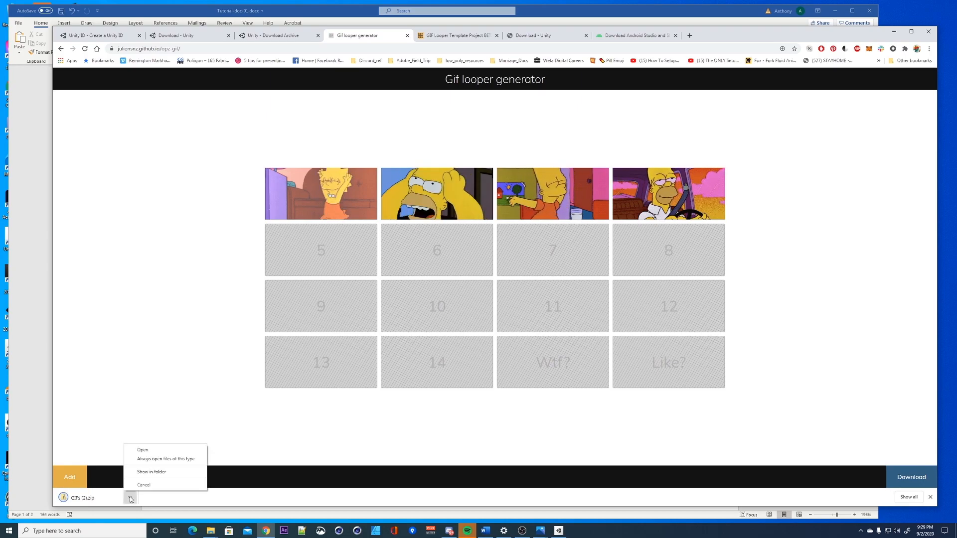
left_click(163, 471)
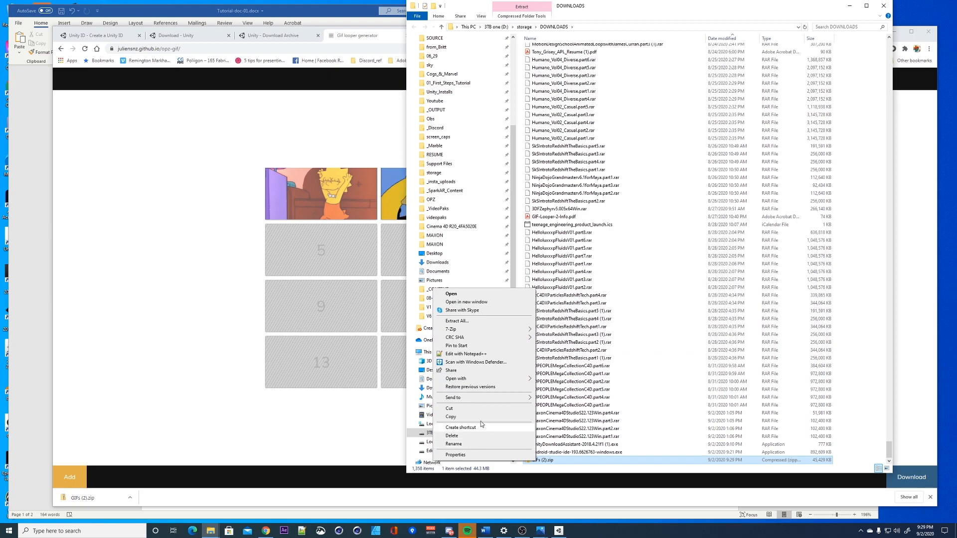
- Copy GIFs (2).zip from the DOWNLOADS folder and go to the _TUTORIAL-PAK folder
left_click(464, 416)
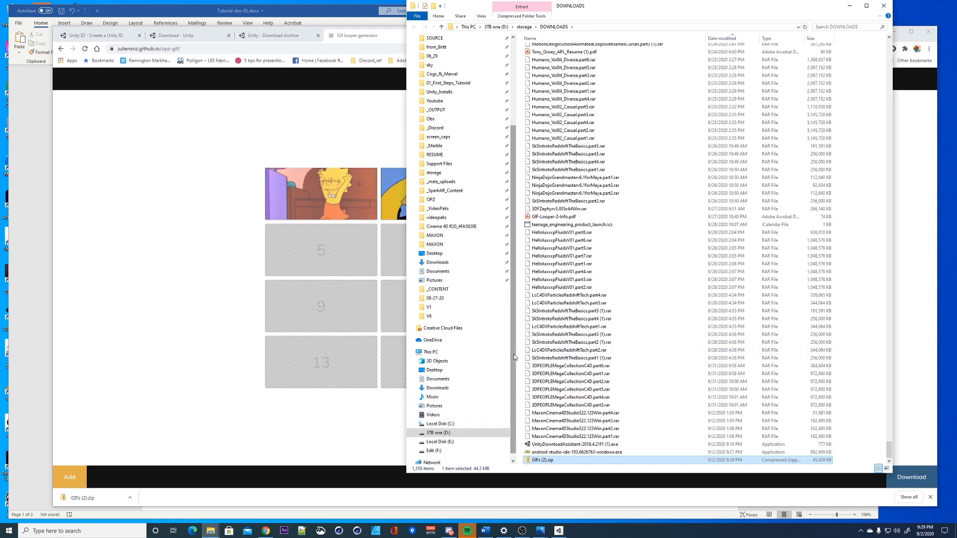
scroll(458, 199, "up", 5)
left_click(451, 53)
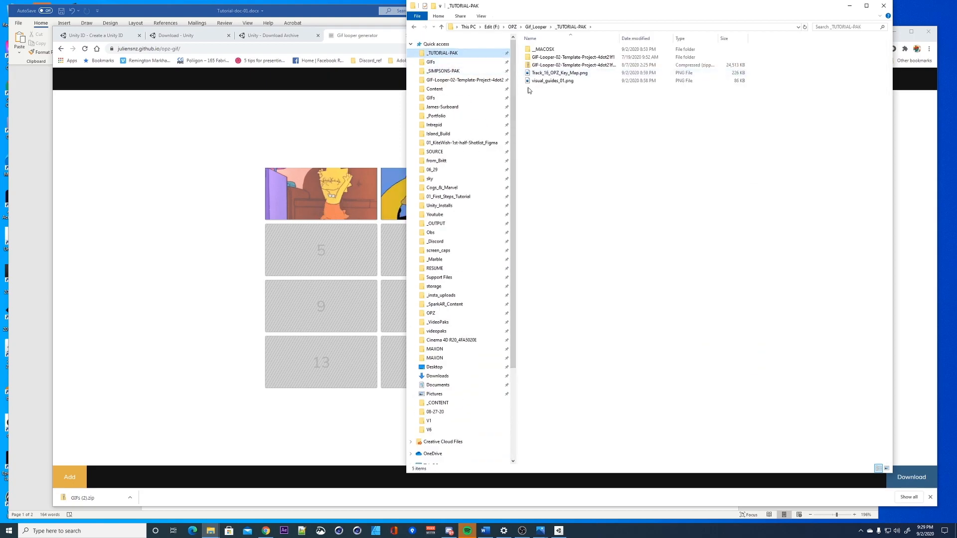
- Create a folder named Content in _TUTORIAL-PAK and paste GIFs (2).zip into it
right_click(555, 127)
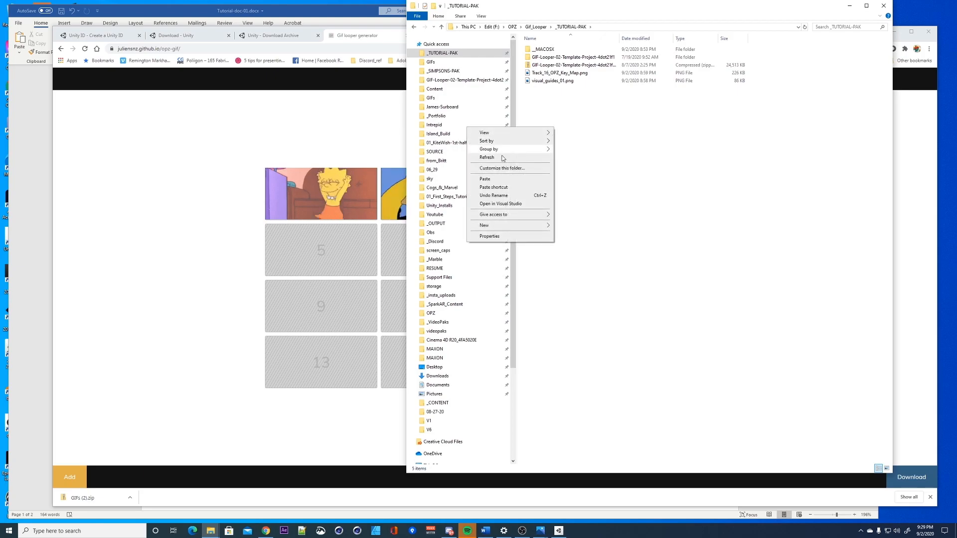
right_click(578, 141)
mouse_move(531, 239)
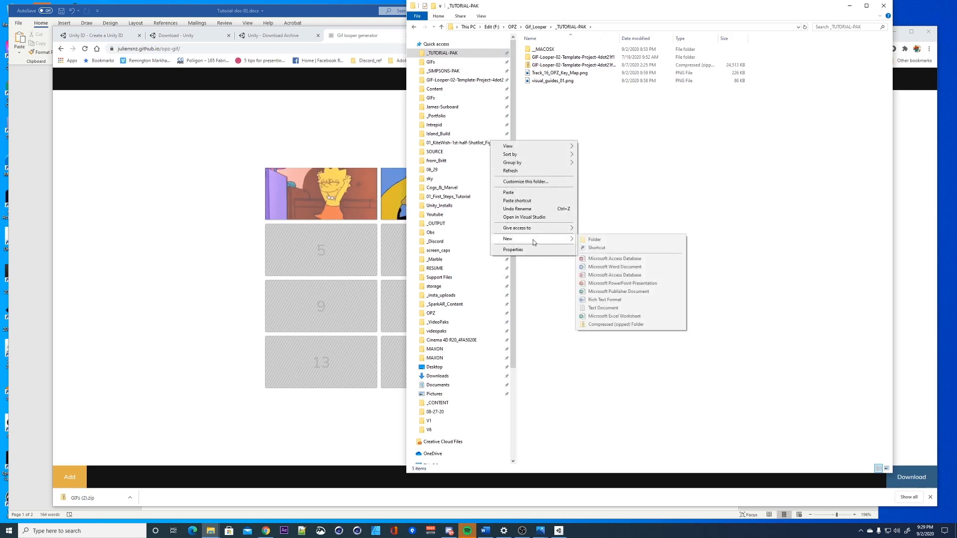
left_click(594, 241)
type("Con")
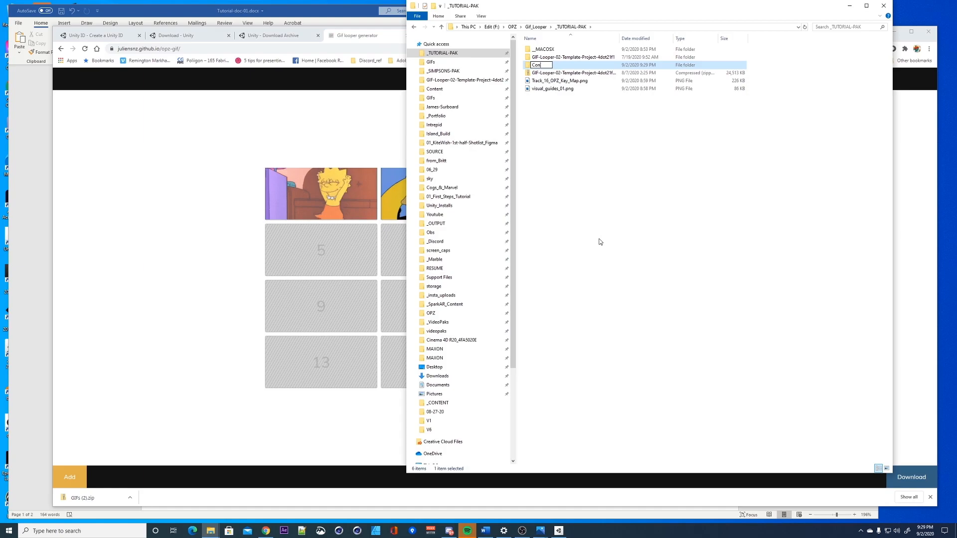
type("tent")
key("Return")
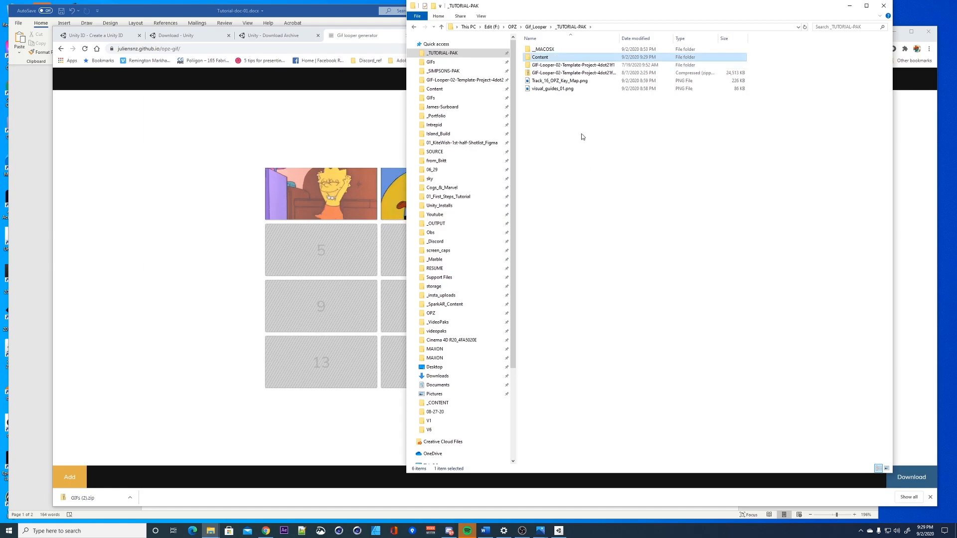
double_click(553, 65)
key("ctrl+v")
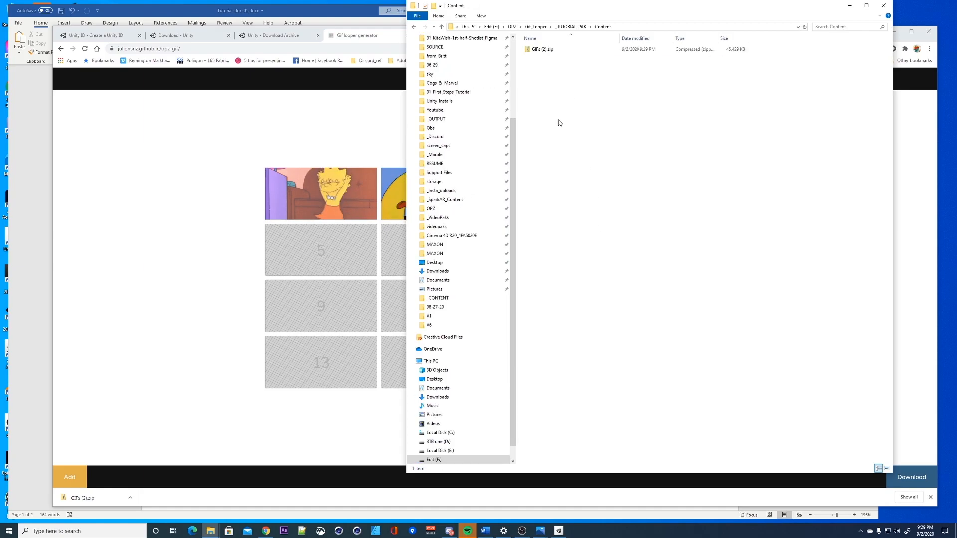
- Extract GIFs (2).zip inside the Content folder with 7-Zip and open the extracted GIFs folder
right_click(543, 50)
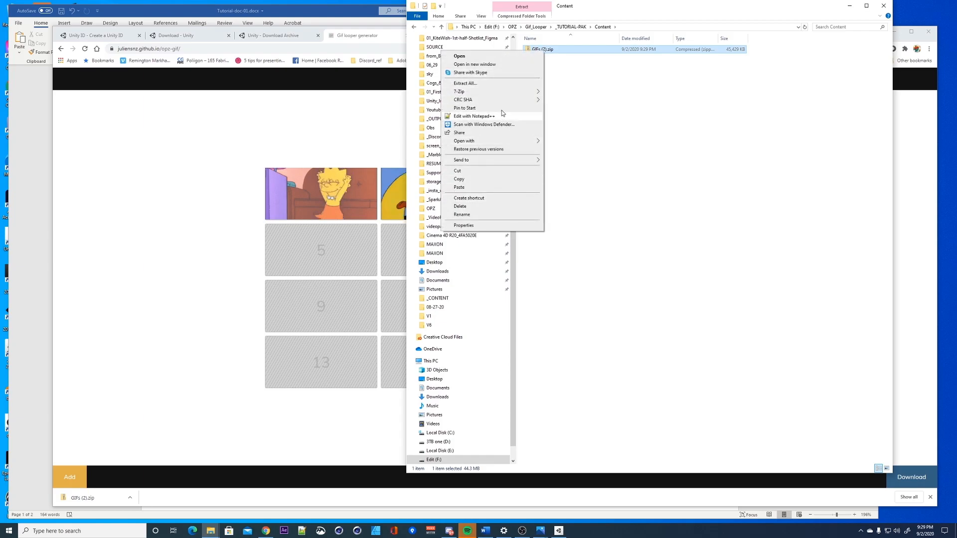
mouse_move(499, 91)
left_click(578, 117)
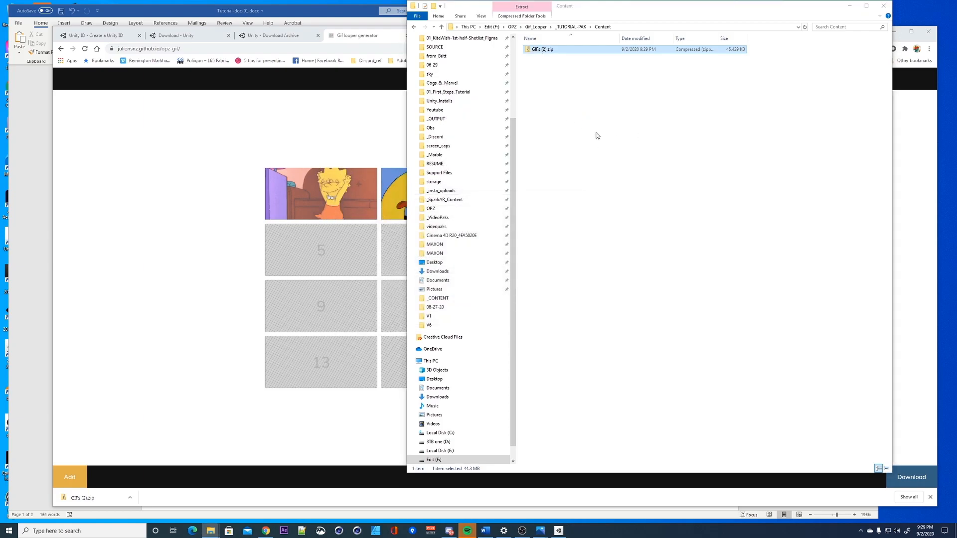
double_click(539, 51)
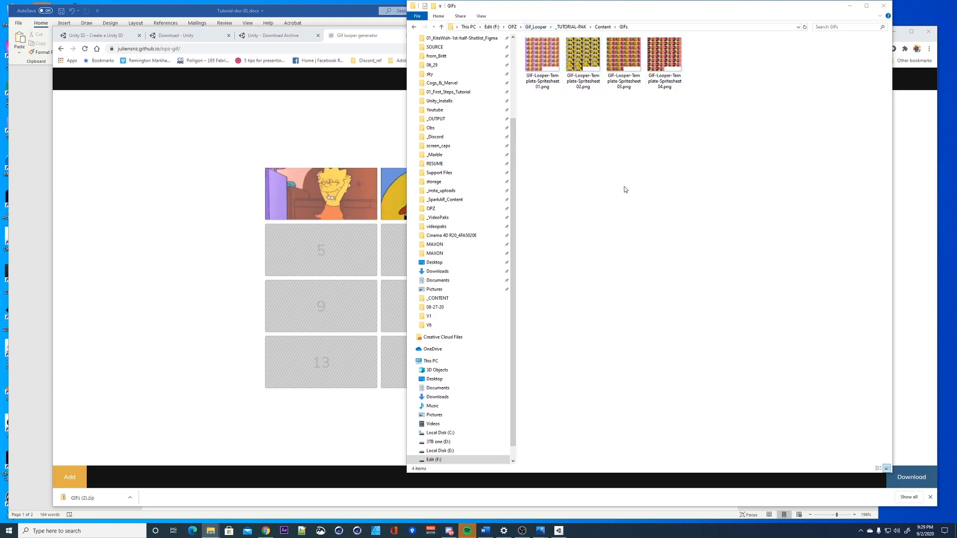
- Switch to the browser and shorten the GIF Looper product page's address to load the Synthpaks home page
left_click(201, 237)
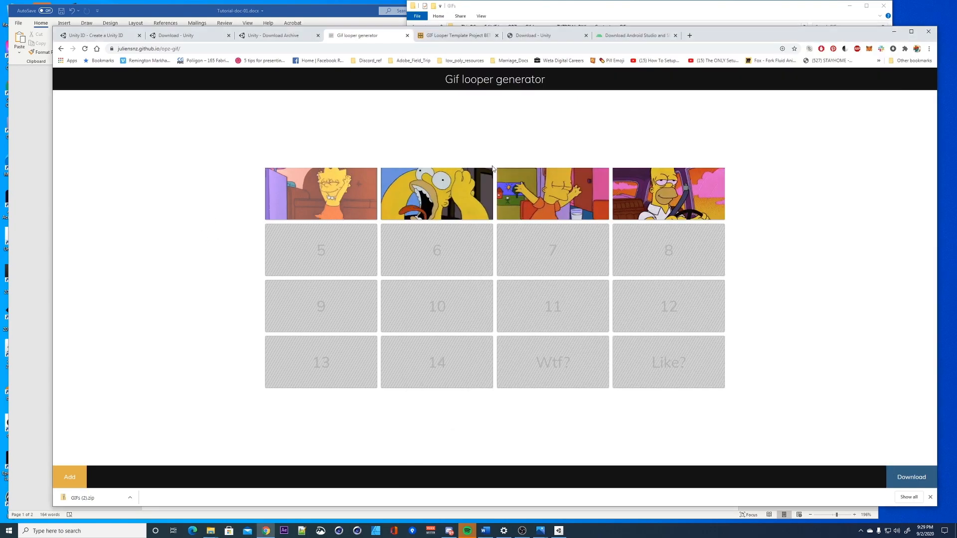
left_click(454, 35)
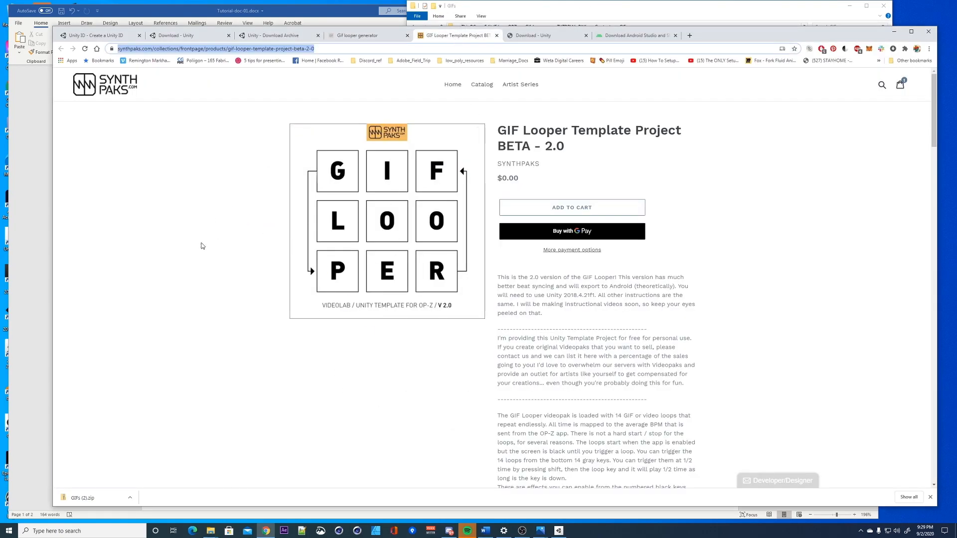
left_click(319, 49)
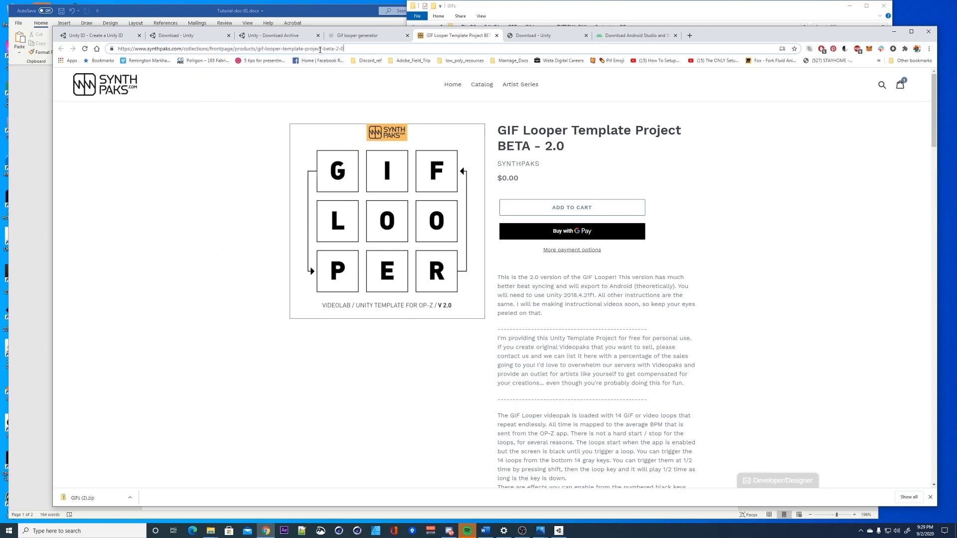
left_click_drag(361, 52, 180, 54)
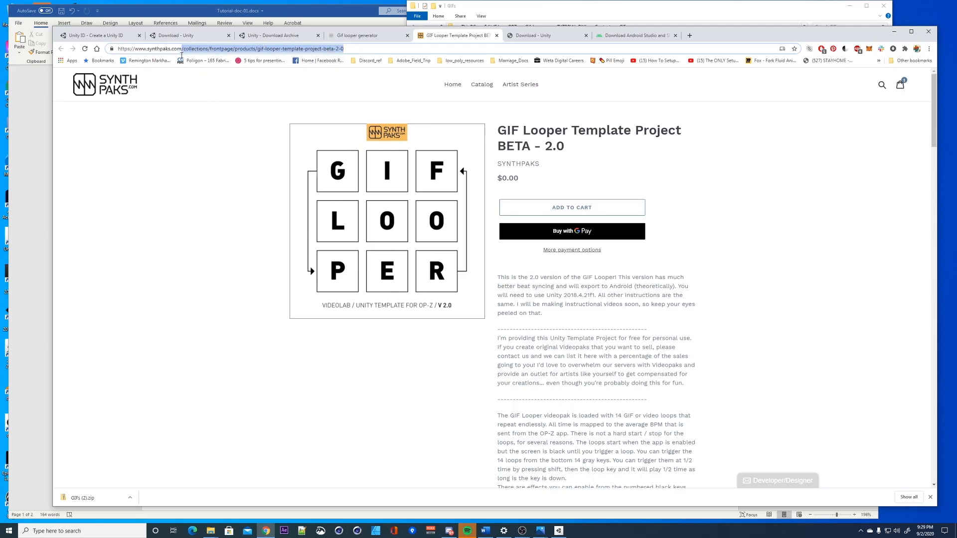
key("BackSpace")
key("Return")
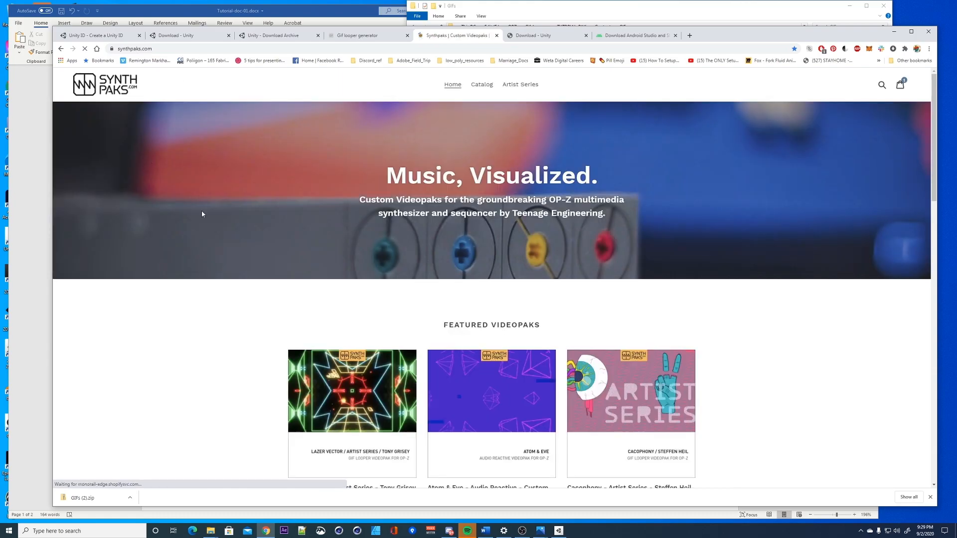
- Open the GIF Looper Template Project BETA - 2.0 from the featured videopaks and add it to the cart
scroll(392, 259, "down", 6)
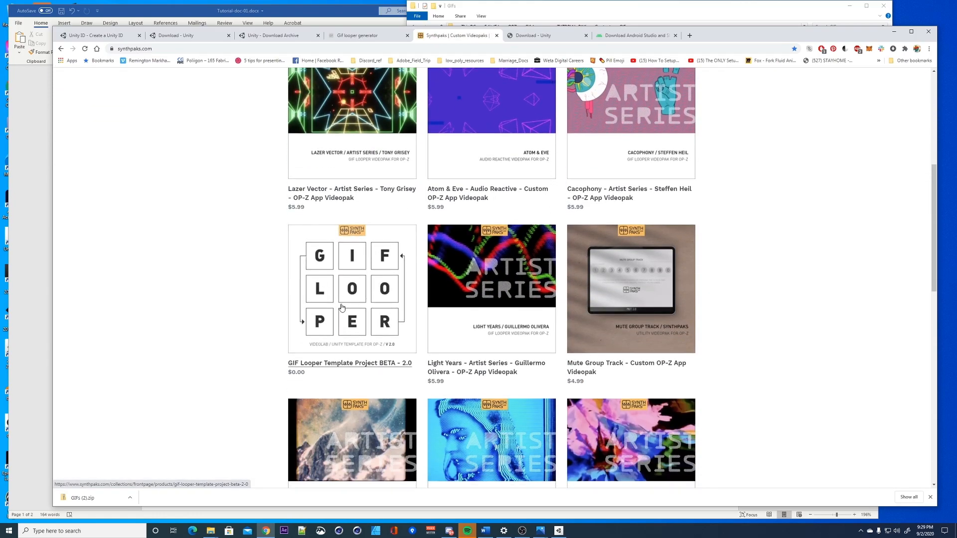
left_click(343, 307)
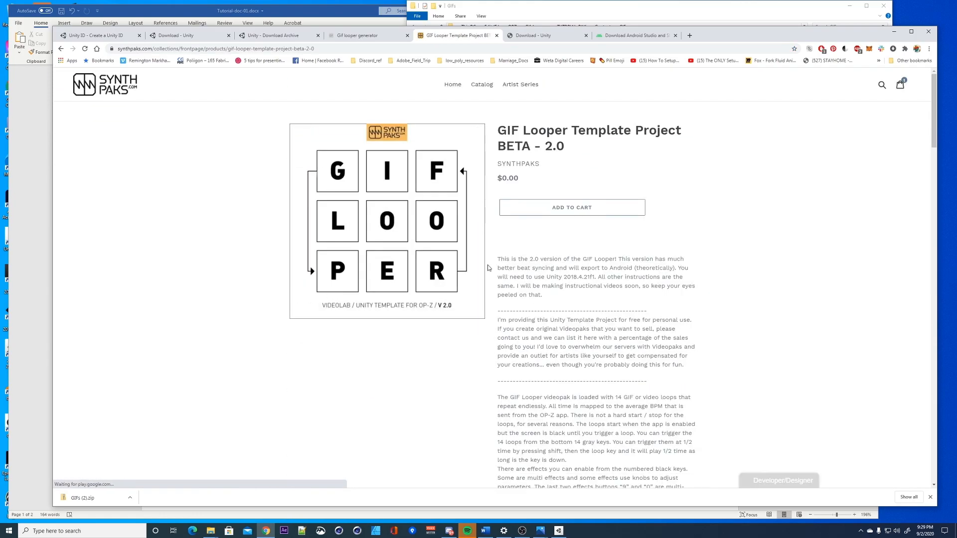
left_click(565, 209)
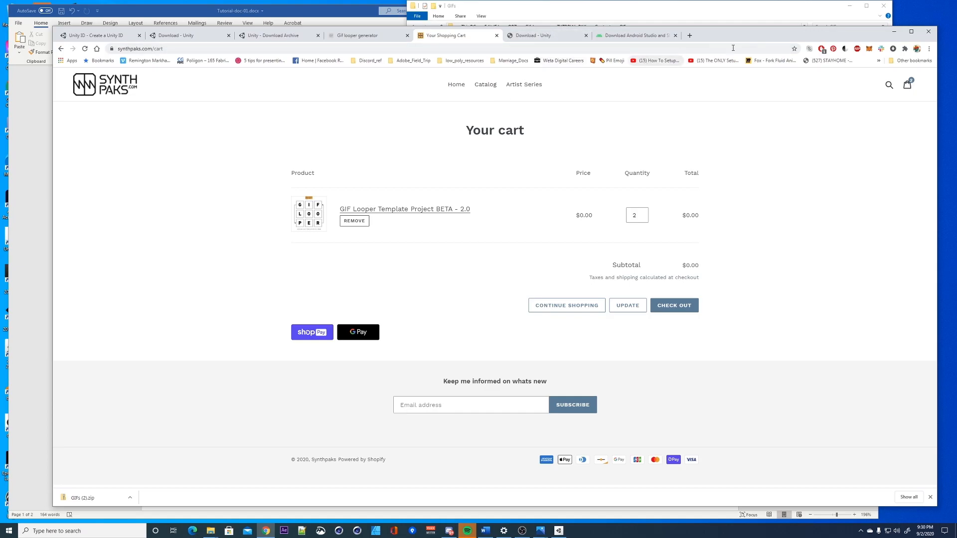
- In File Explorer, examine the GIF-Looper-02-Template-Project-4dot21f1 zip and the contents of its extracted folder in _TUTORIAL-PAK
left_click_drag(845, 36, 839, 40)
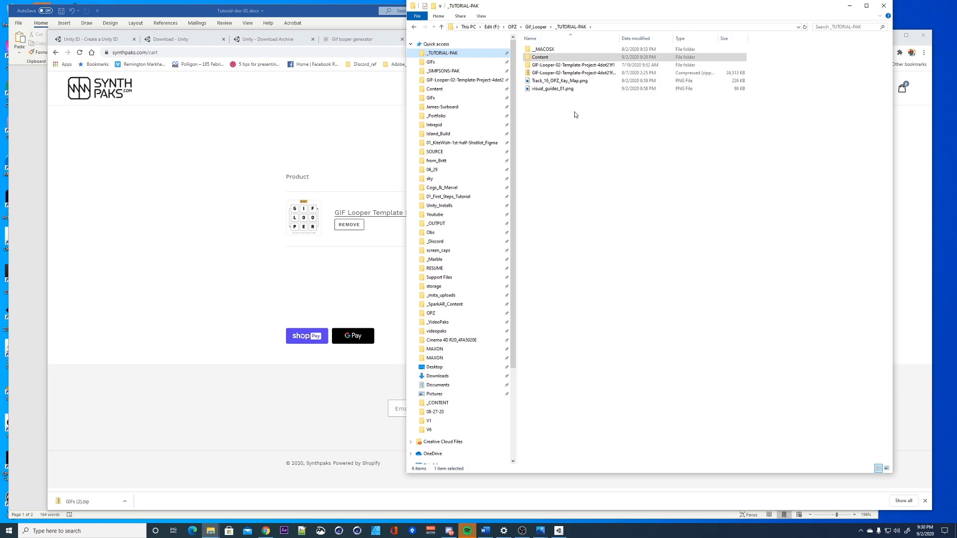
left_click(553, 74)
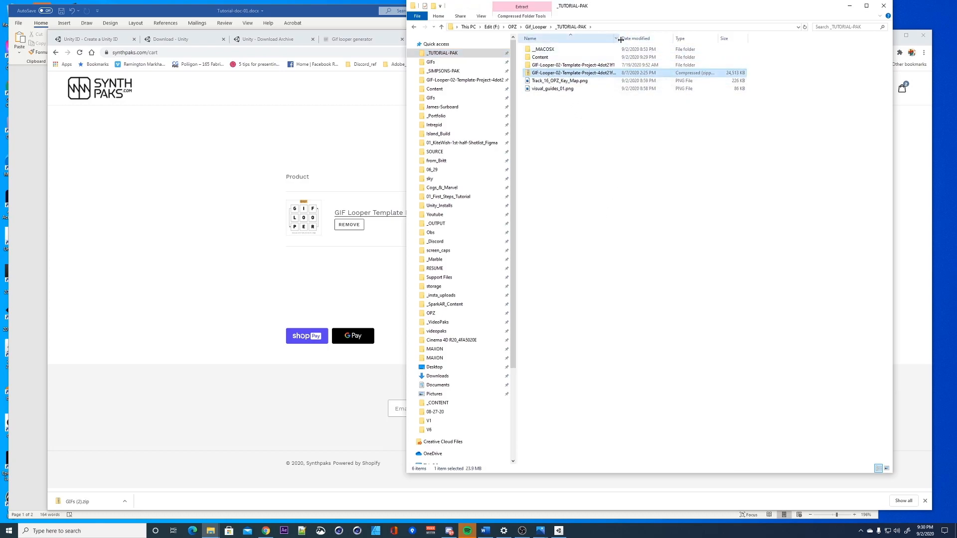
left_click_drag(621, 40, 667, 40)
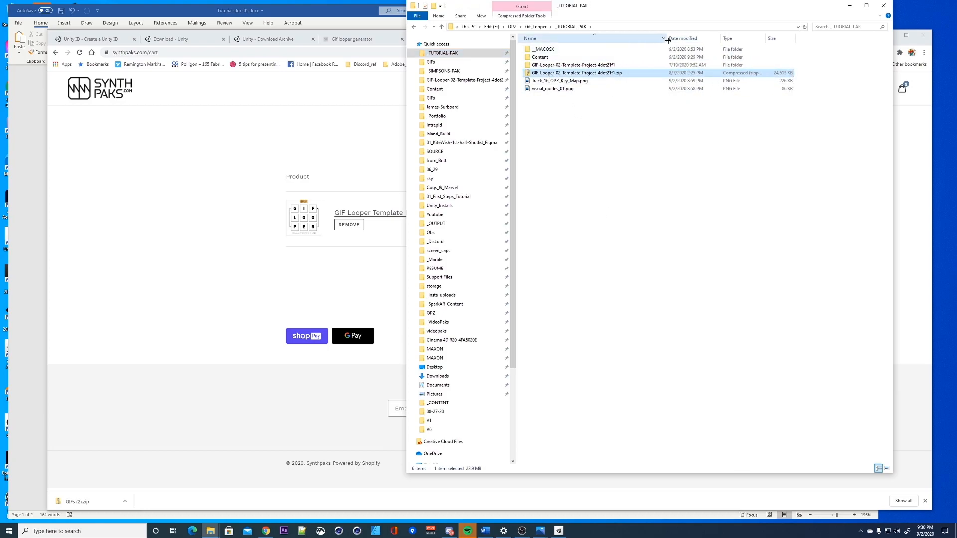
left_click(568, 66)
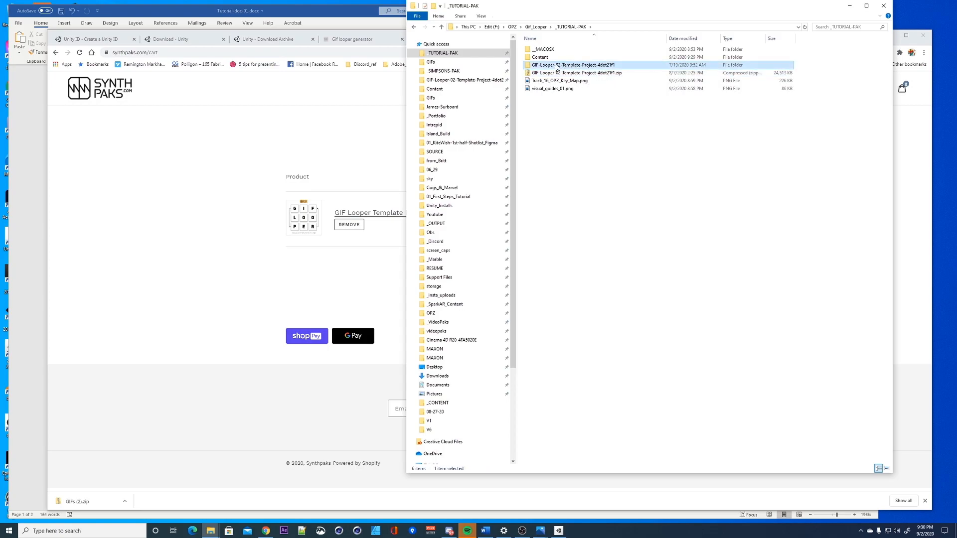
double_click(557, 66)
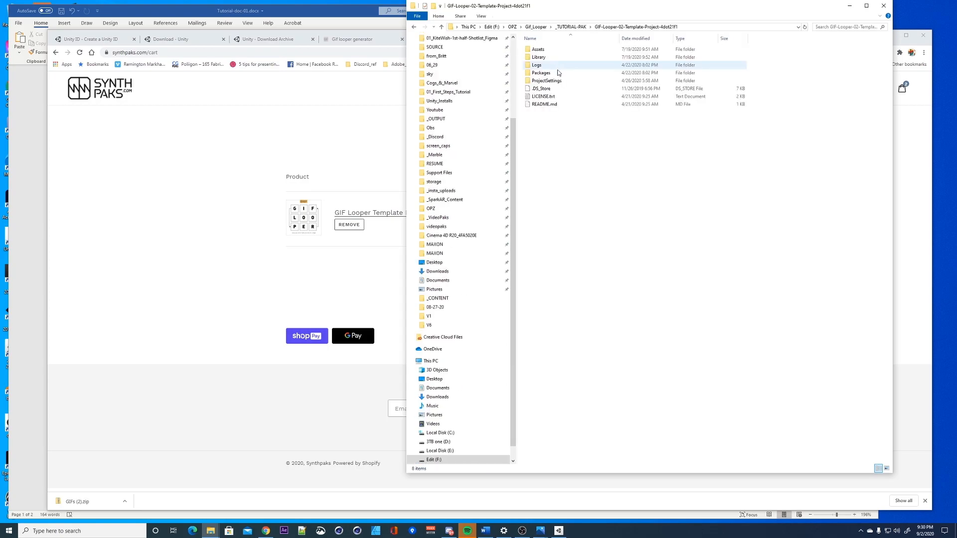
left_click(579, 27)
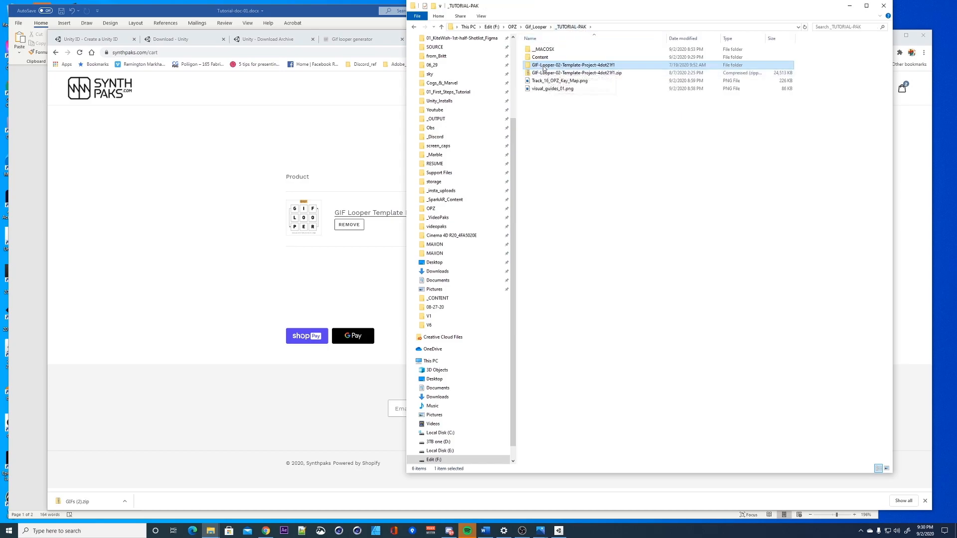
double_click(550, 67)
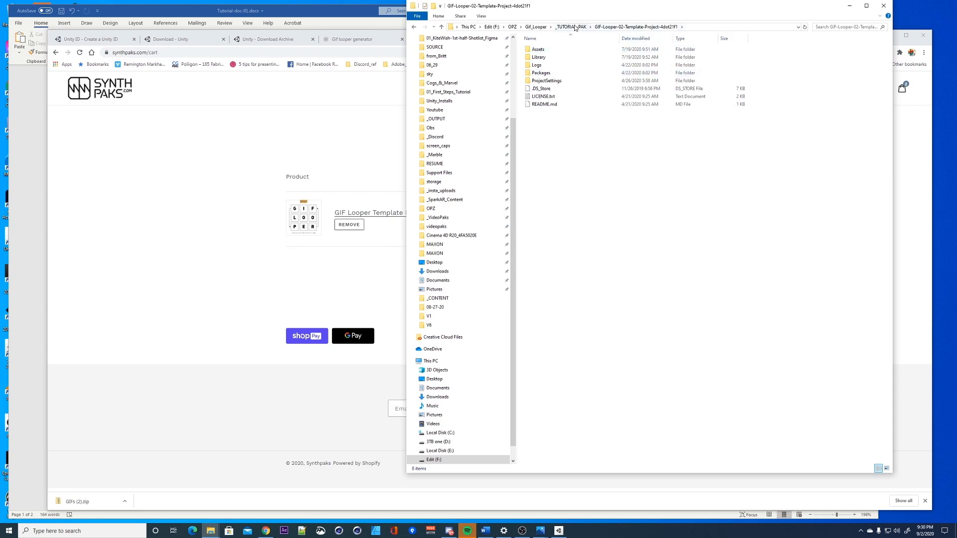
left_click(571, 27)
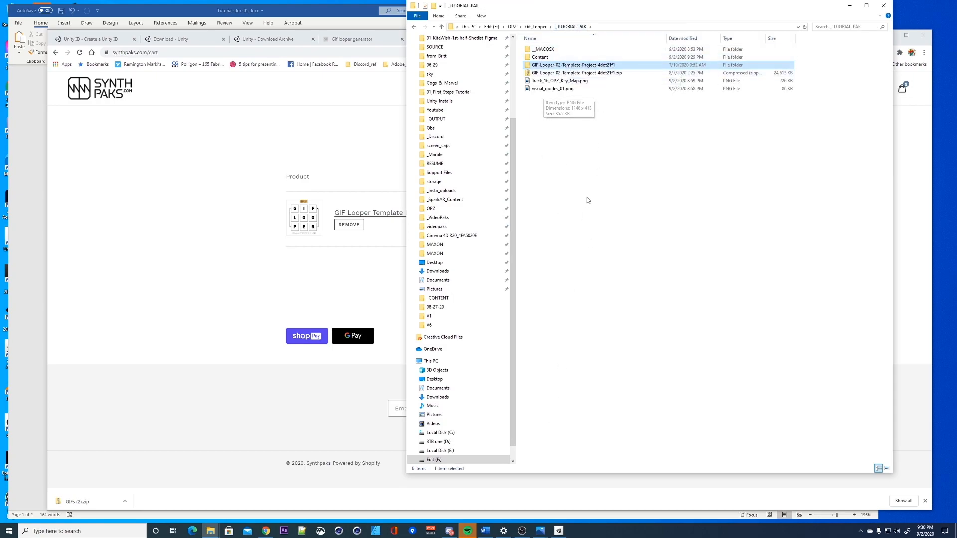
left_click(590, 247)
left_click(546, 65)
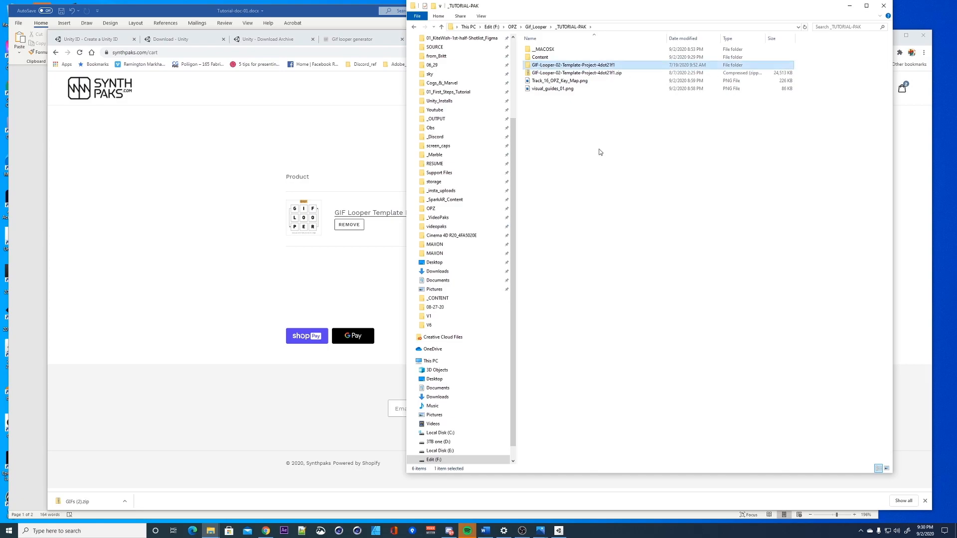
- Copy the four GIF-Looper-Template-Spritesheet PNG files from the GIFs folder inside Content
double_click(552, 59)
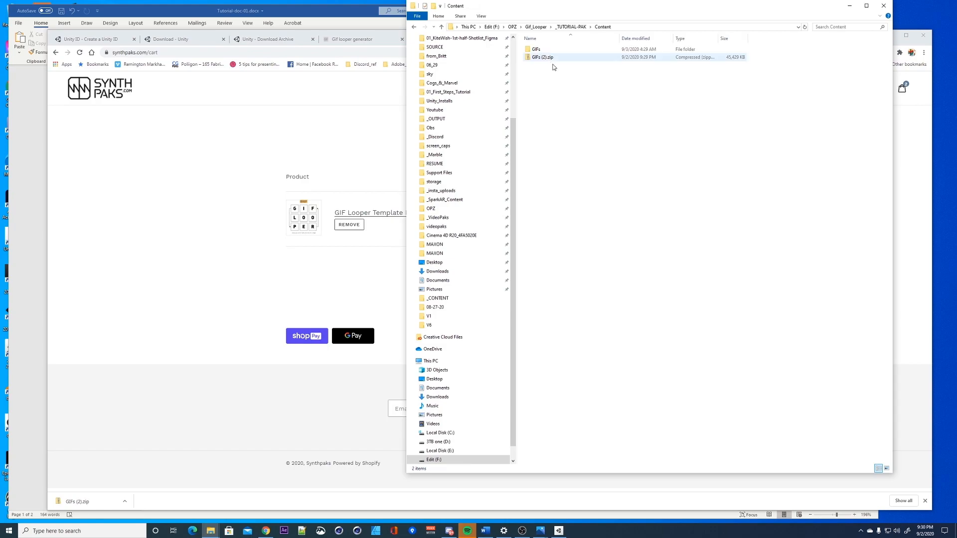
double_click(542, 50)
left_click_drag(532, 107, 710, 56)
right_click(544, 53)
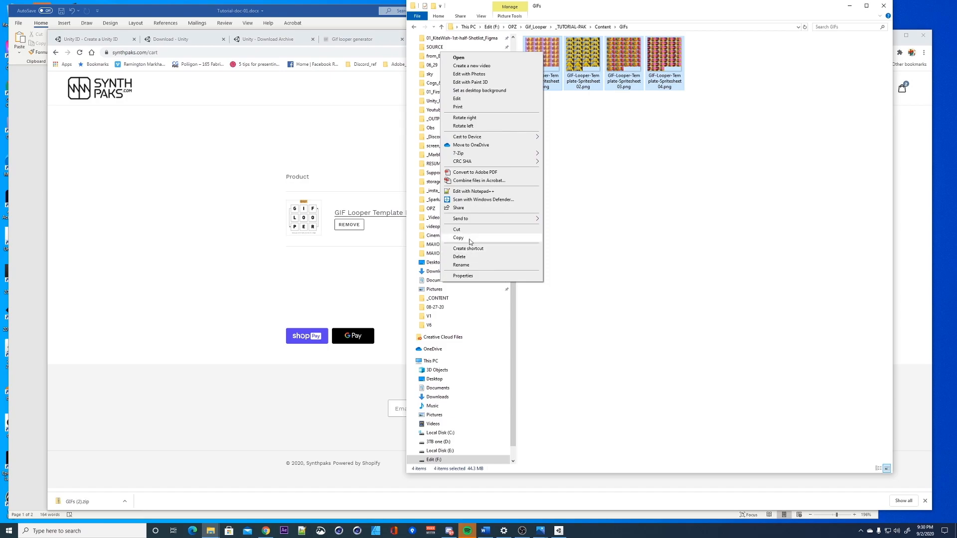
left_click(469, 238)
- Open the GIFs folder within the template project's Assets folder and widen the Name column to show full file names
left_click(601, 26)
left_click(570, 26)
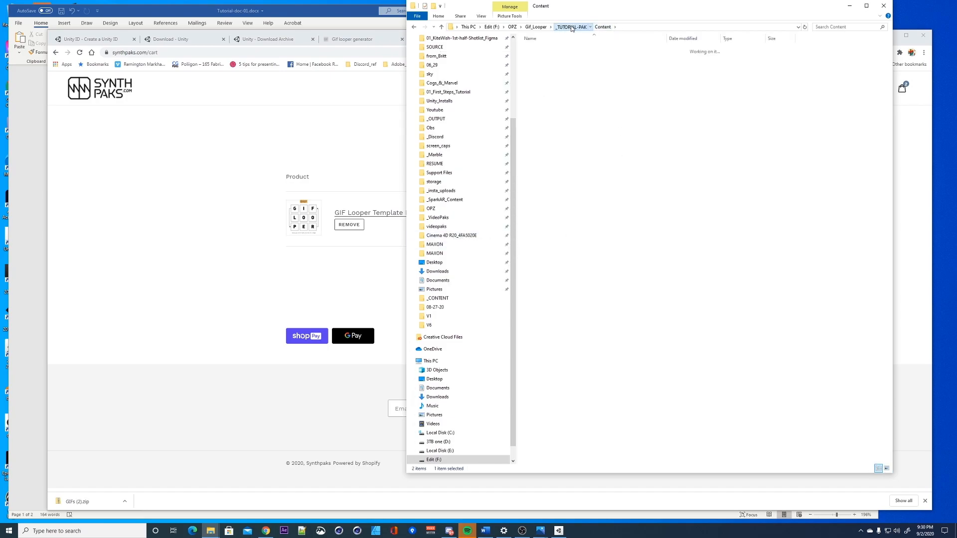
left_click(552, 66)
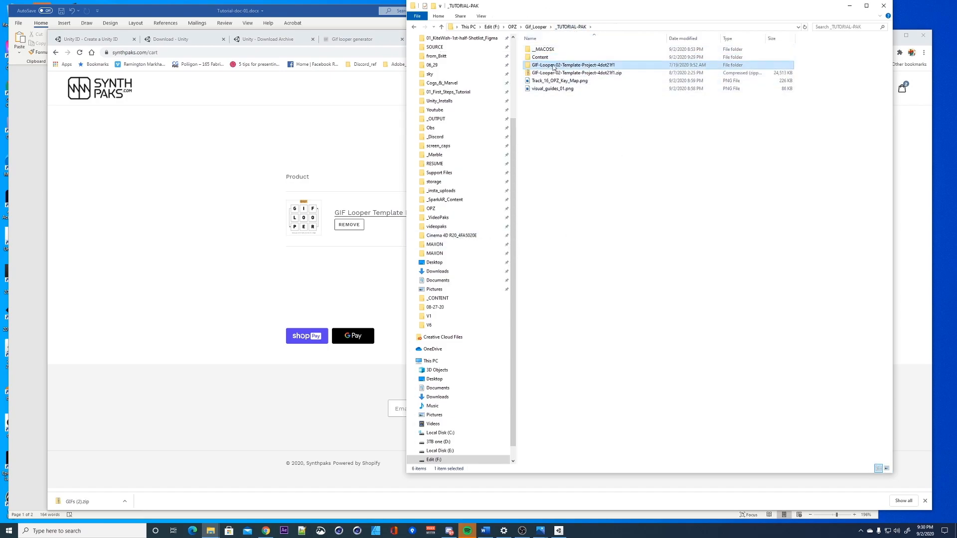
double_click(551, 67)
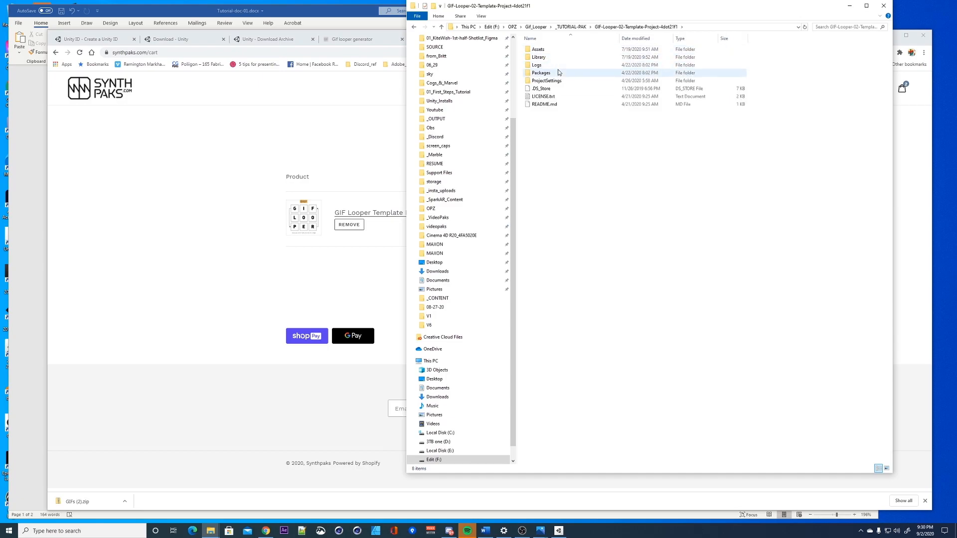
double_click(547, 50)
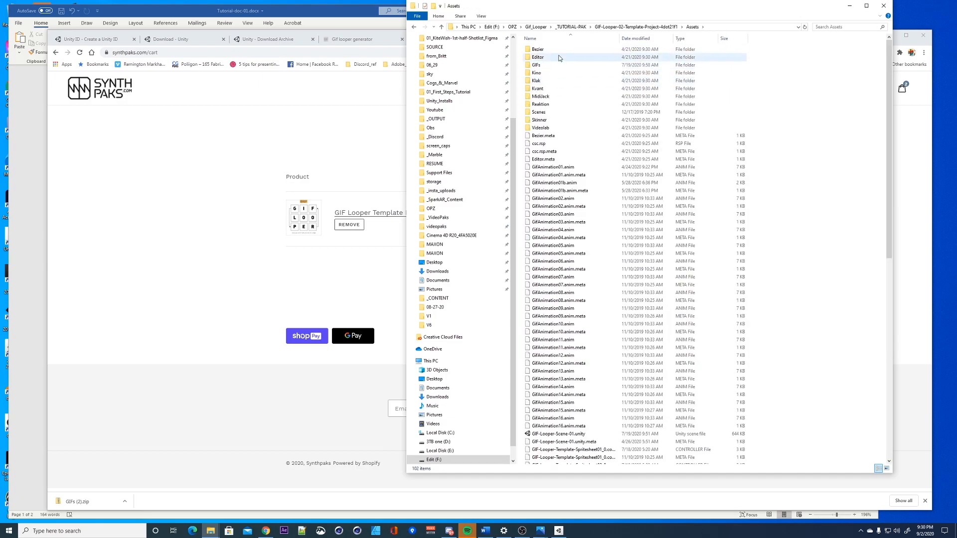
double_click(546, 67)
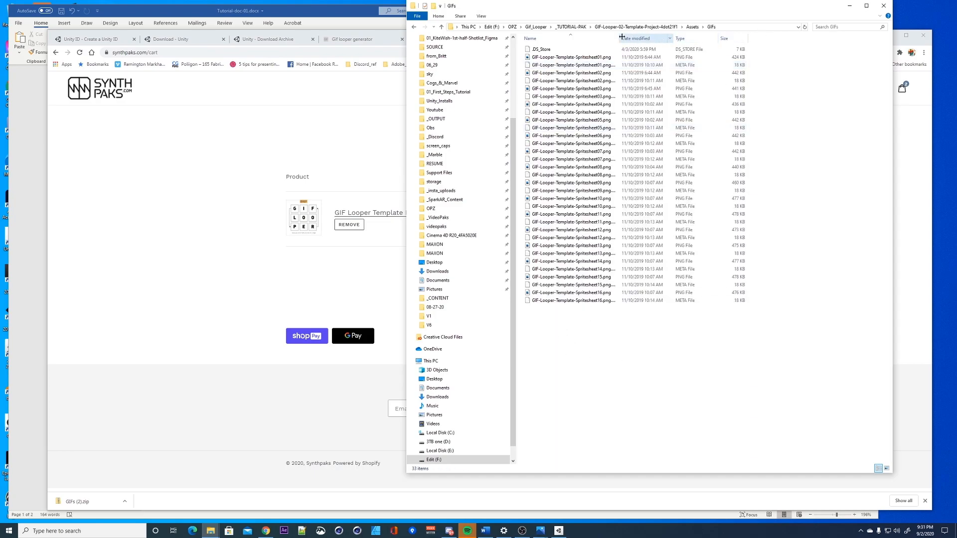
left_click_drag(621, 38, 676, 38)
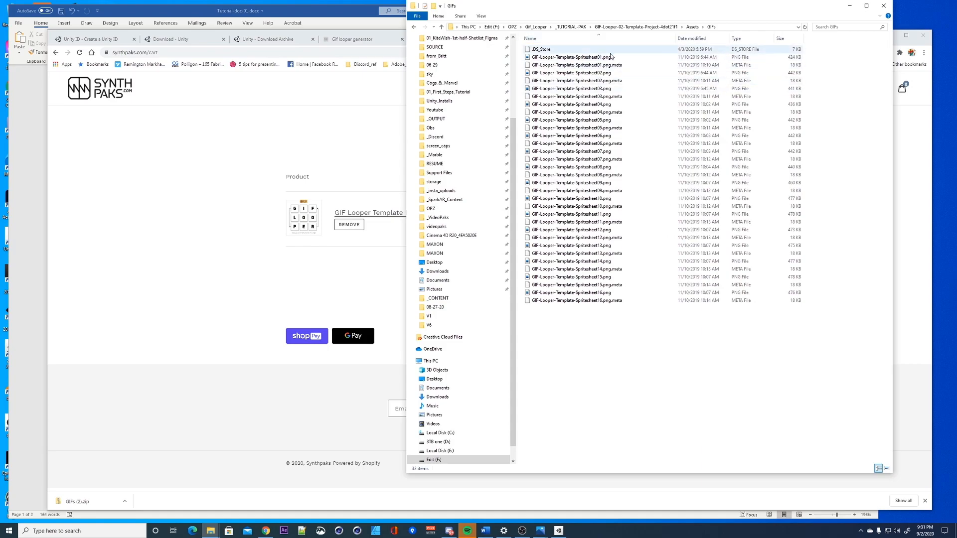
- Preview the first replacement image, GIF-Looper-Template-Spritesheet01.png, from the GIFs folder inside Content, and close the preview
left_click(573, 27)
double_click(540, 57)
double_click(544, 57)
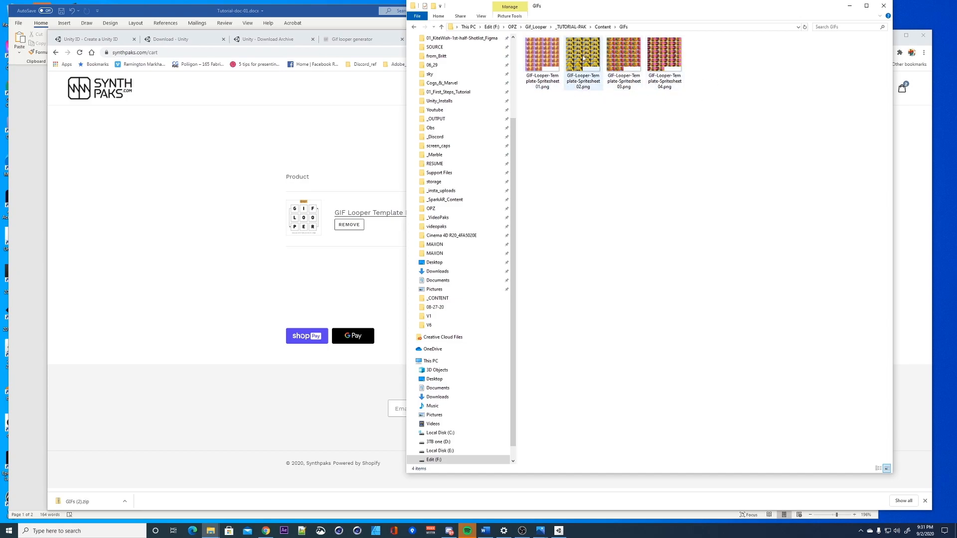
left_click(542, 55)
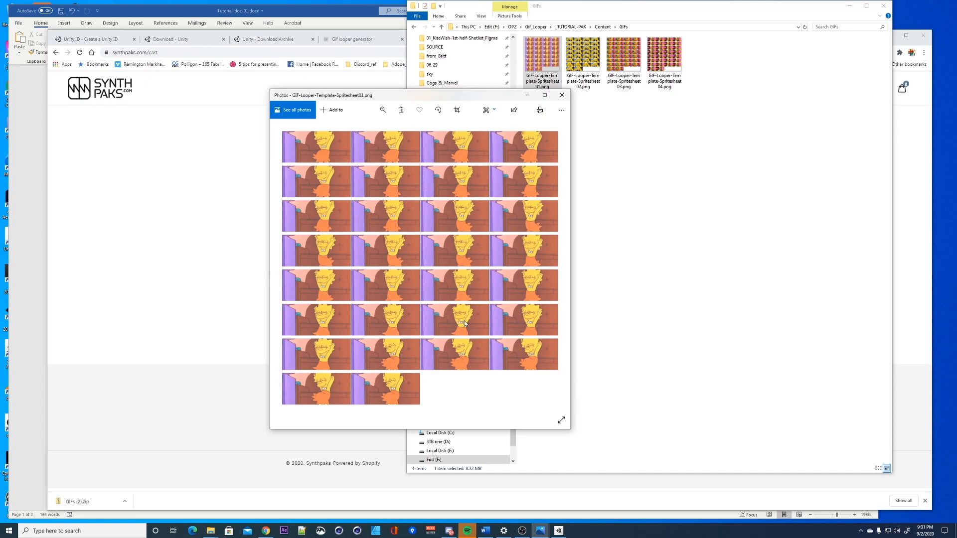
left_click(561, 95)
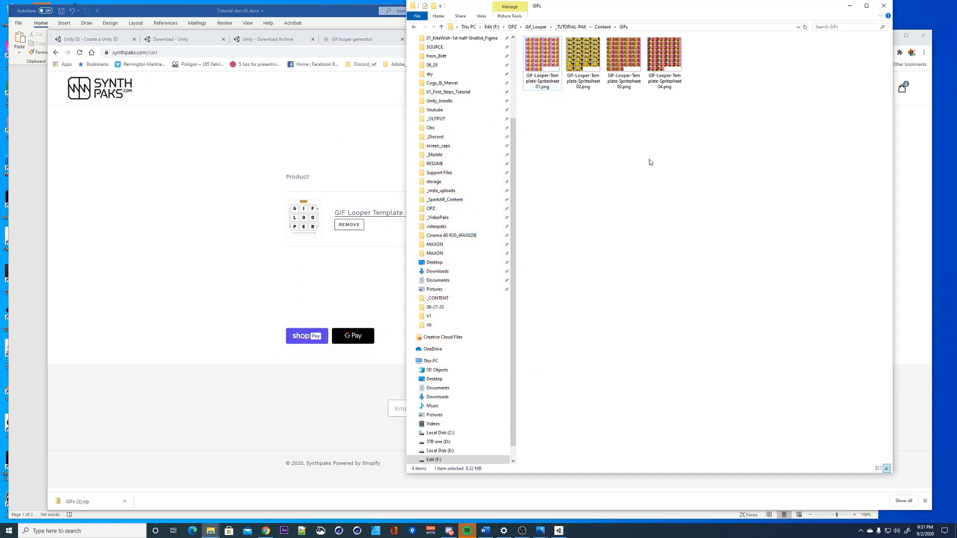
- Paste the four copied spritesheets into the template project's Assets GIFs folder, replacing the files with the same names
left_click(574, 28)
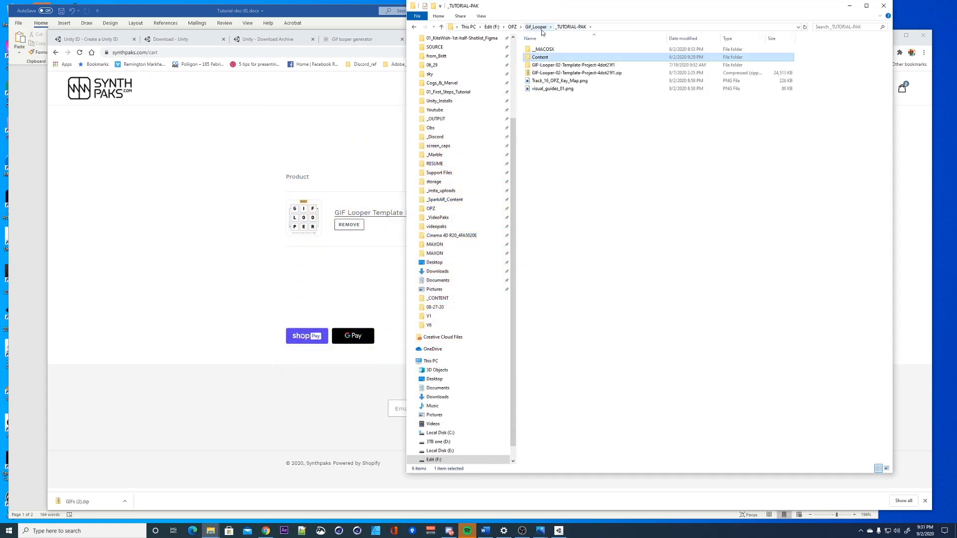
left_click(551, 66)
double_click(547, 66)
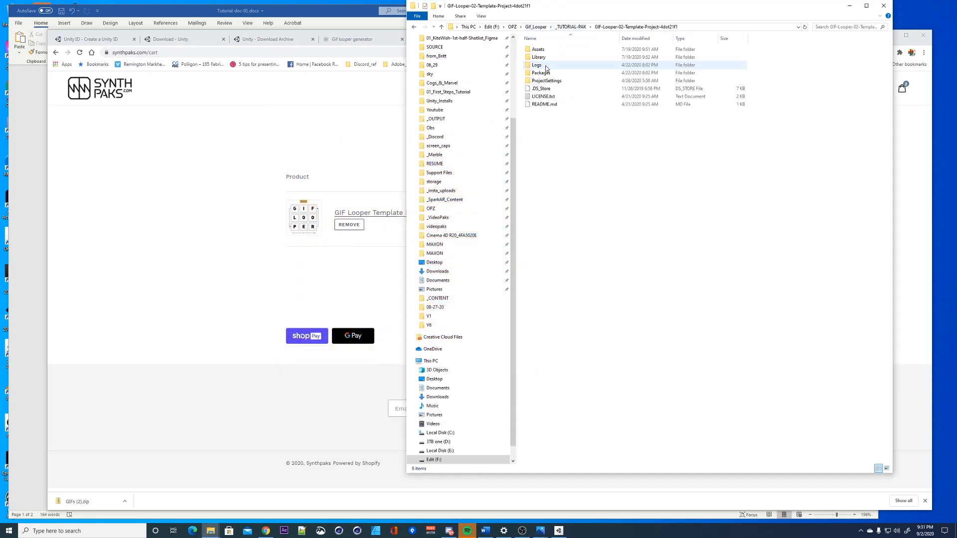
double_click(538, 49)
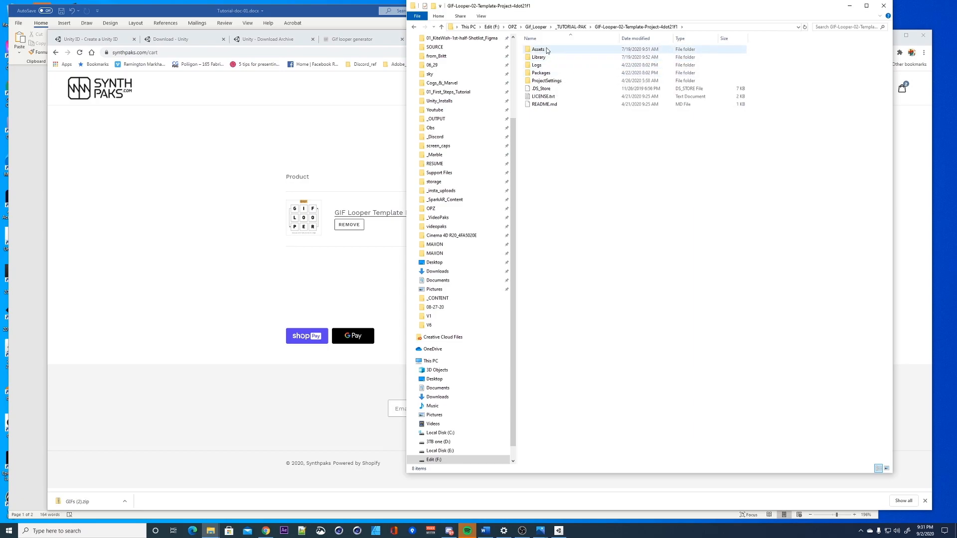
double_click(536, 66)
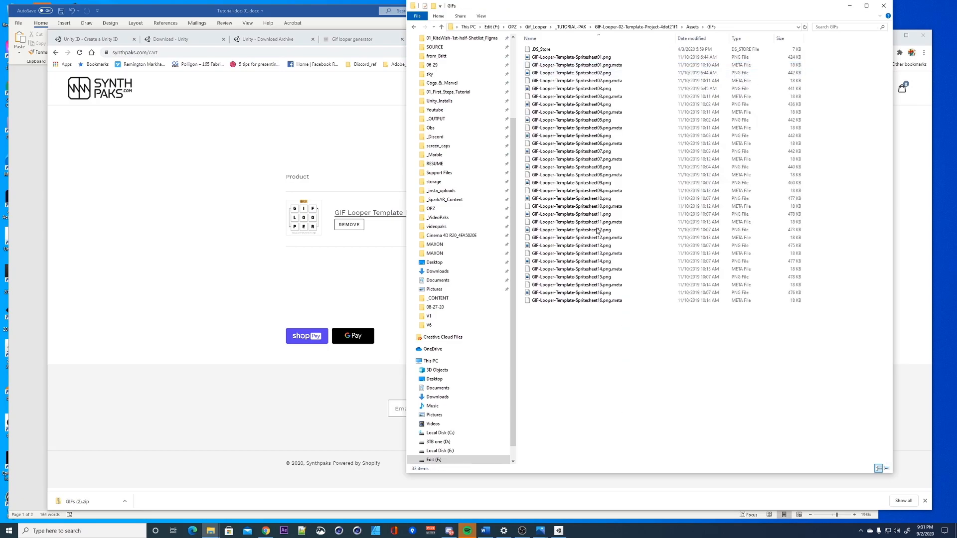
key("ctrl+v")
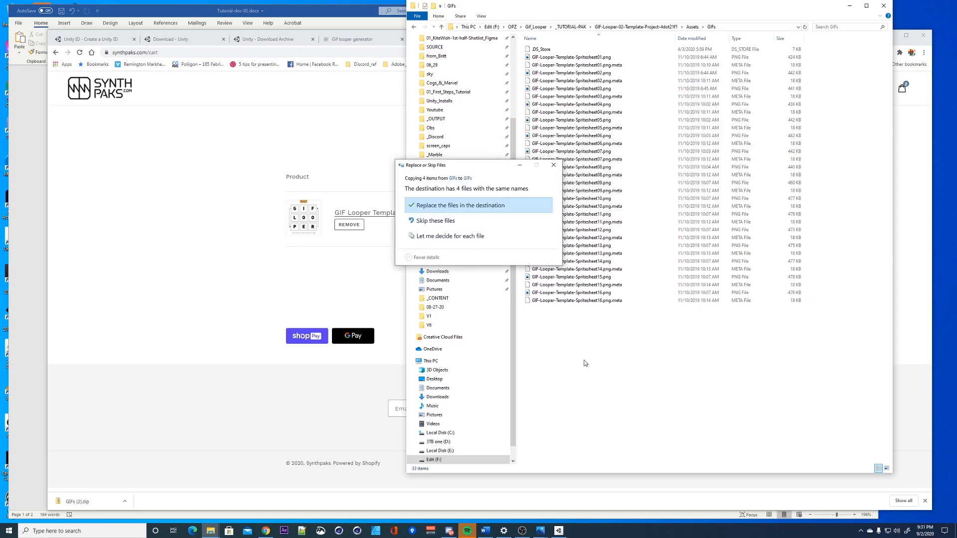
left_click(456, 206)
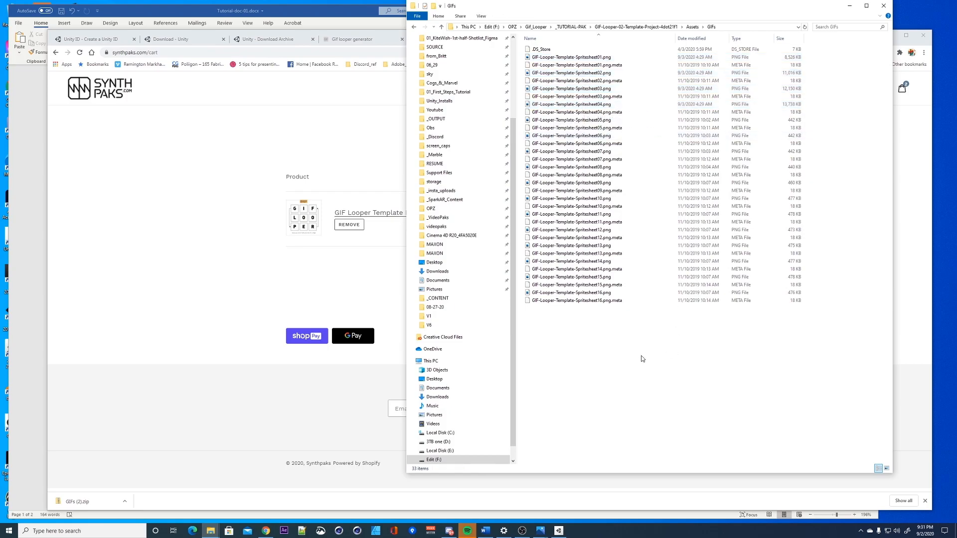
- Return to the _TUTORIAL-PAK folder, launch Unity Hub and show its project list
left_click(593, 28)
left_click(570, 27)
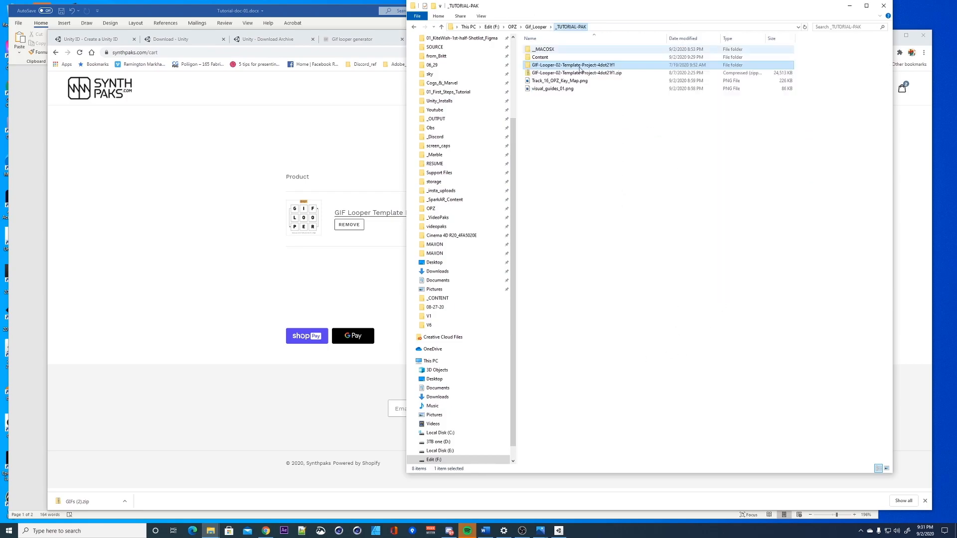
left_click(119, 531)
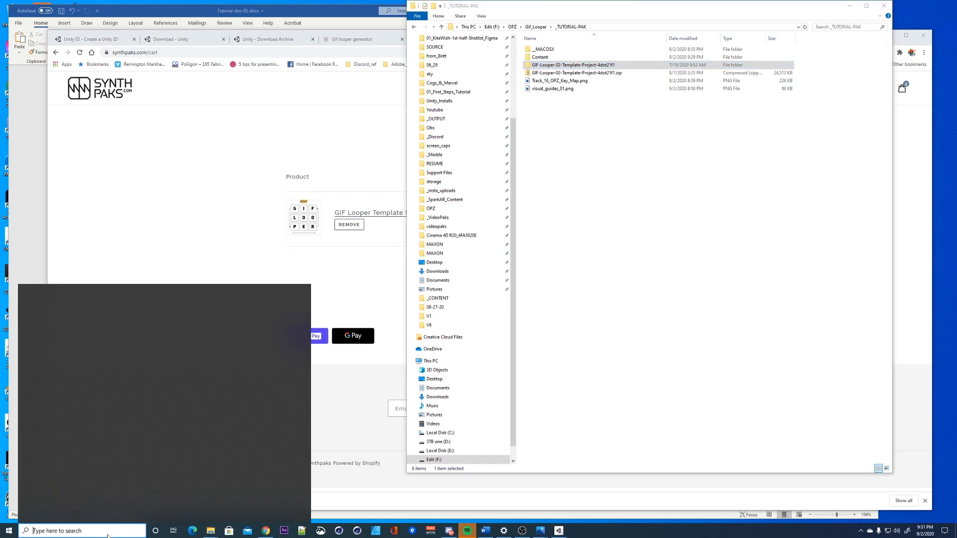
type("unity")
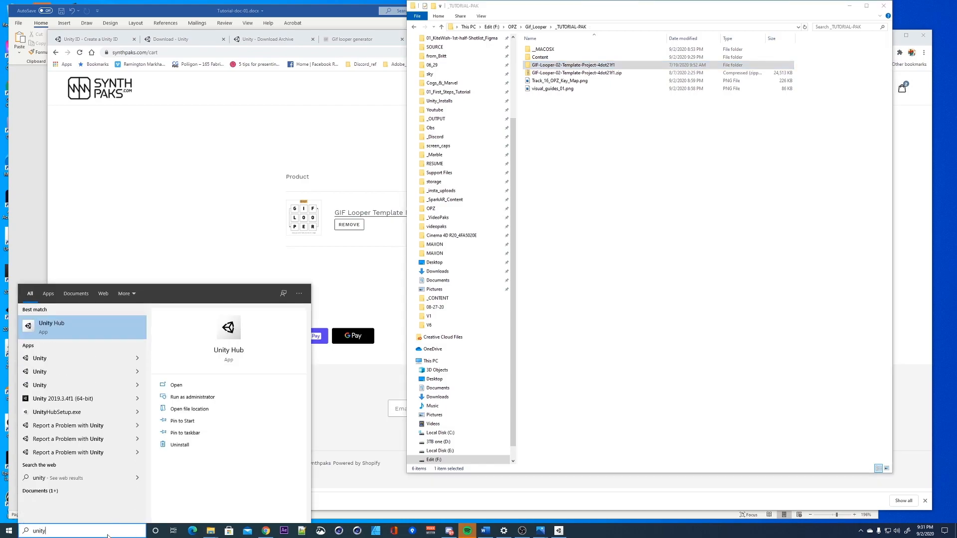
left_click(75, 327)
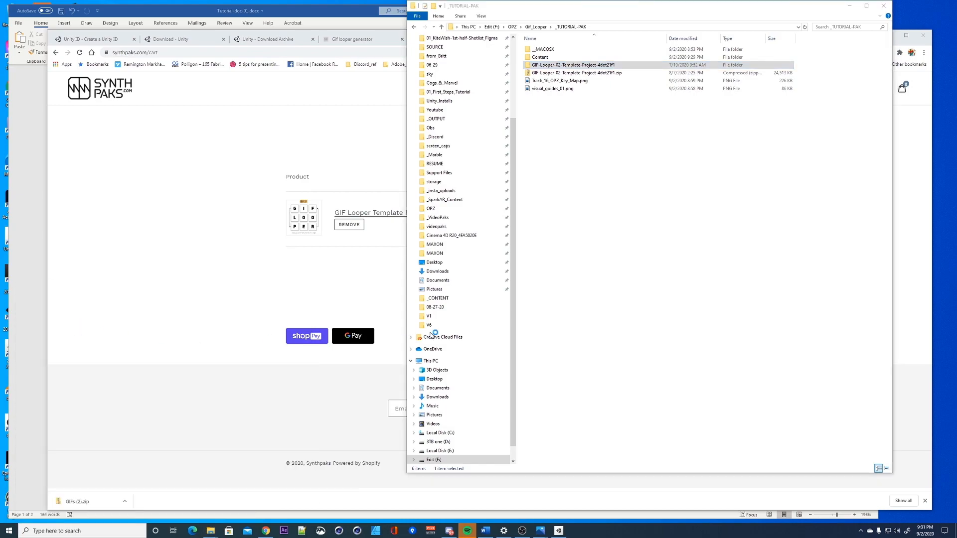
left_click(258, 228)
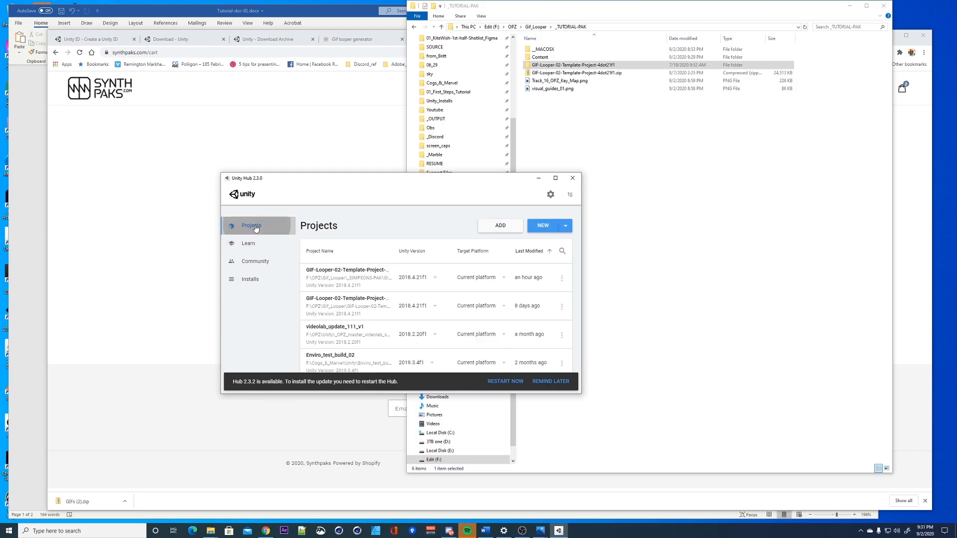
- Add the GIF-Looper-02-Template-Project-4dot21f1 folder from Gif_Looper's _TUTORIAL-PAK to the Unity Hub projects
left_click(509, 230)
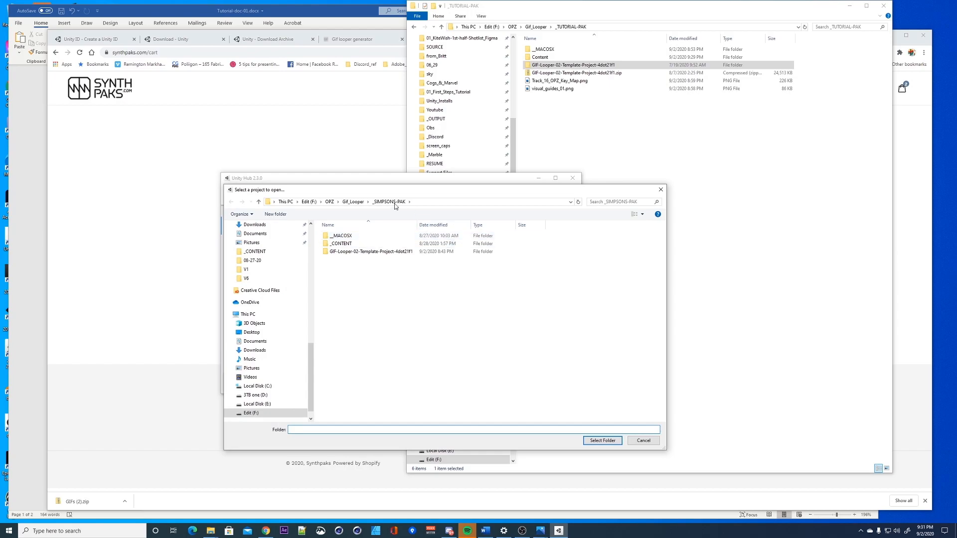
left_click(353, 204)
double_click(342, 252)
left_click(340, 253)
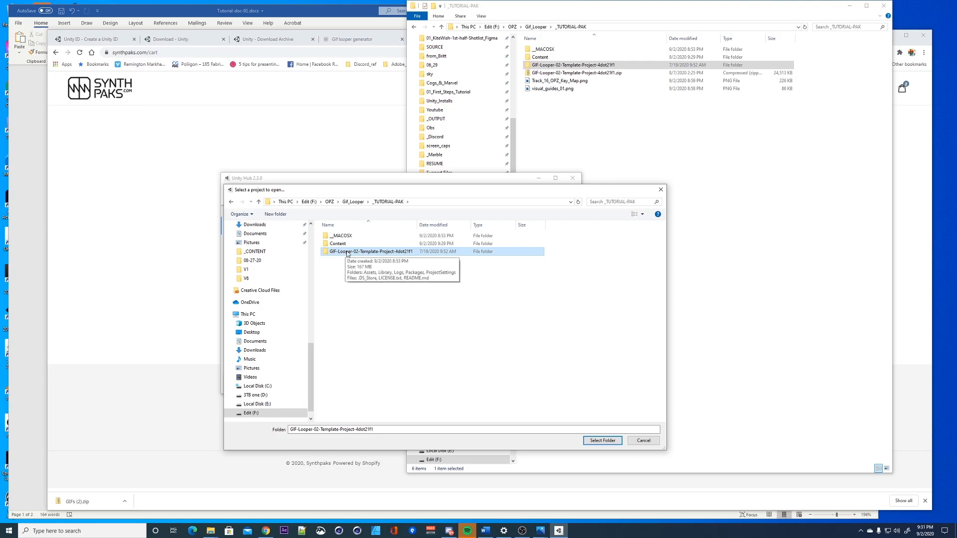
left_click(338, 243)
left_click(343, 254)
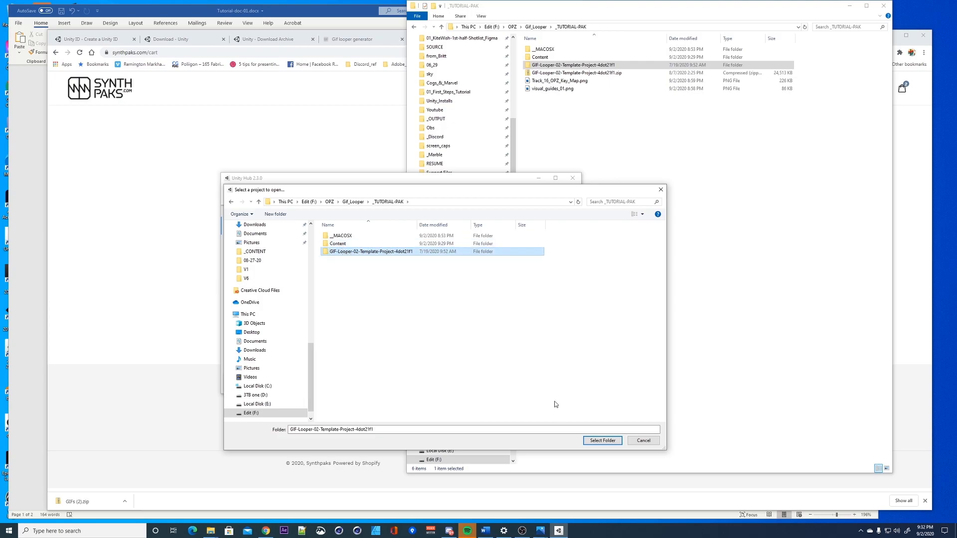
left_click(601, 441)
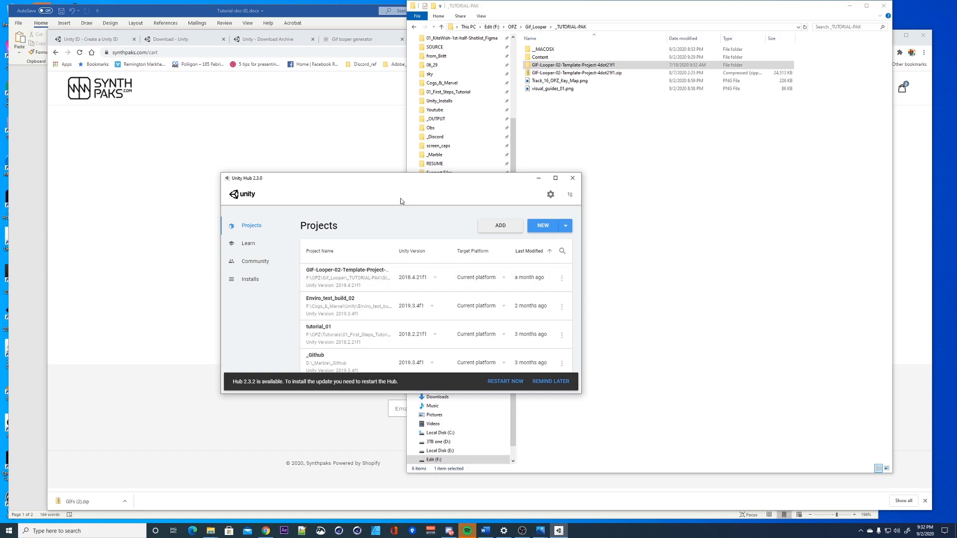
- Check the installed Unity versions in the Hub and open the GIF-Looper-02 template project in the 2018.4.21f1 editor
left_click(250, 279)
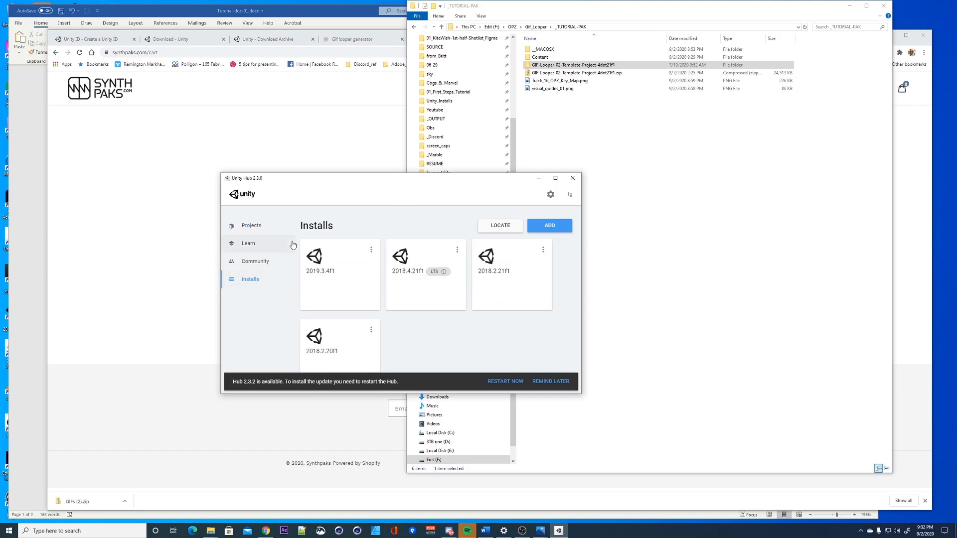
left_click(267, 231)
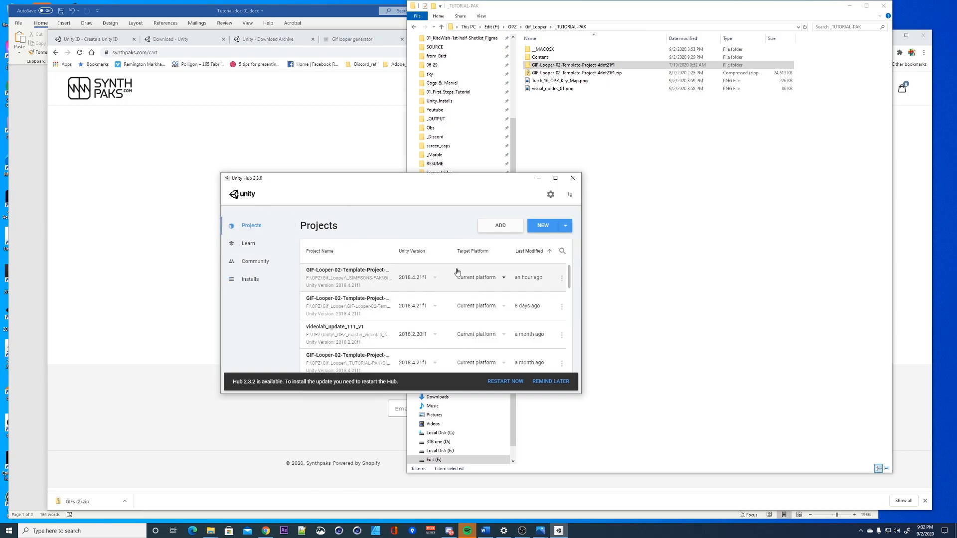
left_click(379, 281)
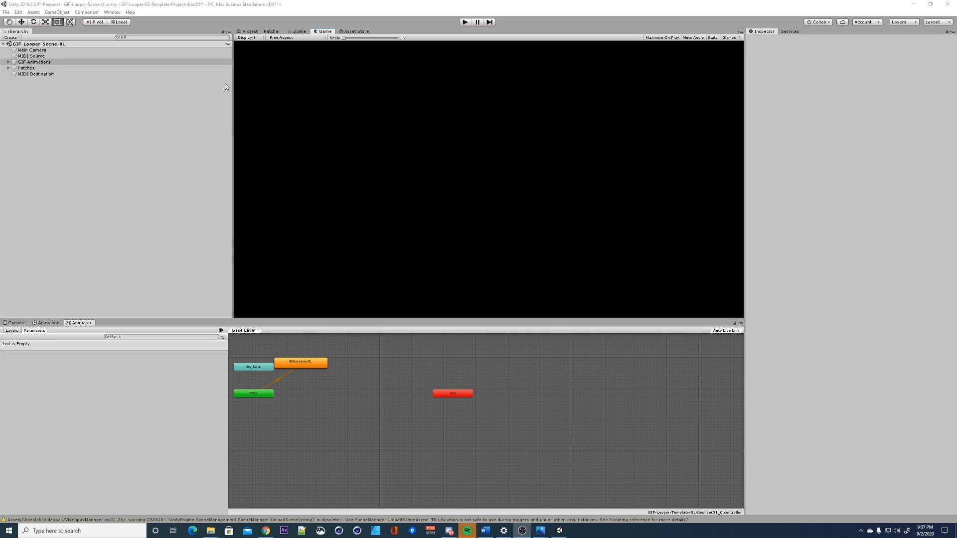
- Switch the Unity editor to the Default layout, show the project assets as a list and enlarge the asset area
left_click(129, 13)
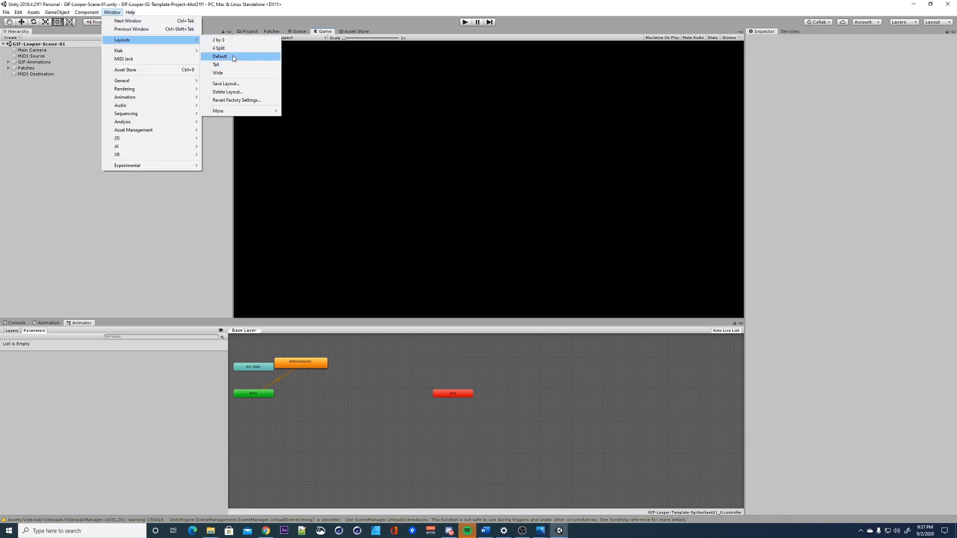
left_click(234, 59)
left_click(500, 7)
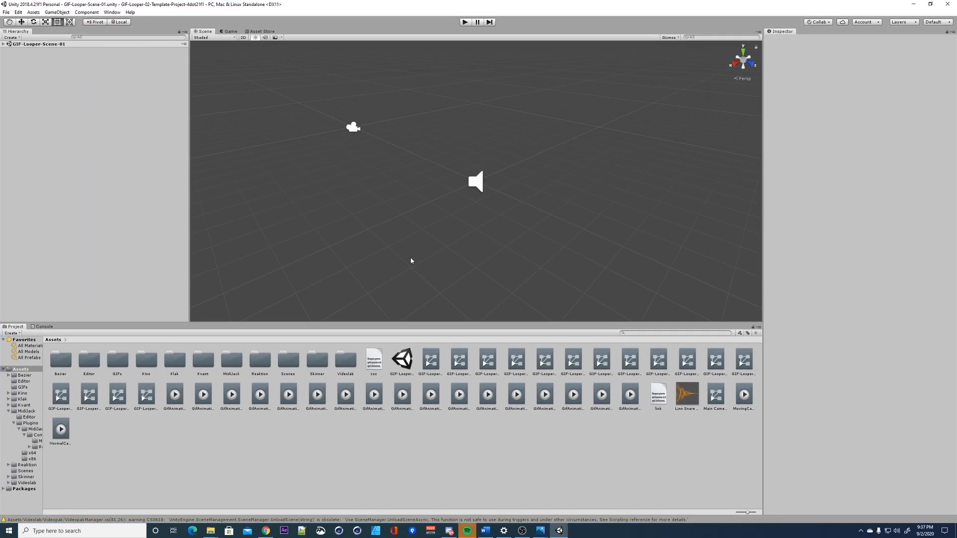
left_click_drag(747, 513, 728, 513)
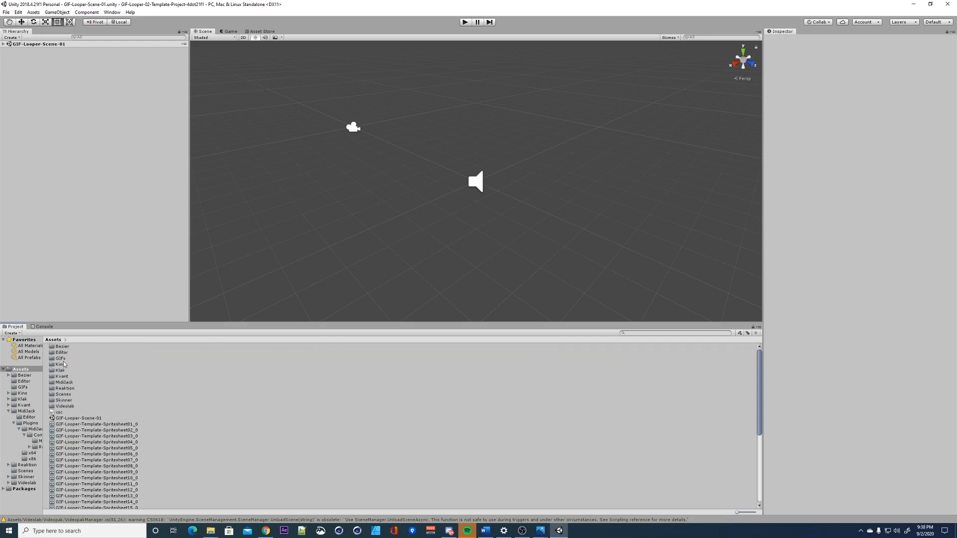
left_click_drag(89, 322, 89, 298)
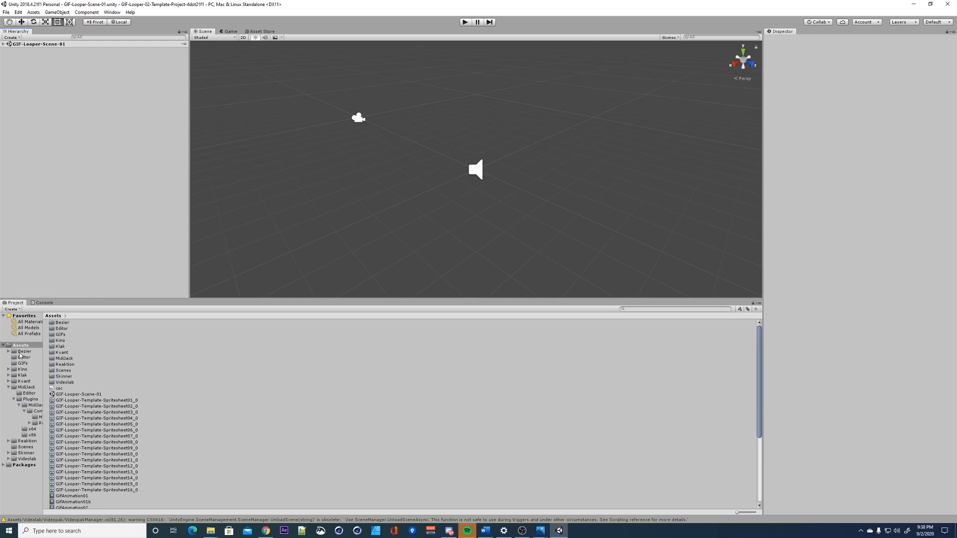
- Assign the GIF-Looper-Scene-01 asset to a new AssetBundle named Test01
left_click(77, 395)
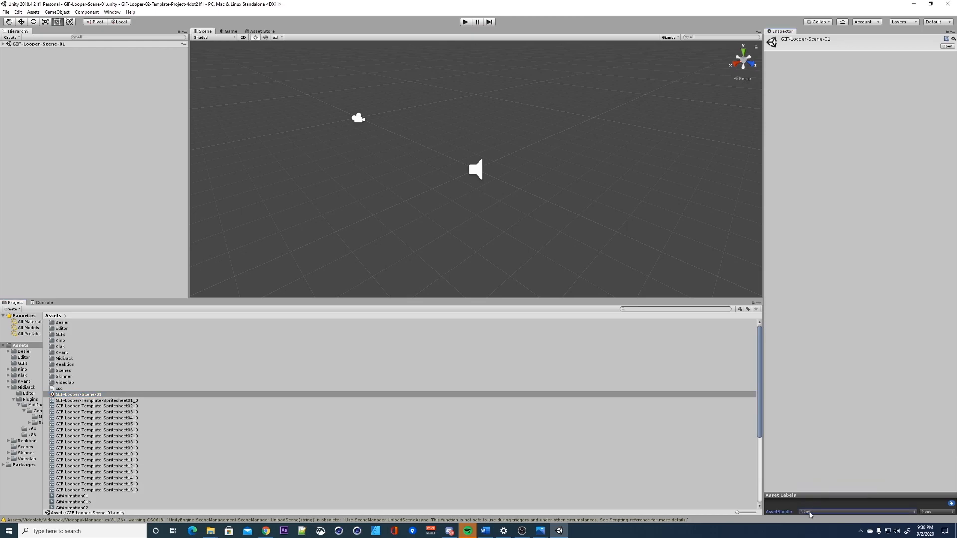
left_click(809, 512)
type("Test01")
key("Return")
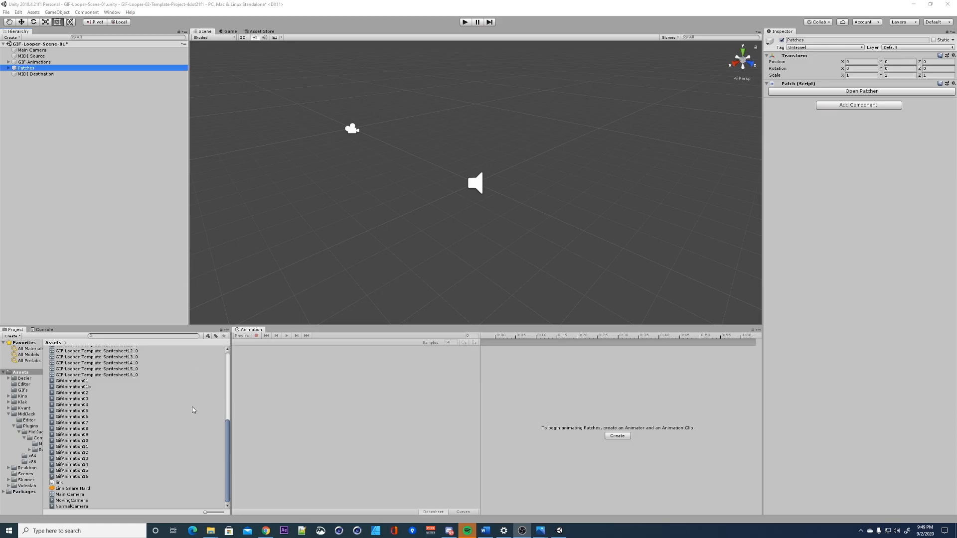
- Play the scene to preview the new GIF loop and select the GifAnimation02 clip in Assets for editing
mouse_move(226, 434)
left_mouse_down()
mouse_move(232, 381)
mouse_move(220, 428)
mouse_move(225, 418)
left_mouse_up()
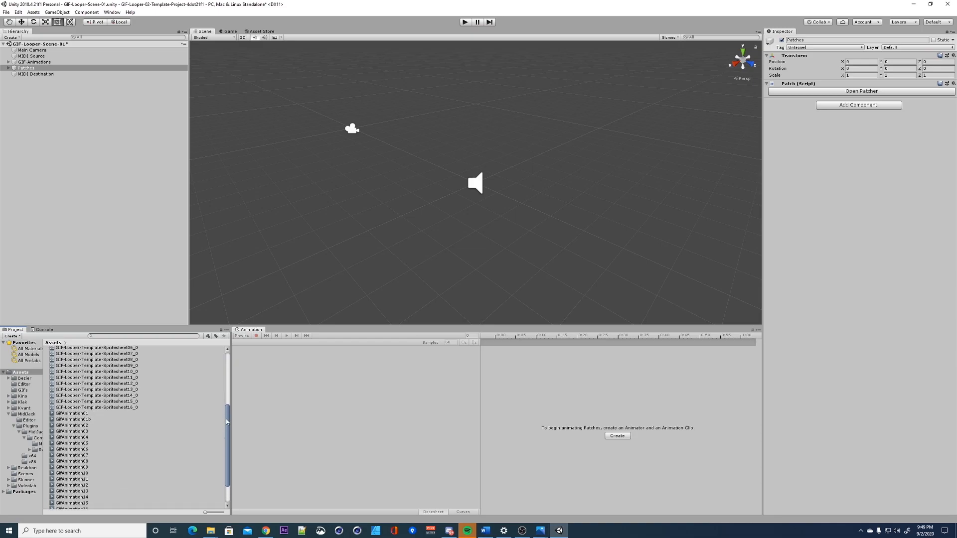
left_click(464, 22)
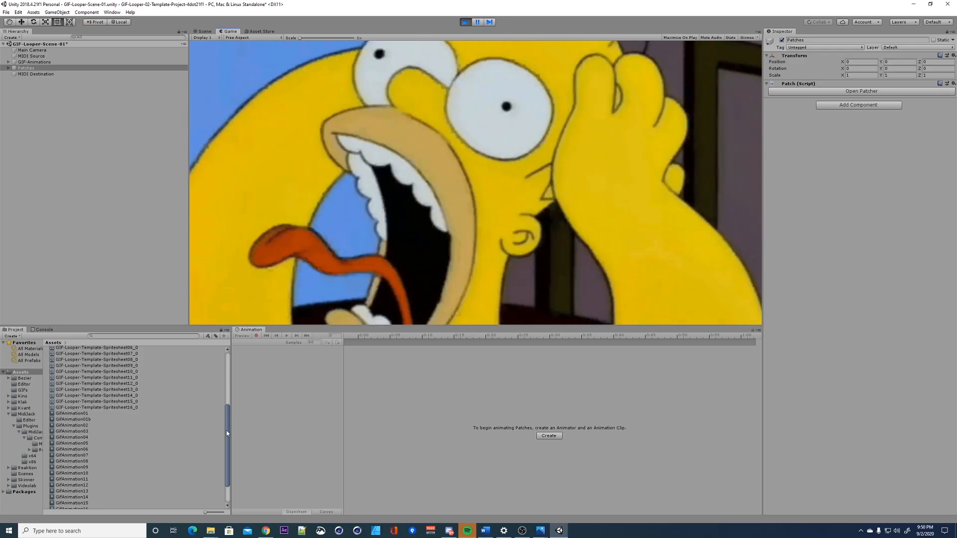
left_click_drag(227, 432, 228, 375)
left_click(28, 378)
left_click(21, 372)
left_click_drag(225, 391, 229, 441)
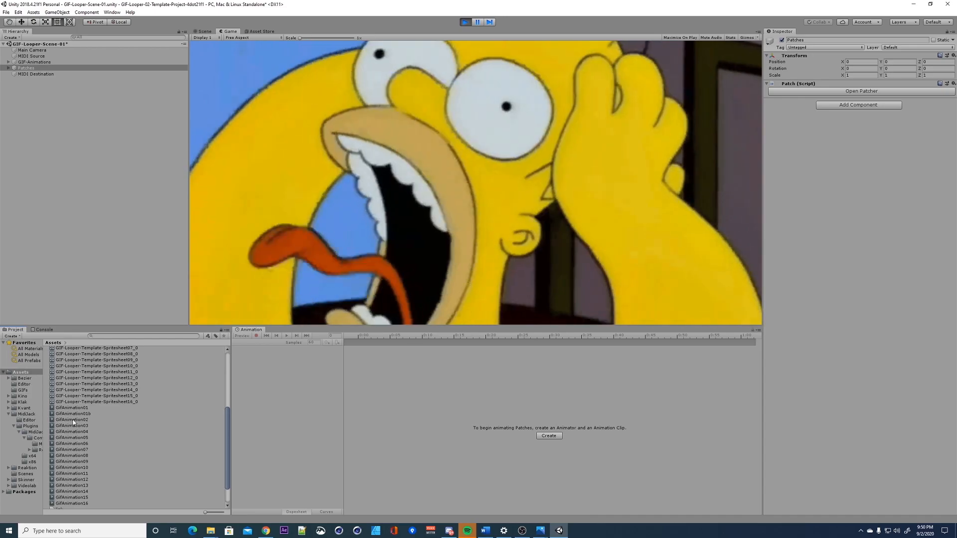
left_click(70, 420)
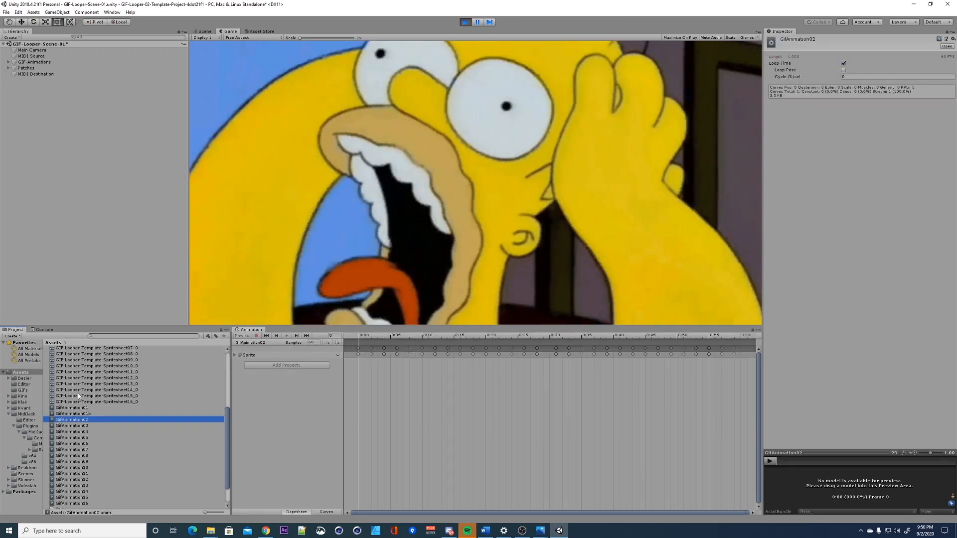
- Set the GifAnimation02 clip's sample rate to 30 in the Animation window
left_click(112, 13)
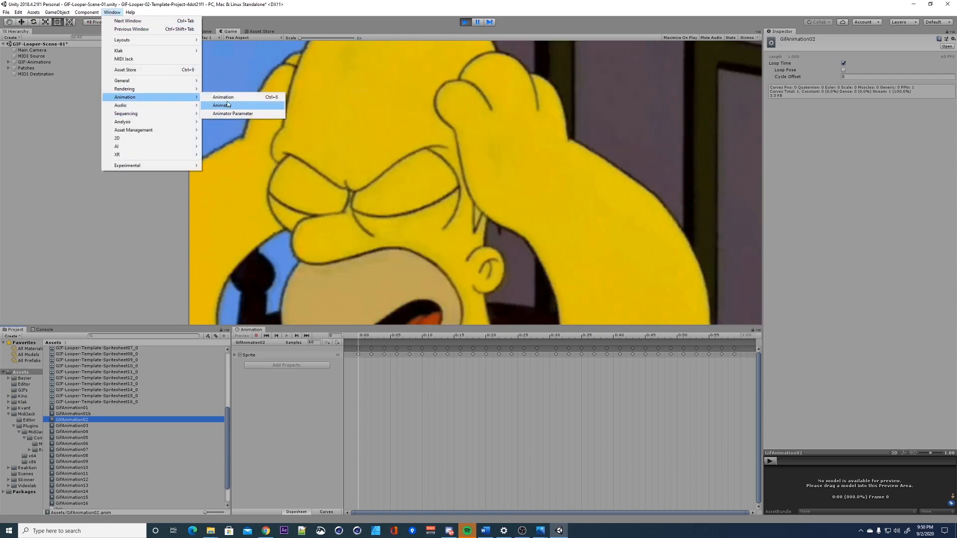
left_click(160, 341)
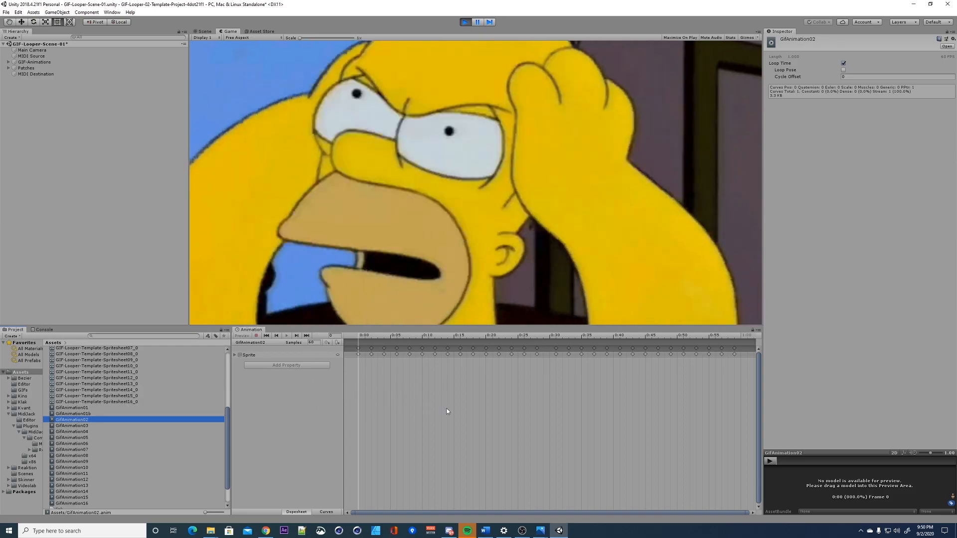
left_click(310, 343)
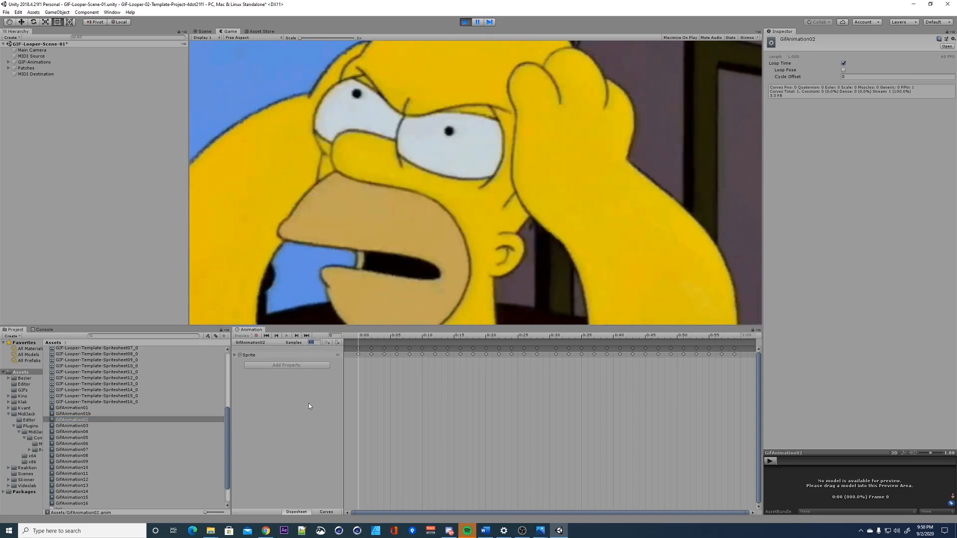
type("30")
key("Return")
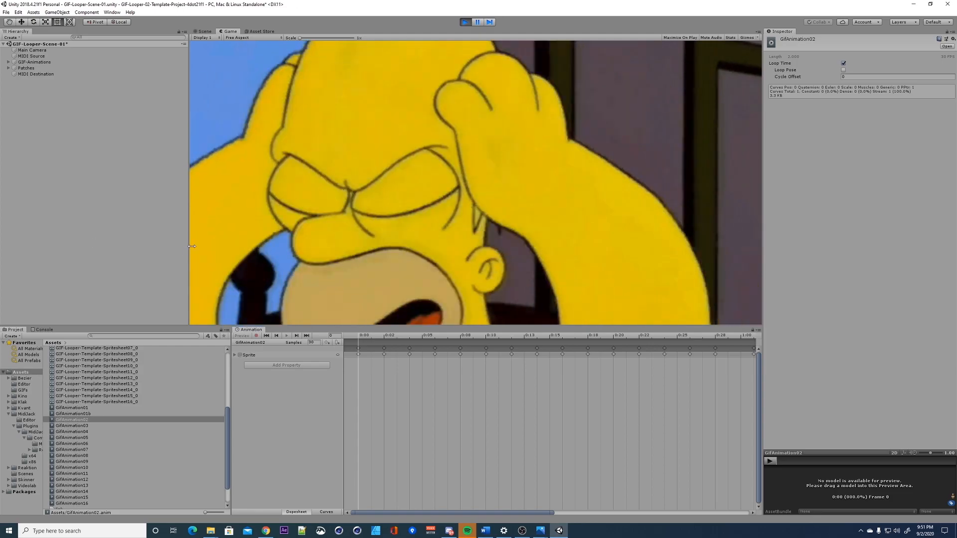
- Open the patcher of the Patches object and select the Videolab Input node feeding the Float Mix
left_click(26, 67)
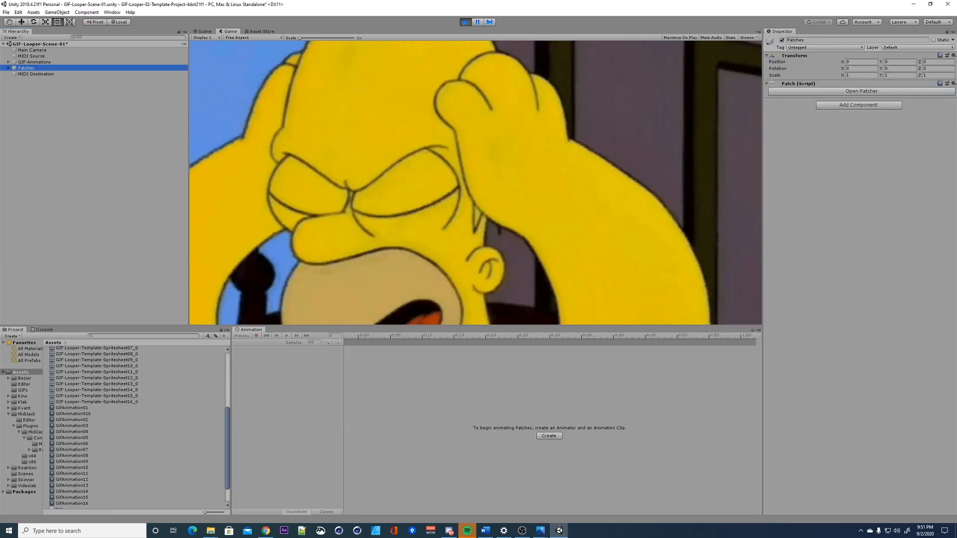
left_click(853, 91)
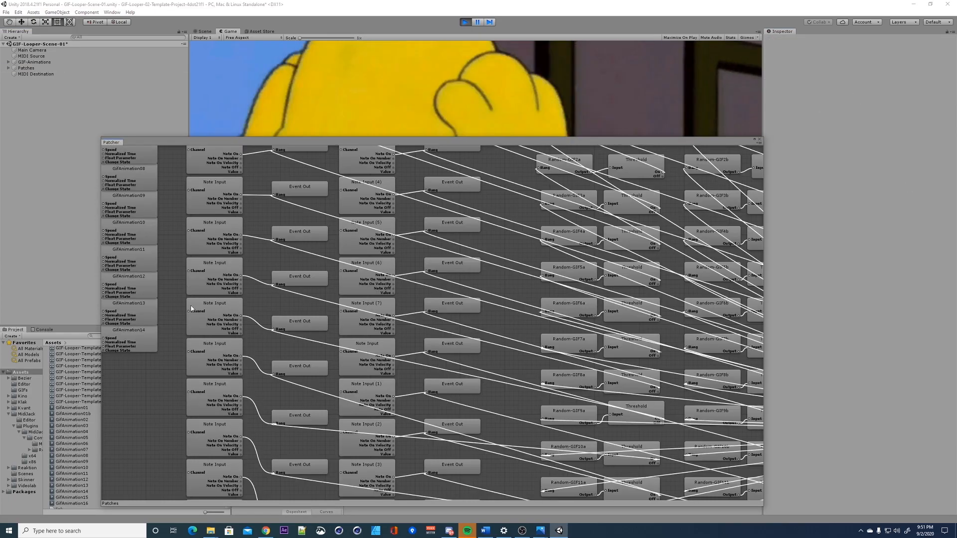
middle_click_drag(209, 391, 570, 415)
middle_click_drag(237, 348, 266, 475)
middle_click_drag(328, 304, 251, 359)
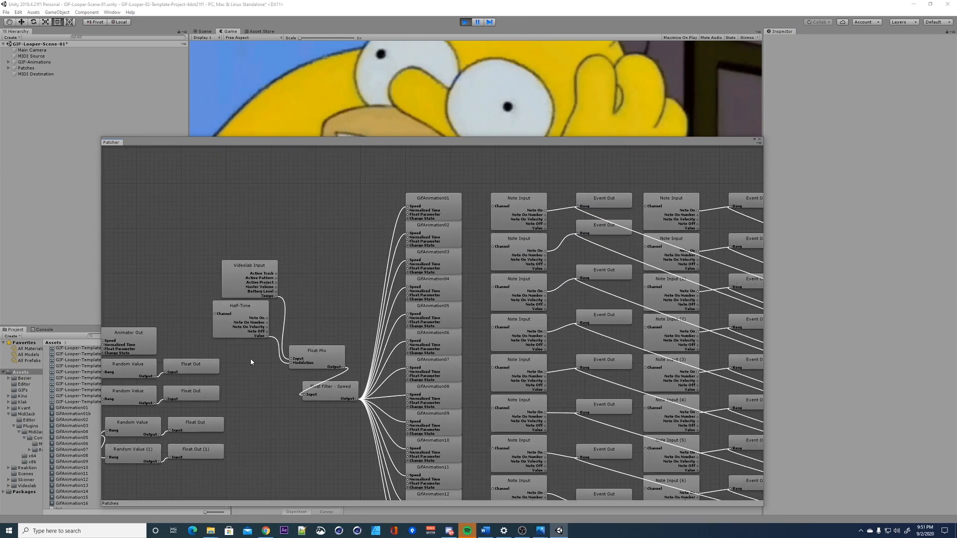
left_click(236, 265)
- Vary the Videolab Input's Debug Tempo and return it to 120, watch the loop's playback speed and close the patcher
left_click_drag(471, 142, 406, 113)
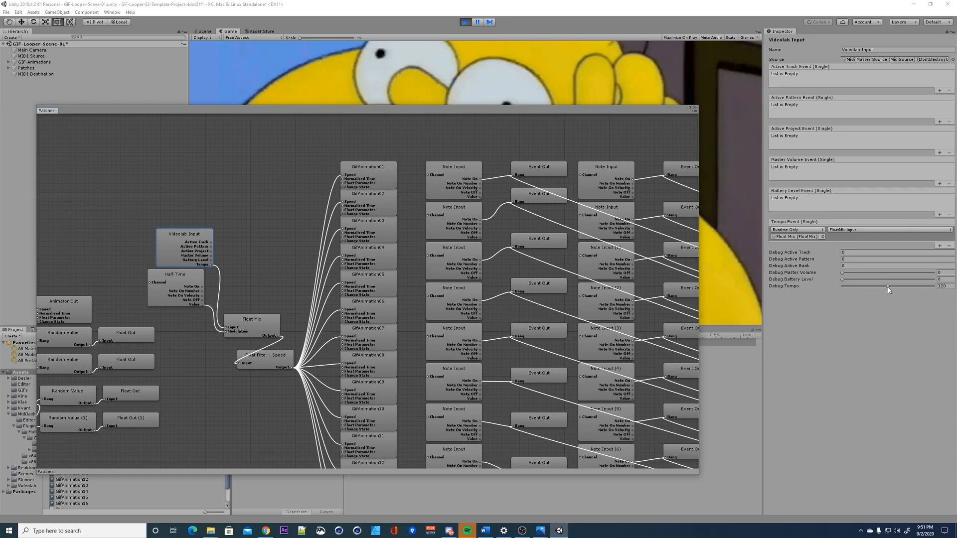
left_click_drag(888, 286, 882, 287)
left_click_drag(885, 286, 887, 287)
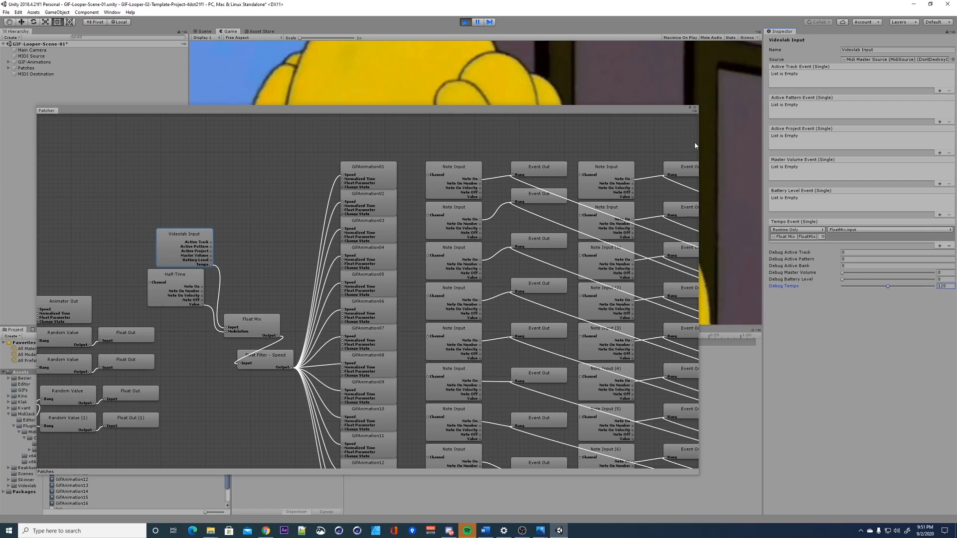
left_click_drag(636, 108, 714, 308)
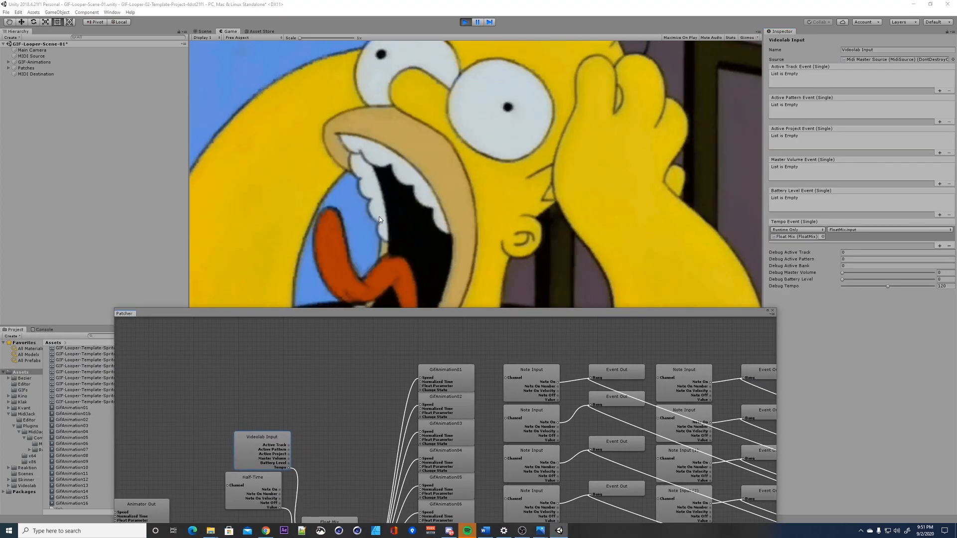
left_click_drag(472, 315, 426, 134)
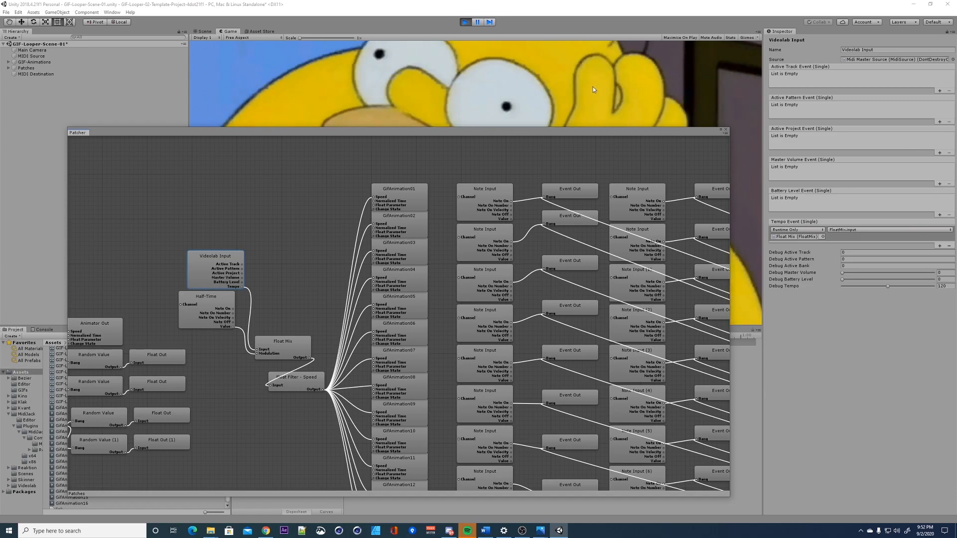
left_click_drag(467, 133, 457, 132)
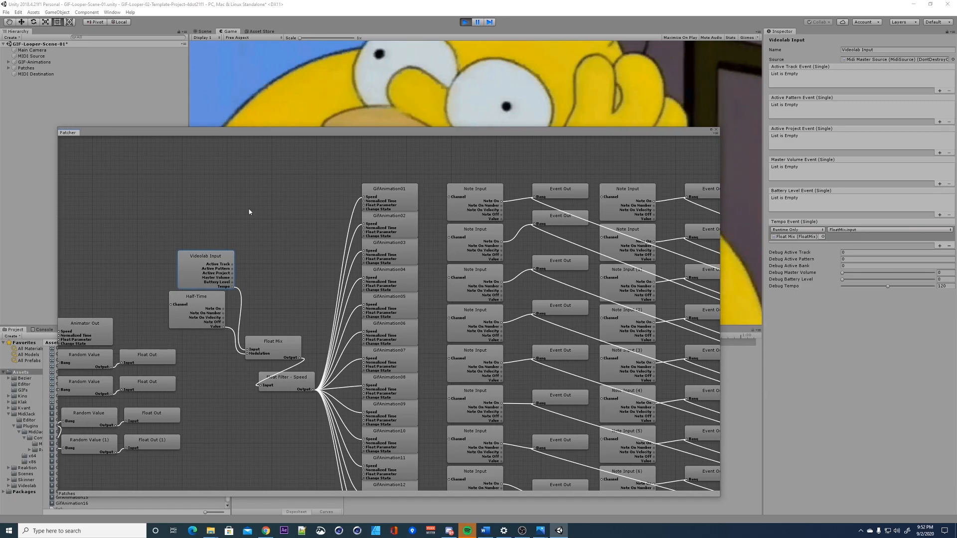
left_click(715, 130)
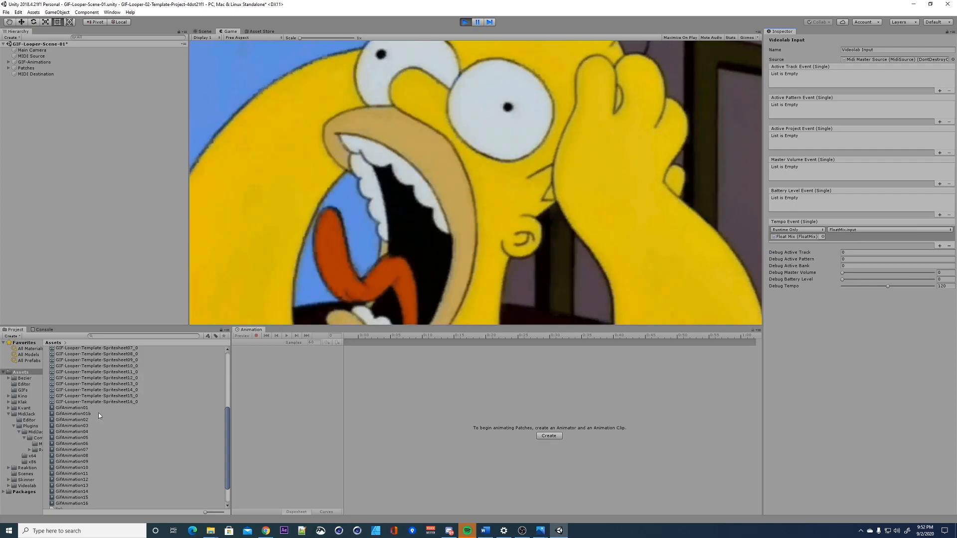
- Set the GifAnimation03 clip's sample rate to 30
left_click(99, 426)
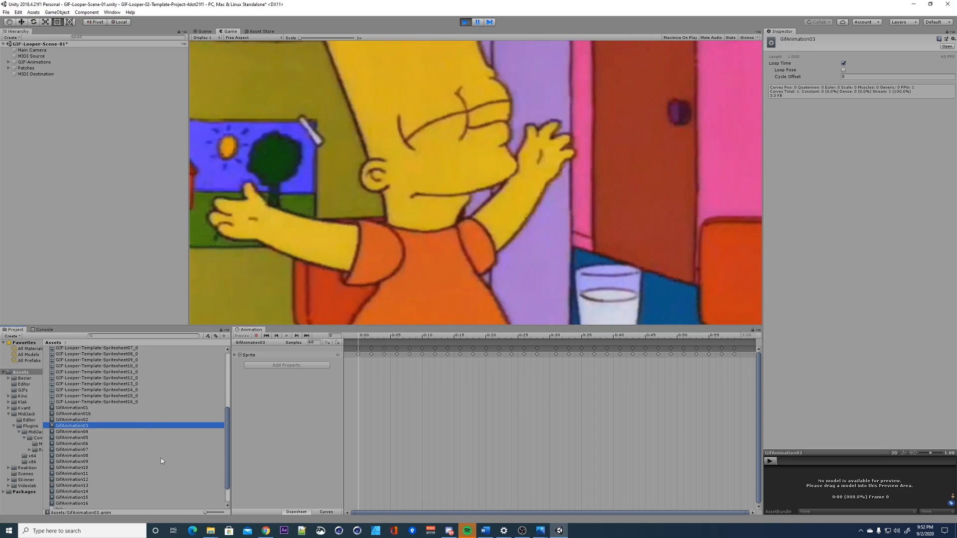
left_click(311, 343)
type("30")
key("Return")
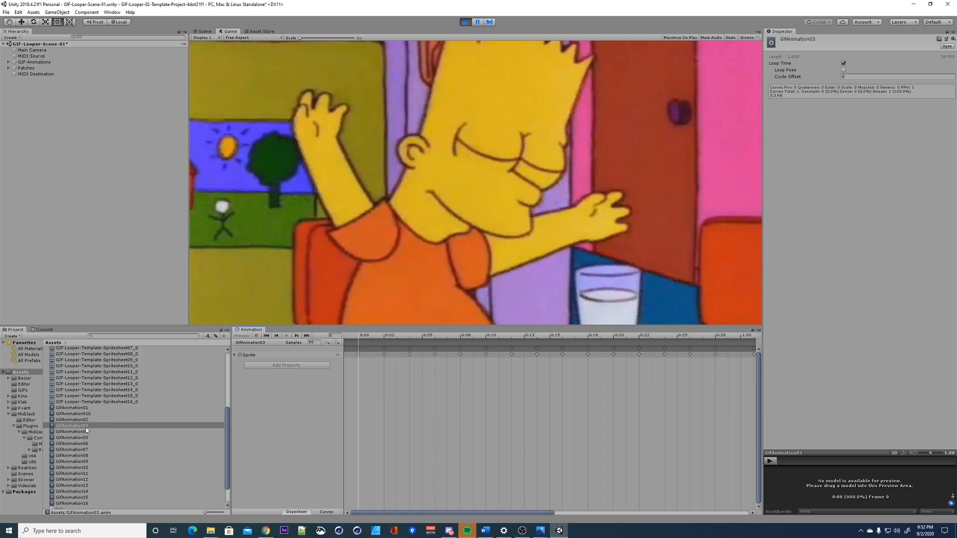
- Set the GifAnimation04 clip's sample rate to 30
left_click(164, 432)
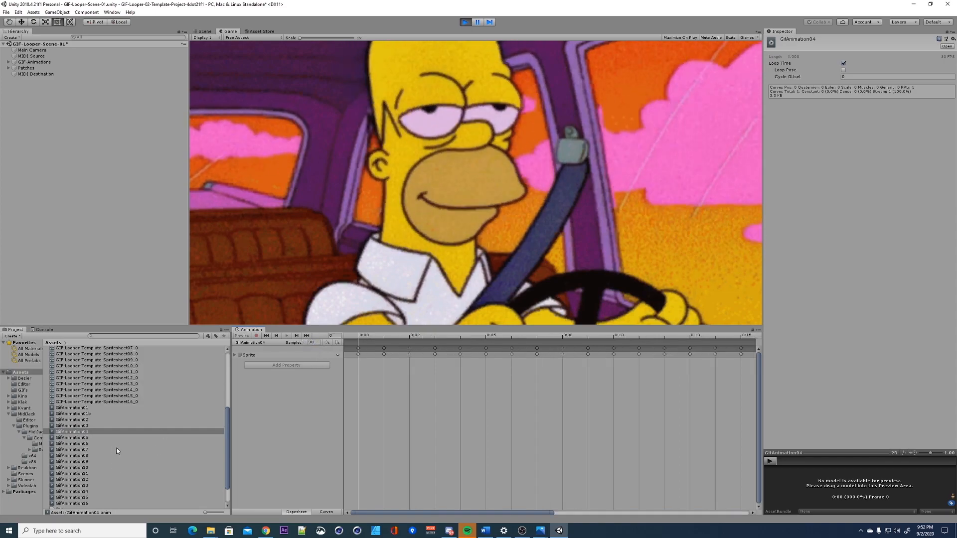
scroll(117, 451, "down", 2)
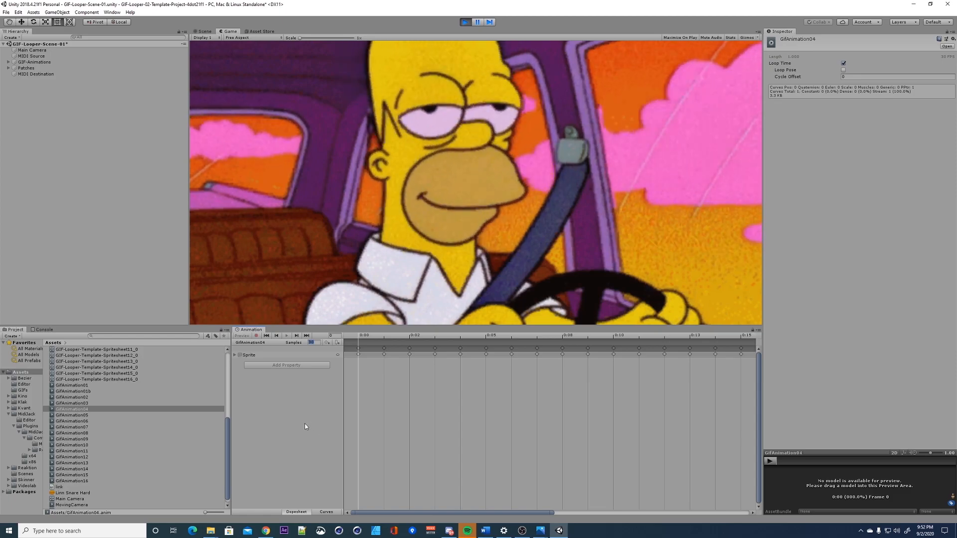
mouse_move(228, 440)
left_mouse_down()
mouse_move(229, 431)
mouse_move(228, 448)
left_mouse_up()
left_click(309, 343)
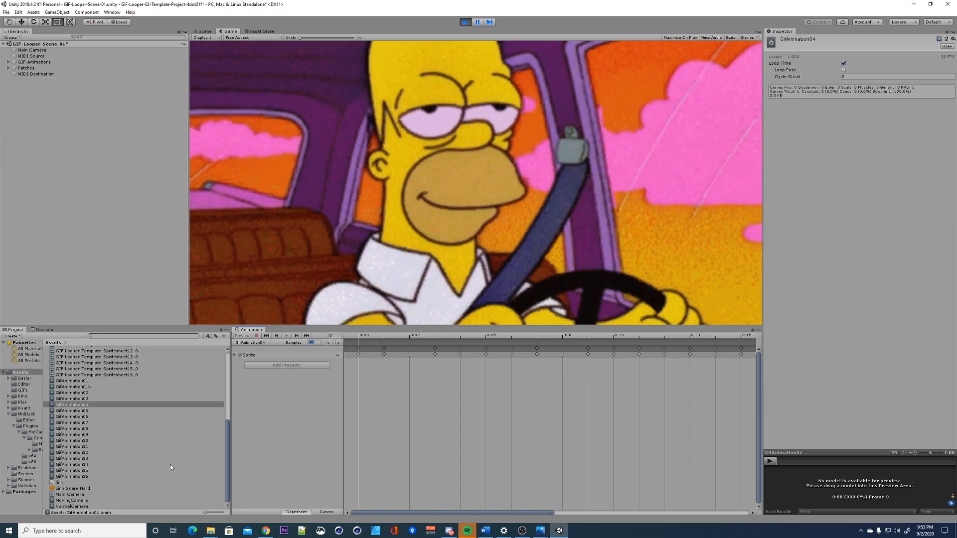
left_click_drag(227, 440, 219, 368)
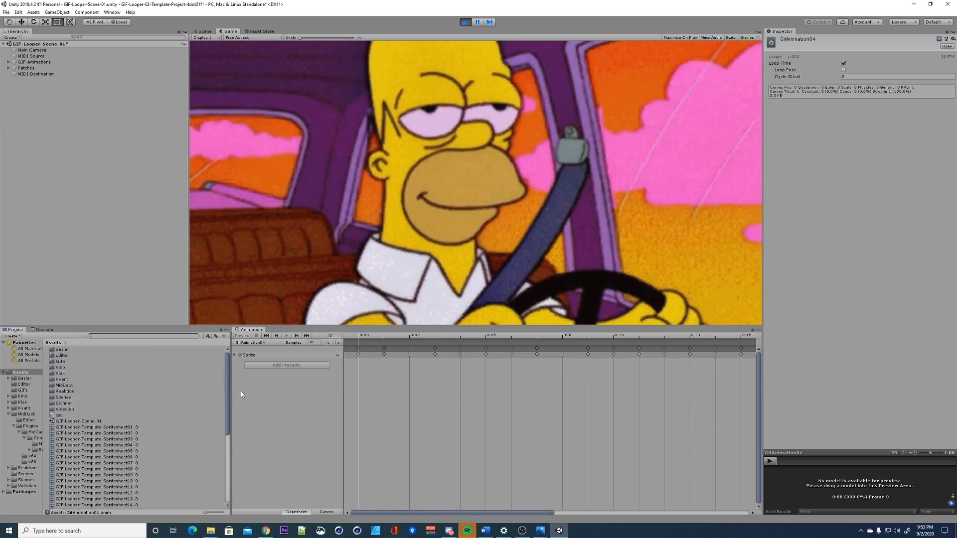
- Widen the Inspector for the Main Camera and add the Ramp script component after its existing effects
left_click(32, 51)
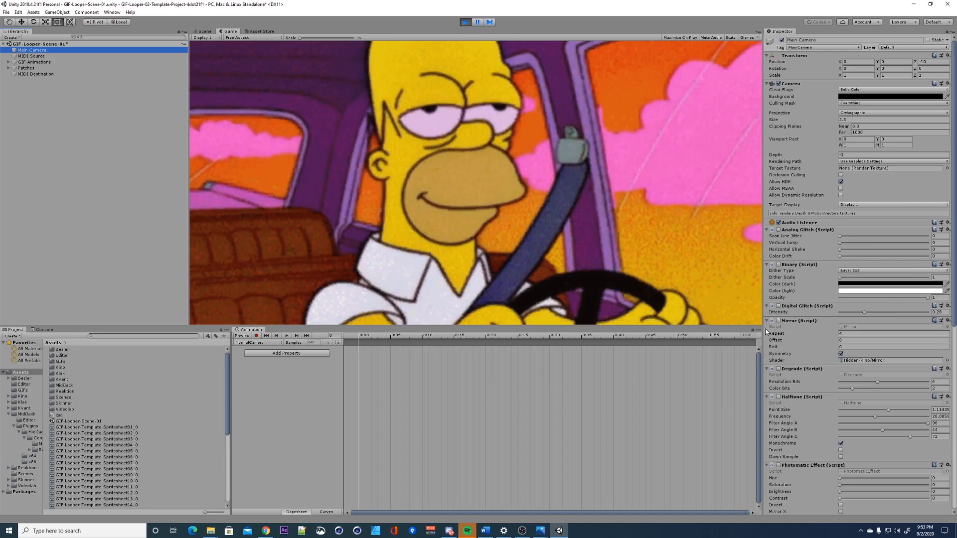
left_click_drag(762, 329, 624, 329)
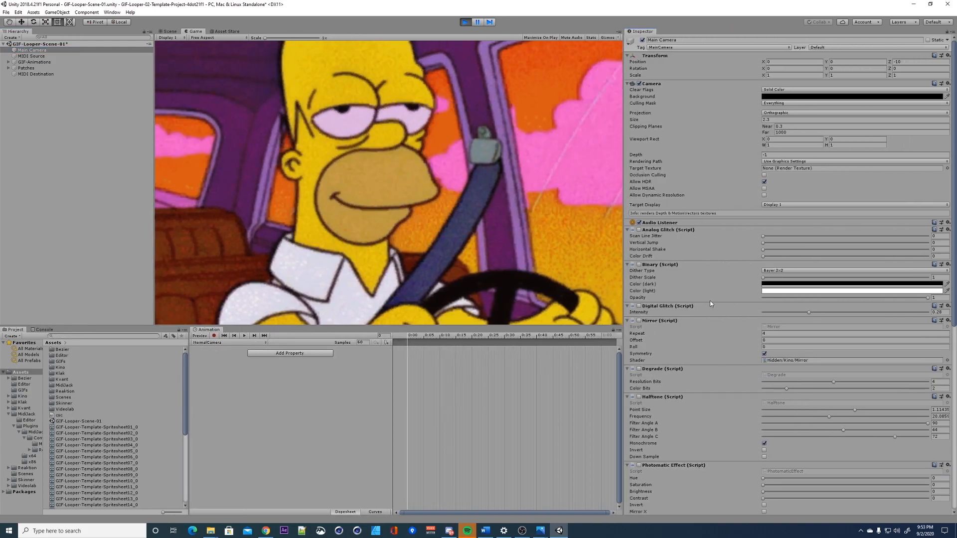
scroll(714, 407, "down", 6)
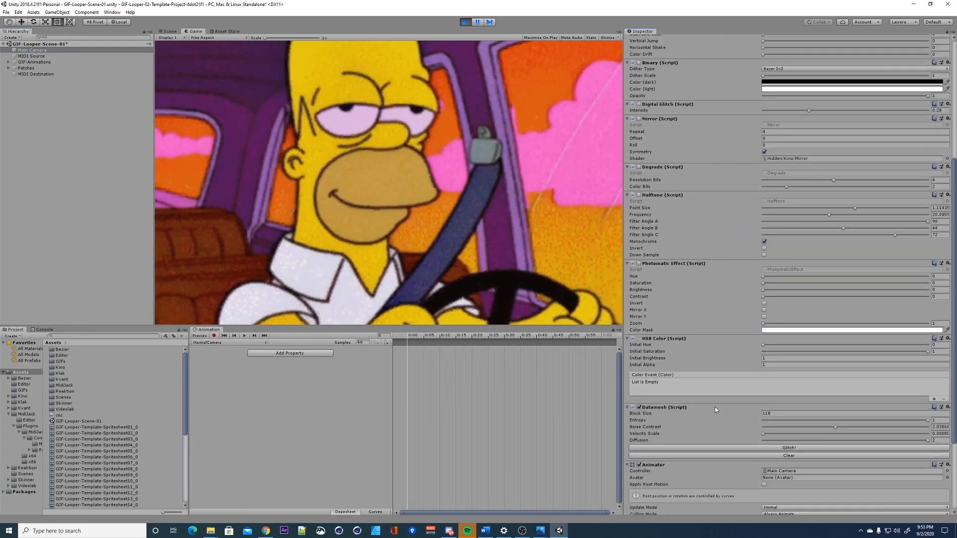
scroll(714, 407, "down", 1)
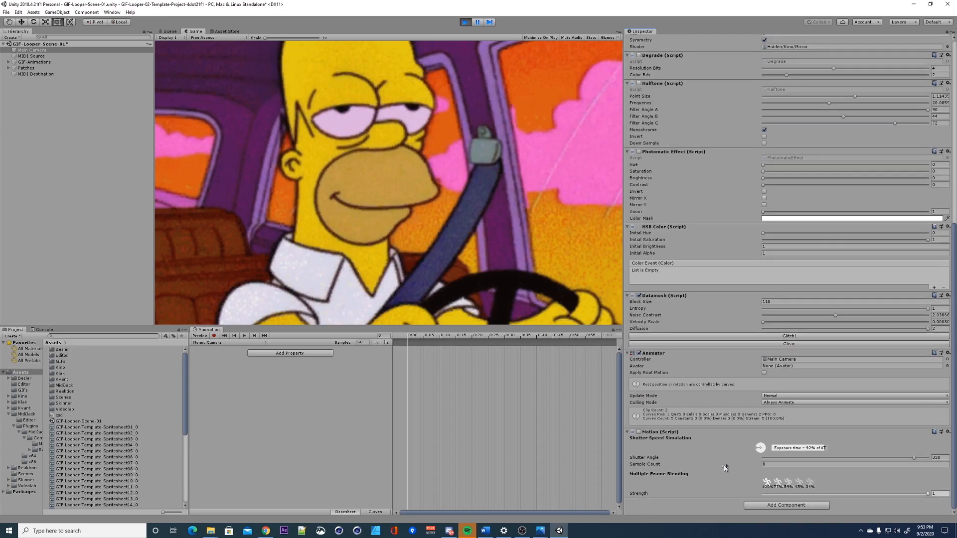
left_click(771, 507)
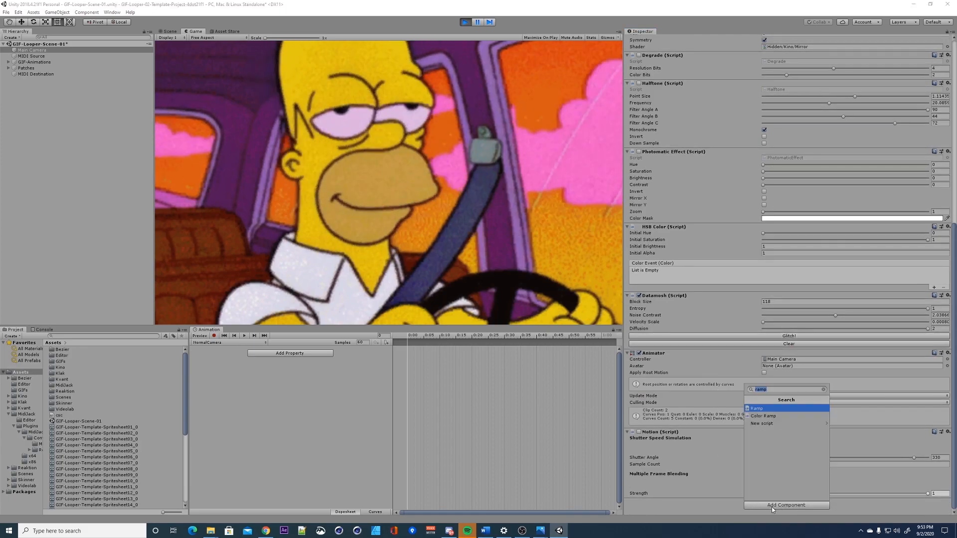
left_click(762, 409)
scroll(717, 449, "down", 2)
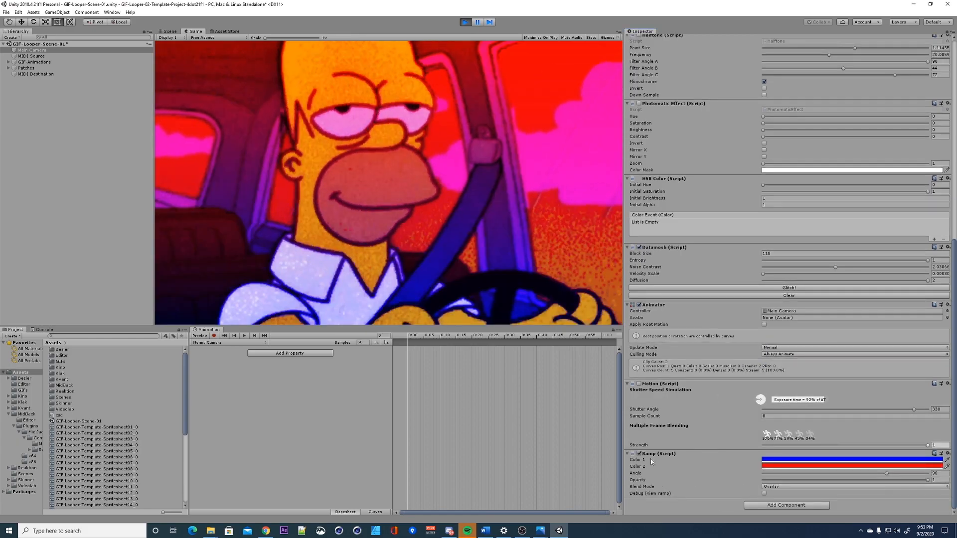
- Toggle the Main Camera's Ramp component on and off to preview the effect, leaving it disabled
left_click(639, 453)
left_click(639, 453)
left_click(639, 454)
left_click(639, 454)
left_click(639, 454)
left_click(639, 453)
left_click(639, 453)
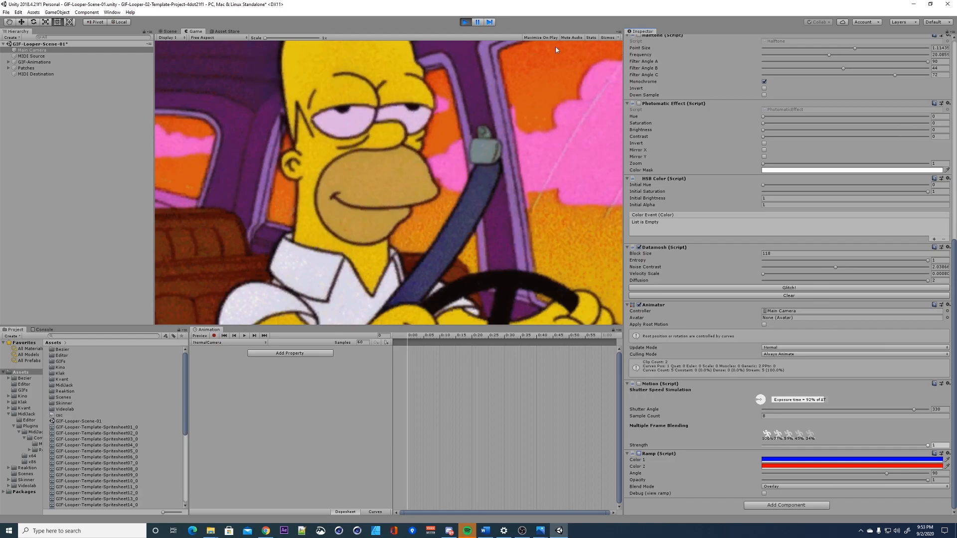
- Open the patcher of the Patches object and inspect the Note Input nodes that trigger the camera effects
left_click(26, 68)
left_click(770, 92)
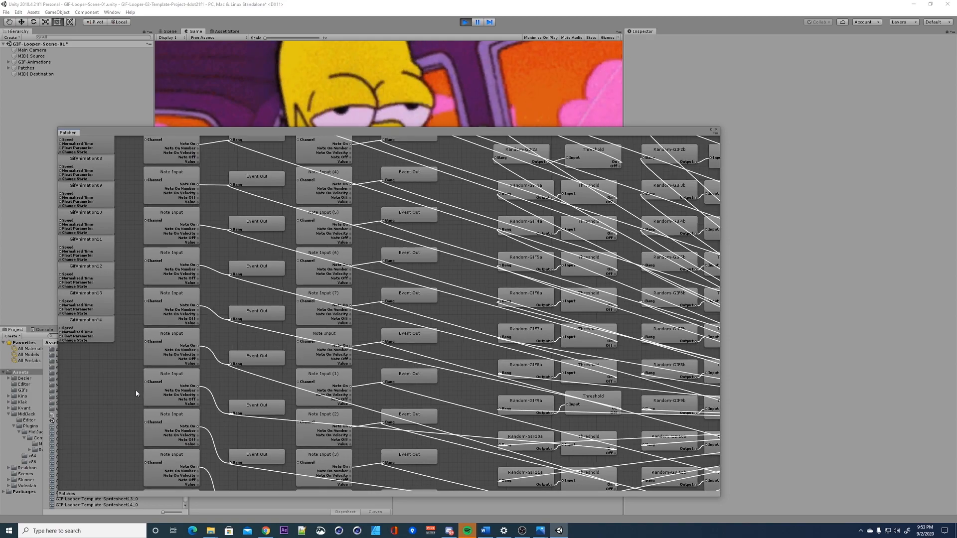
middle_click_drag(121, 394, 590, 372)
middle_click_drag(268, 269, 435, 347)
left_click(251, 205)
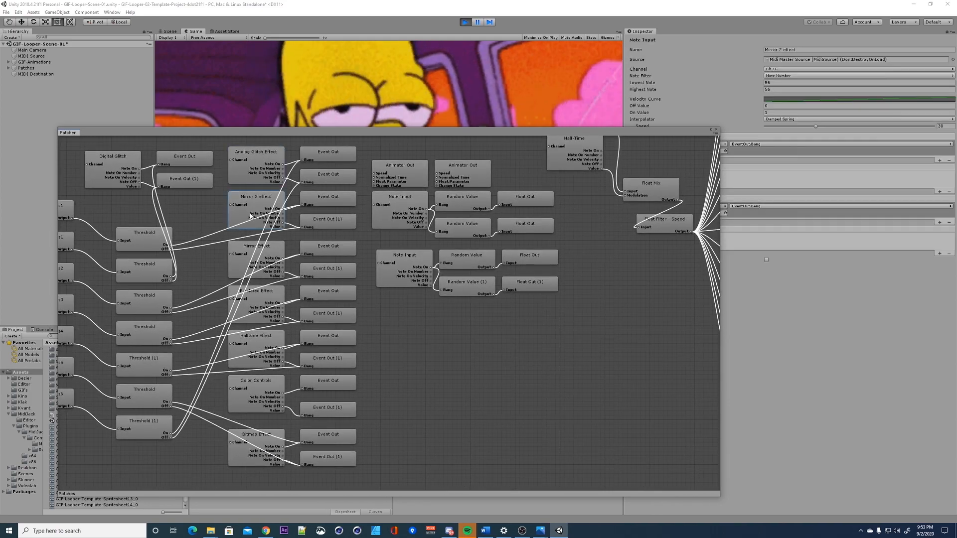
left_click(252, 254)
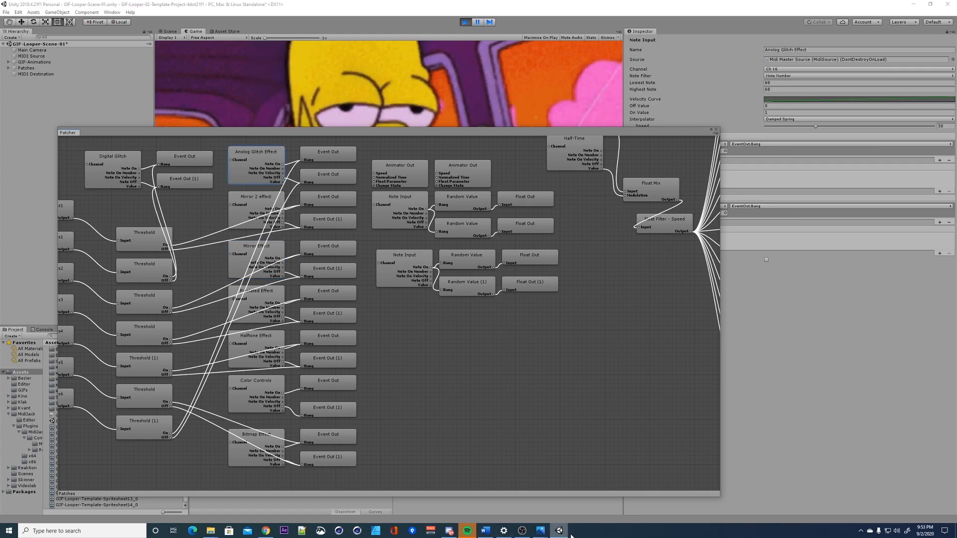
- Switch to Photos to consult the Track 16 OP-Z key map, and compare the effect nodes' note numbers back in Unity
mouse_move(540, 534)
left_click(568, 502)
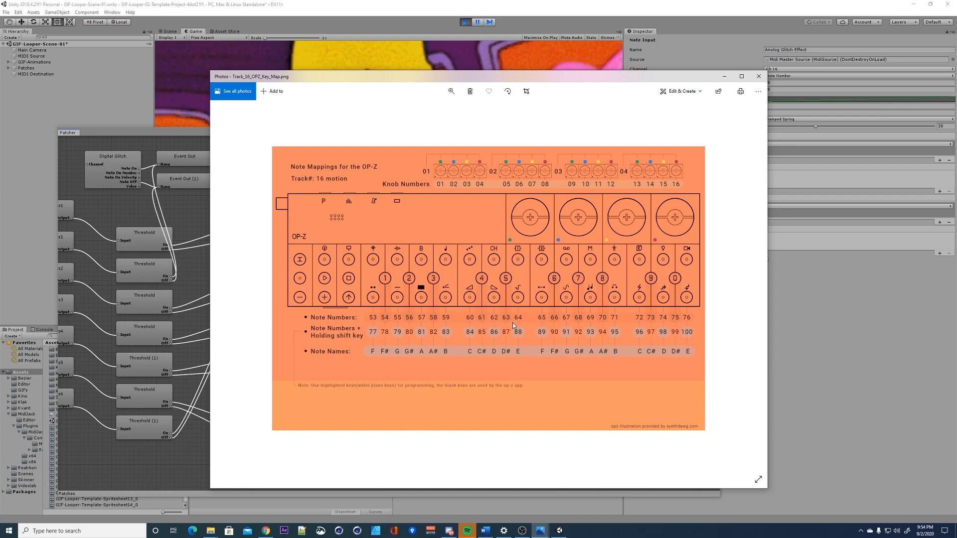
left_click(724, 76)
left_click(256, 195)
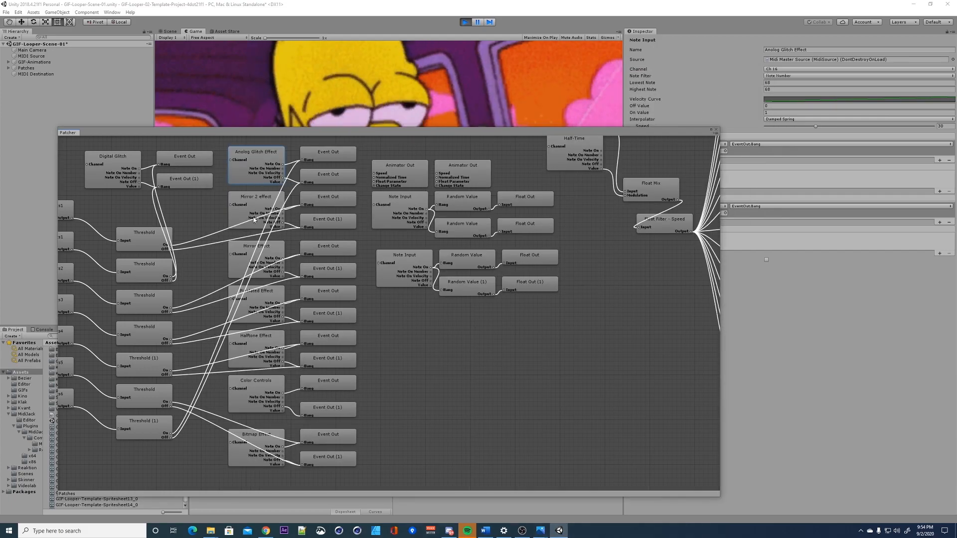
left_click(255, 245)
left_click(269, 345)
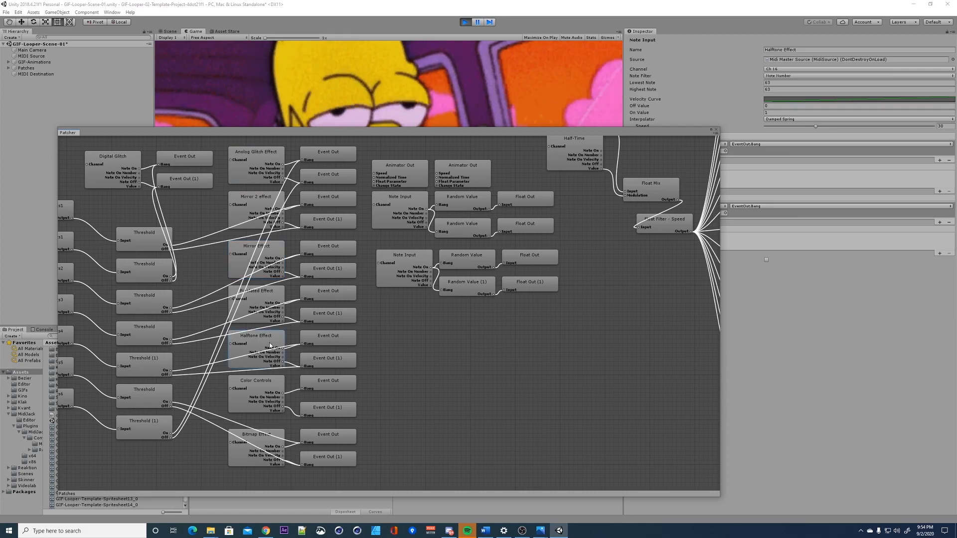
- Inspect the Halftone Effect's Event Out and Event Out (1) nodes, including the Ramp enabled option among the event functions
left_click_drag(267, 128, 605, 138)
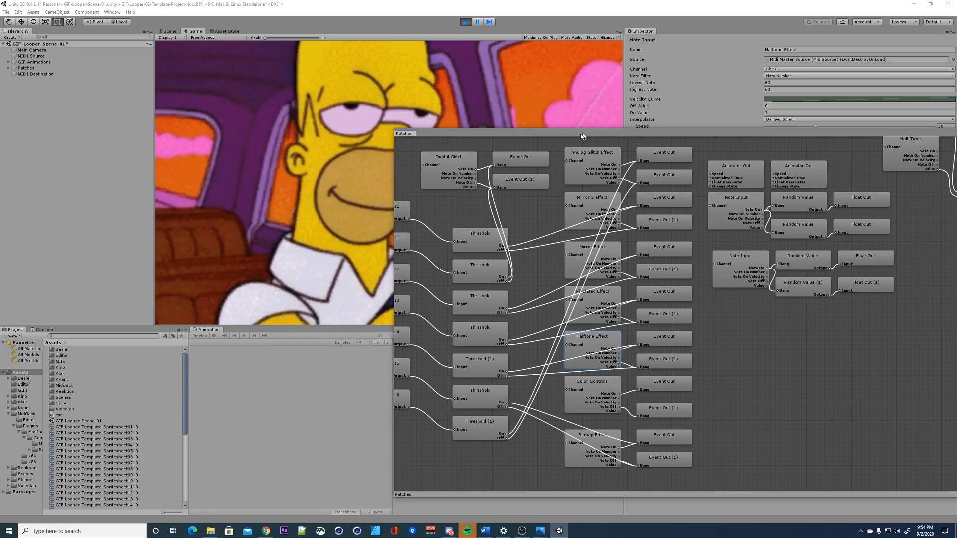
left_click_drag(584, 135, 301, 113)
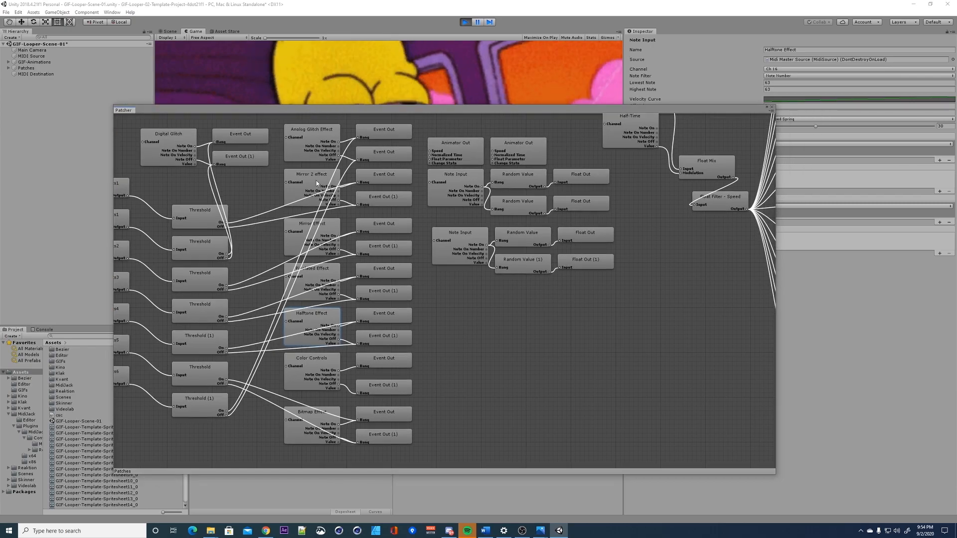
left_click(384, 315)
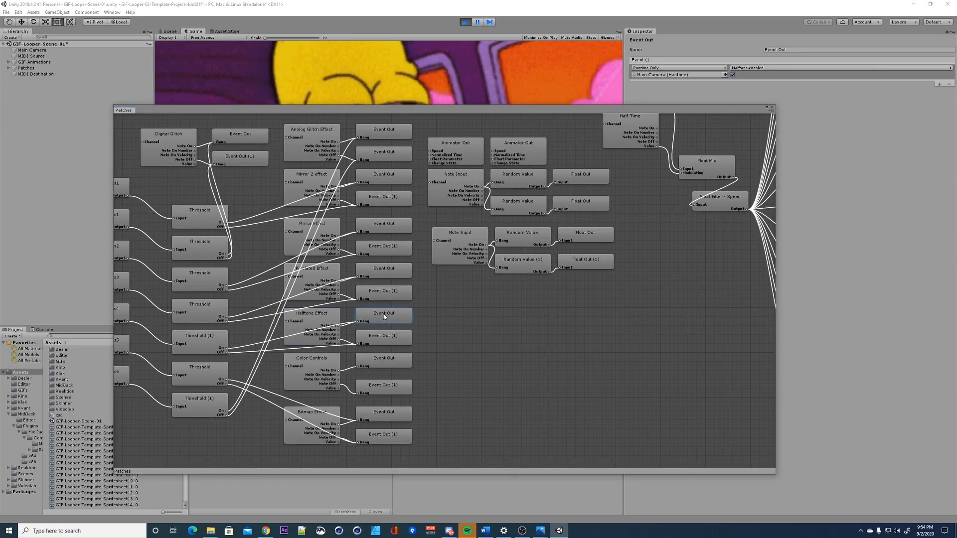
left_click(745, 69)
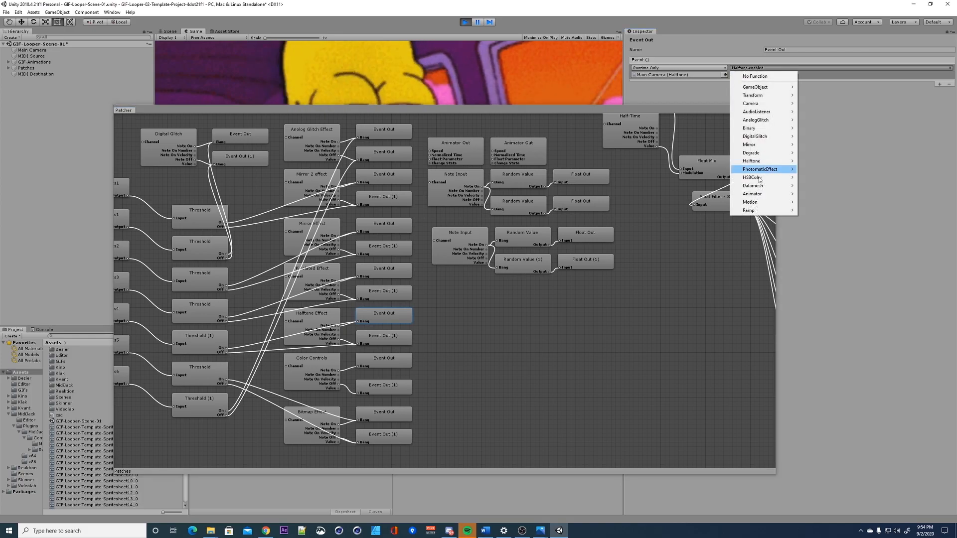
mouse_move(754, 213)
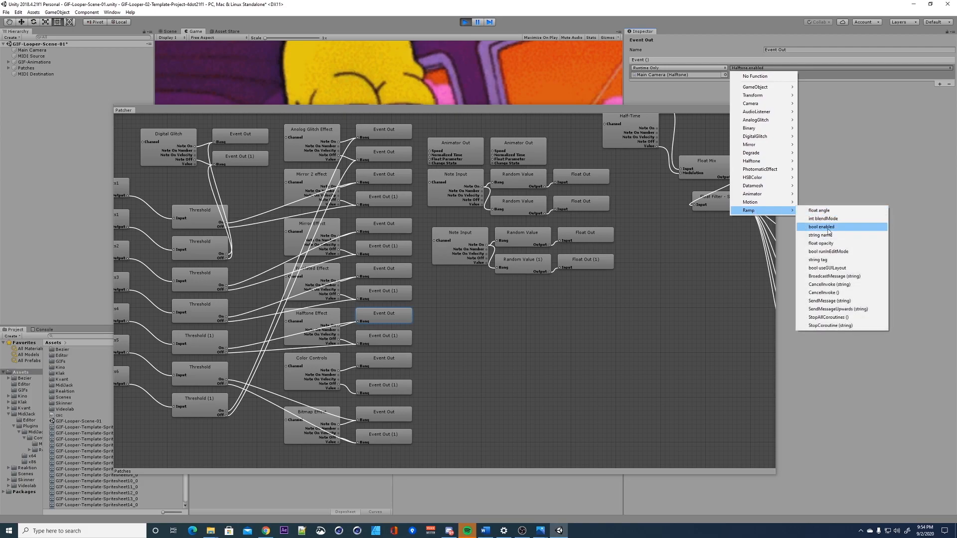
left_click(857, 132)
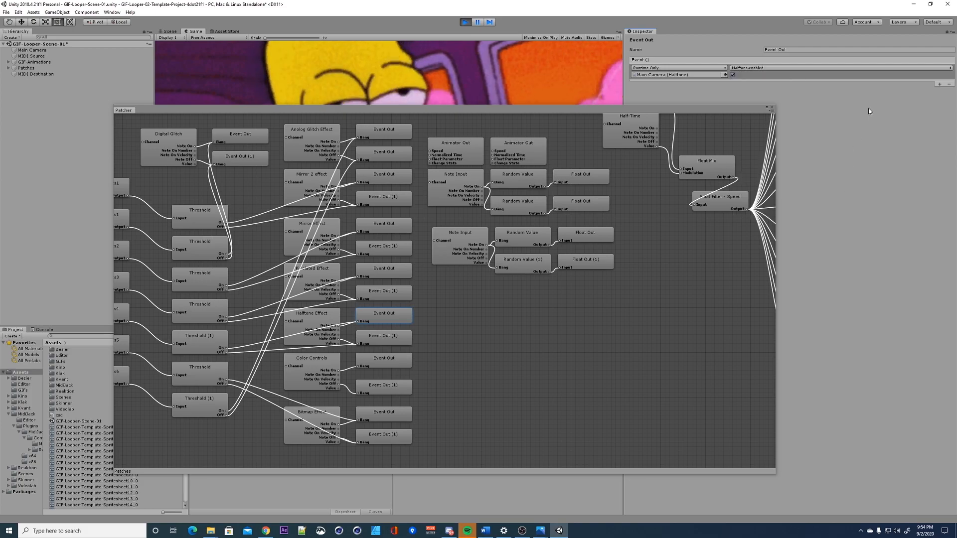
left_click(396, 337)
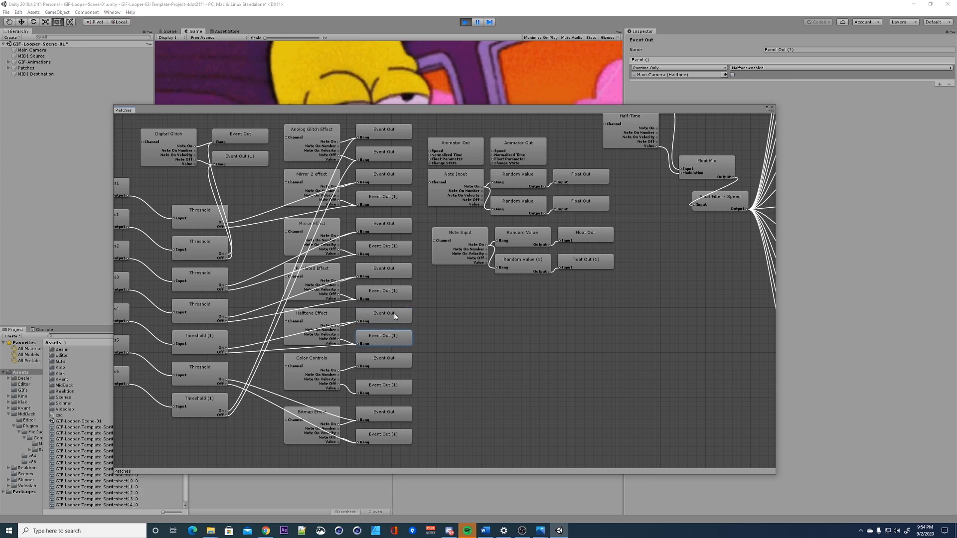
- Inspect the Halftone Effect's Event Out node and close the patcher
left_click(391, 313)
left_click_drag(313, 113, 344, 154)
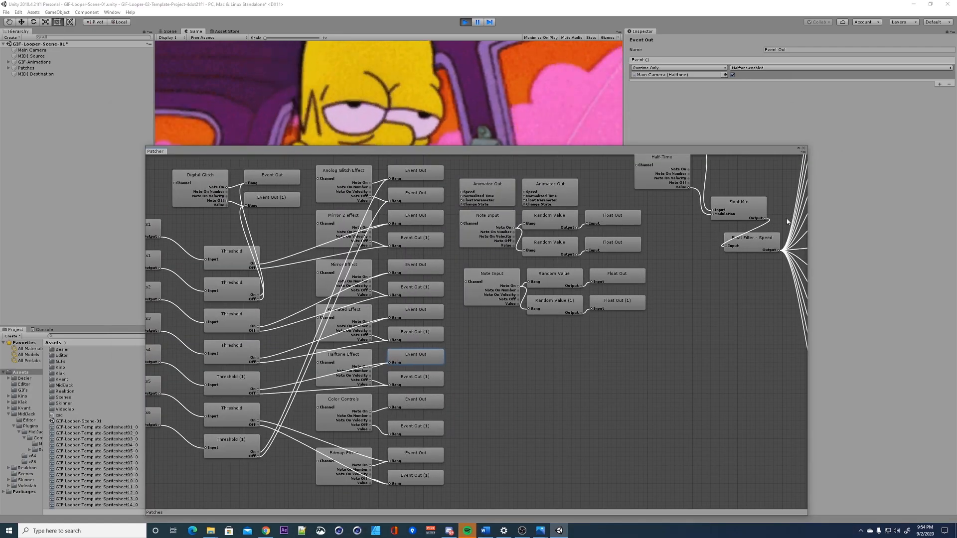
left_click(803, 147)
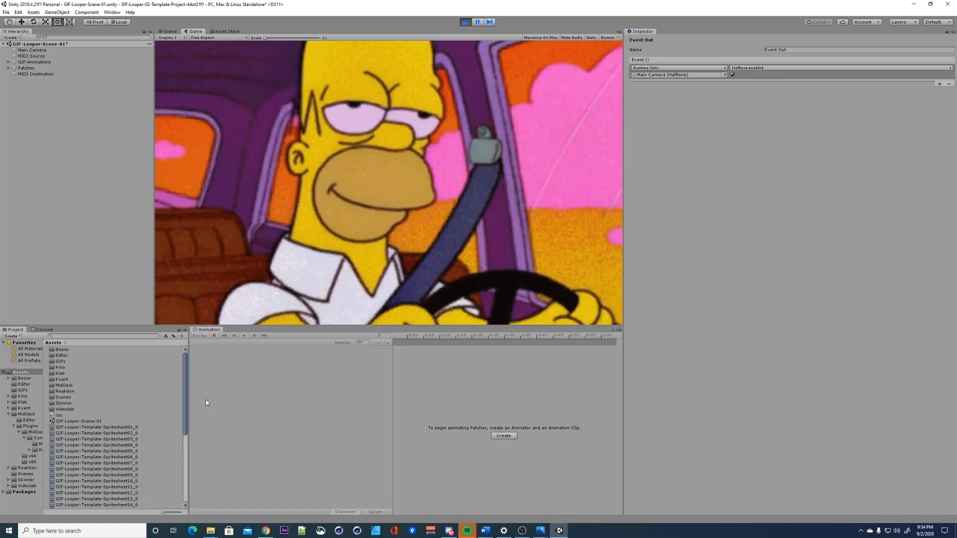
- Select the GIF-Looper-Scene-01 asset and check its AssetBundle assignment, keeping test01
left_click_drag(185, 384, 183, 397)
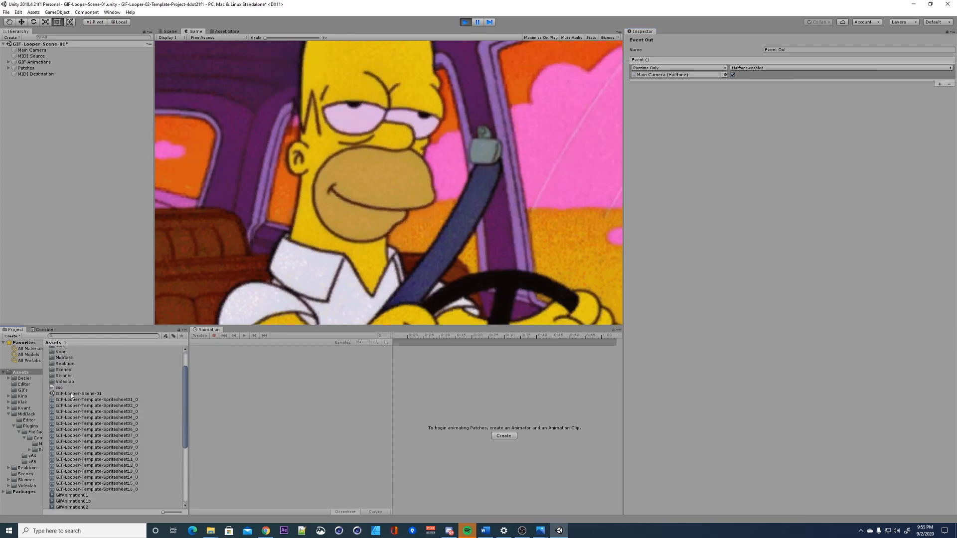
left_click(79, 393)
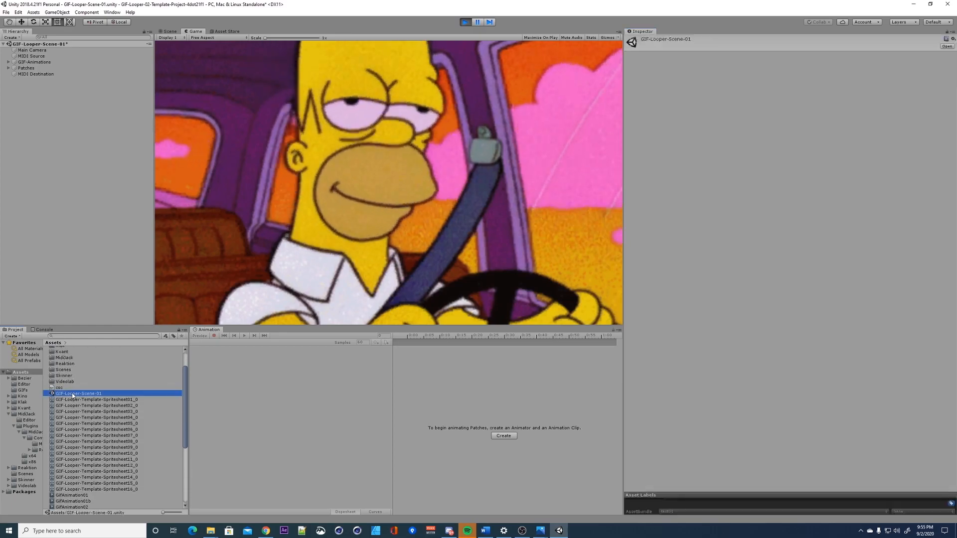
left_click(667, 511)
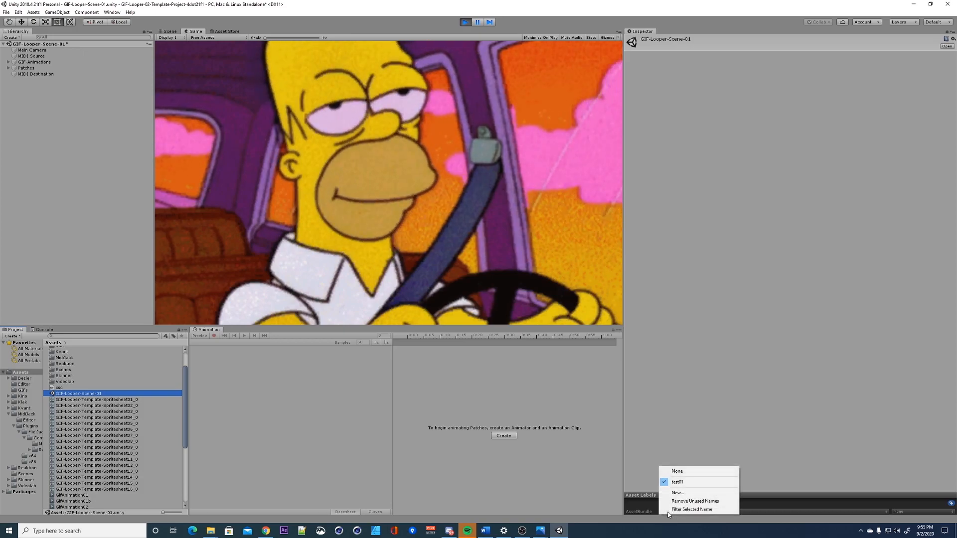
left_click(320, 433)
- Try to build the videopaks into a new folder named output inside _TUTORIAL-PAK
left_click(33, 11)
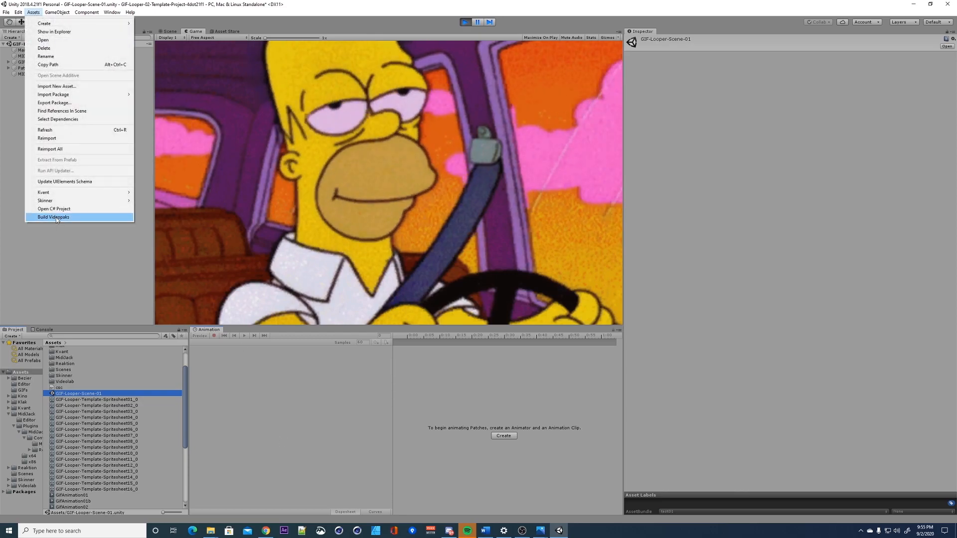
left_click(77, 217)
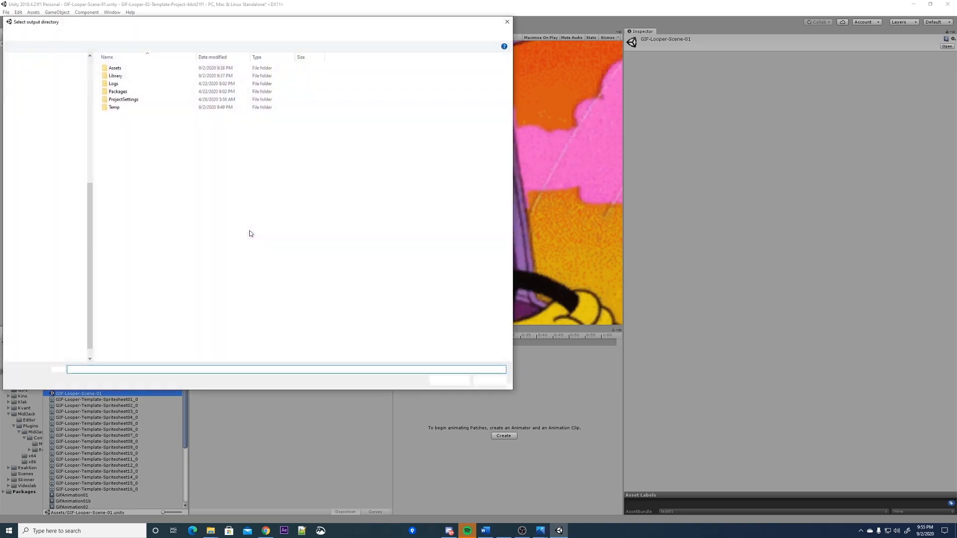
left_click(178, 35)
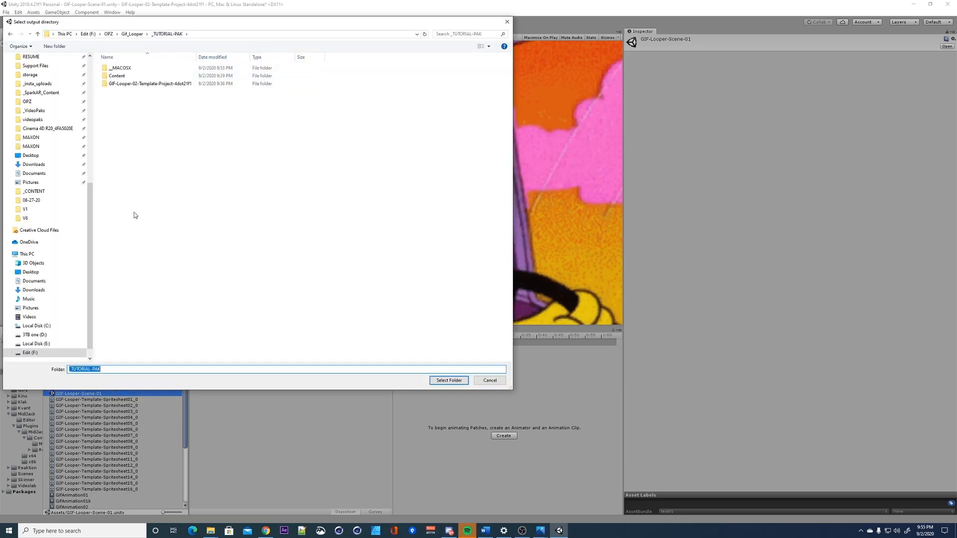
left_click(180, 157)
right_click(157, 175)
mouse_move(125, 262)
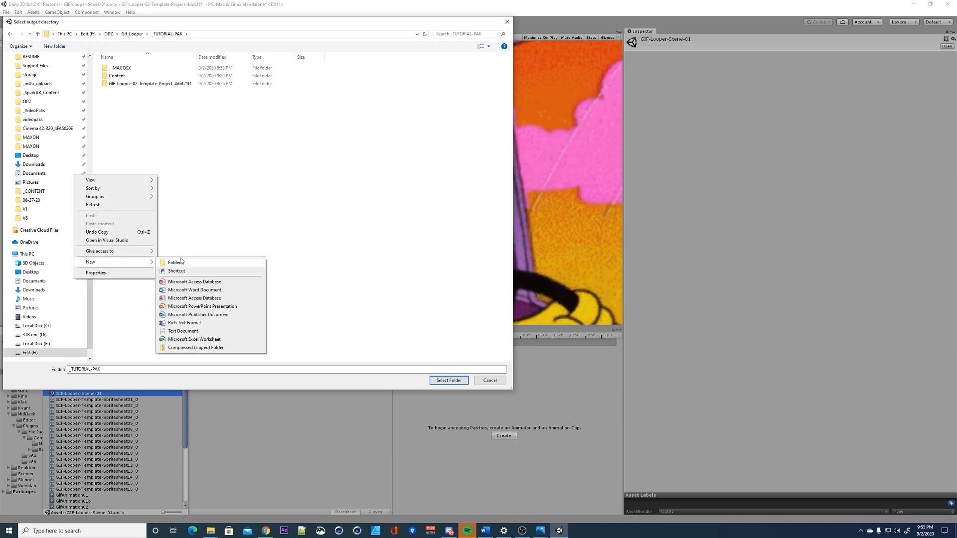
left_click(178, 260)
type("output")
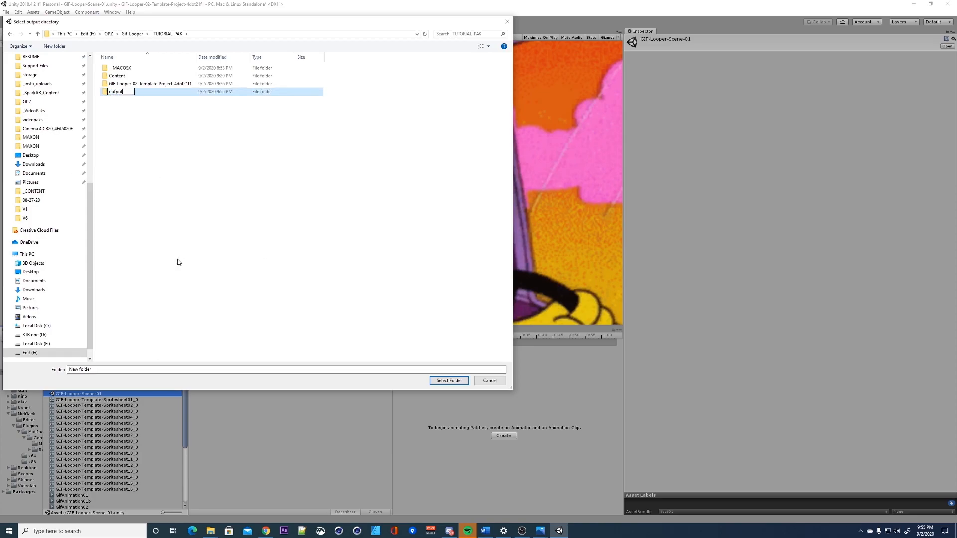
key("Return")
double_click(120, 92)
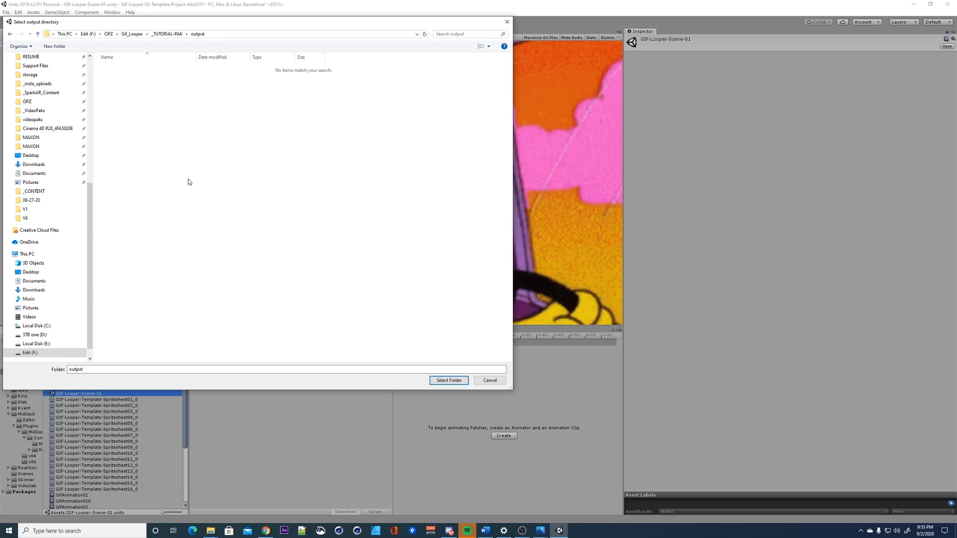
left_click(439, 380)
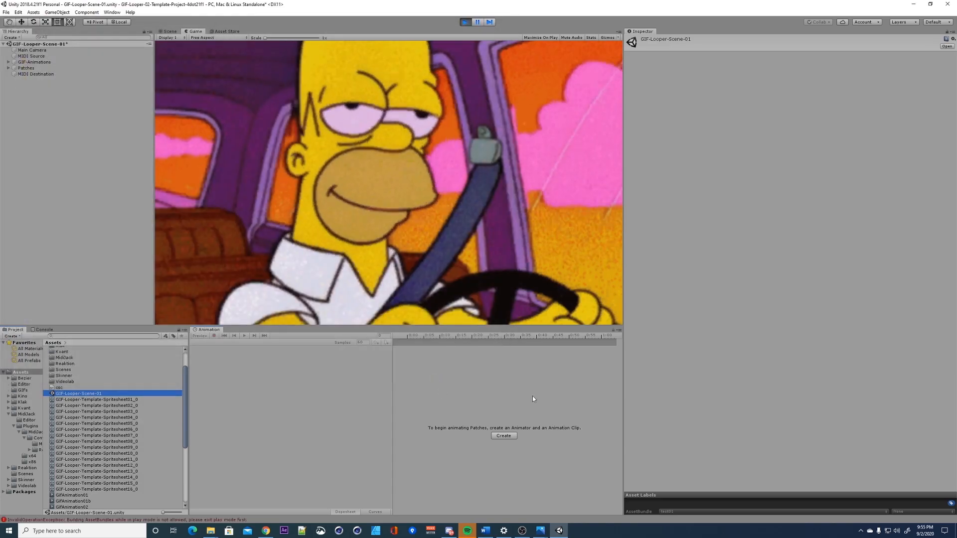
- Exit play mode and restart Build Videopaks, browsing to the output folder in _TUTORIAL-PAK
left_click(465, 22)
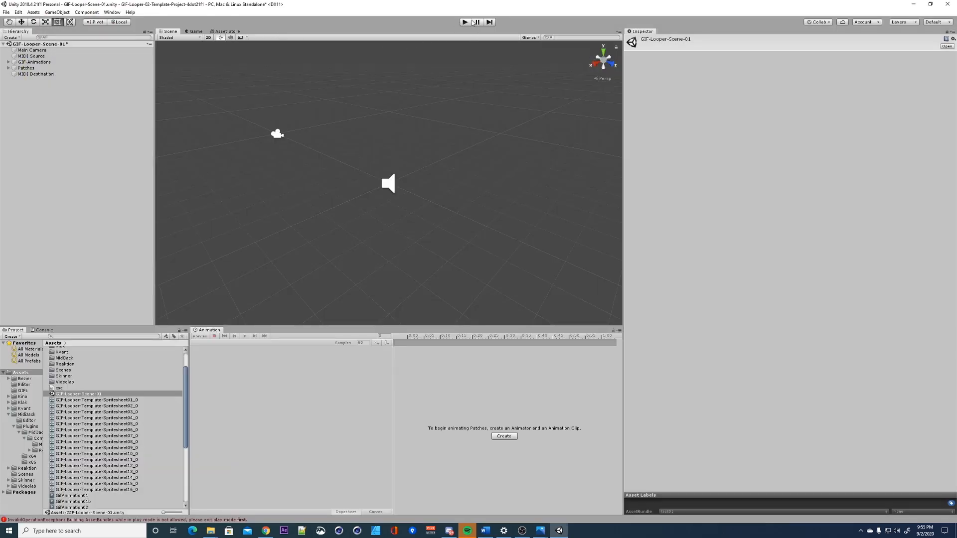
left_click(34, 12)
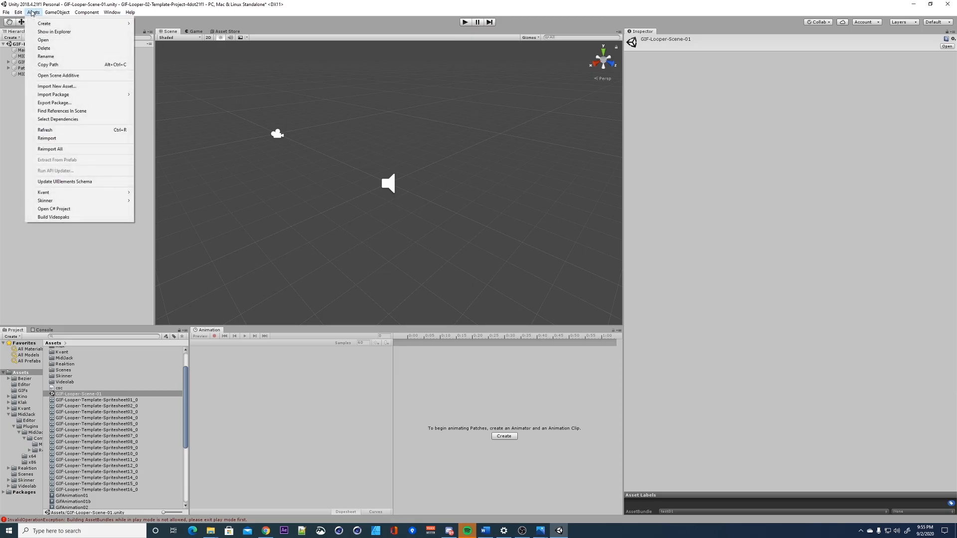
left_click(60, 219)
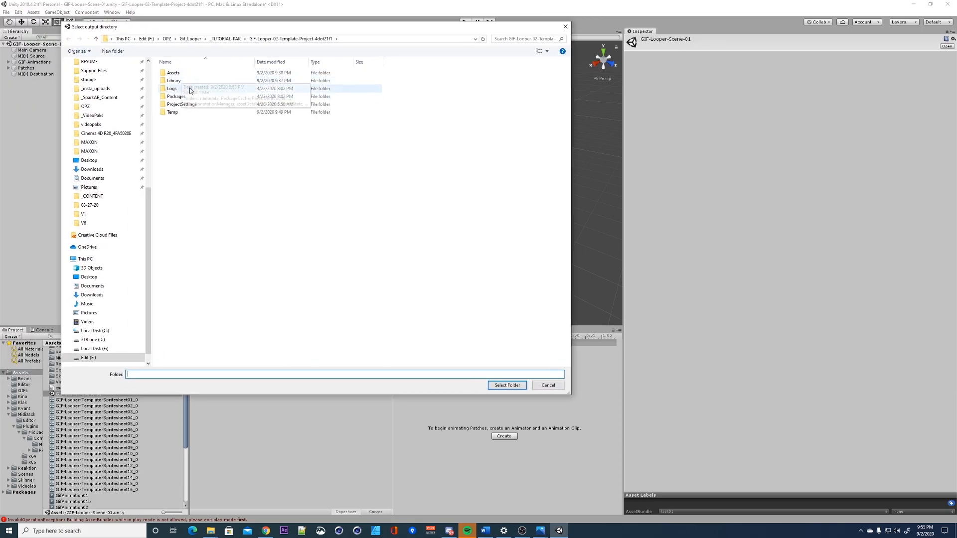
left_click(226, 40)
double_click(175, 97)
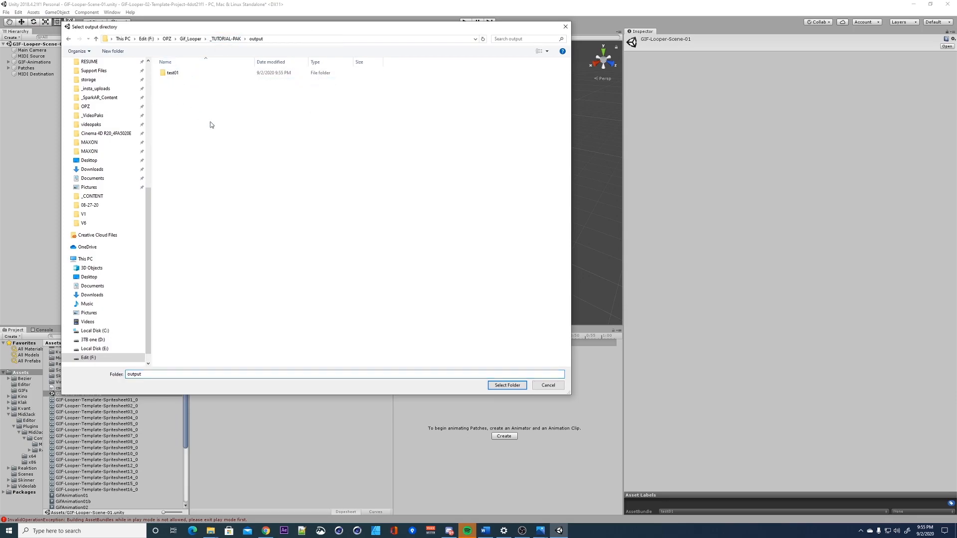
- Delete the leftover test01 folder and build the videopaks into the output folder
left_click(188, 74)
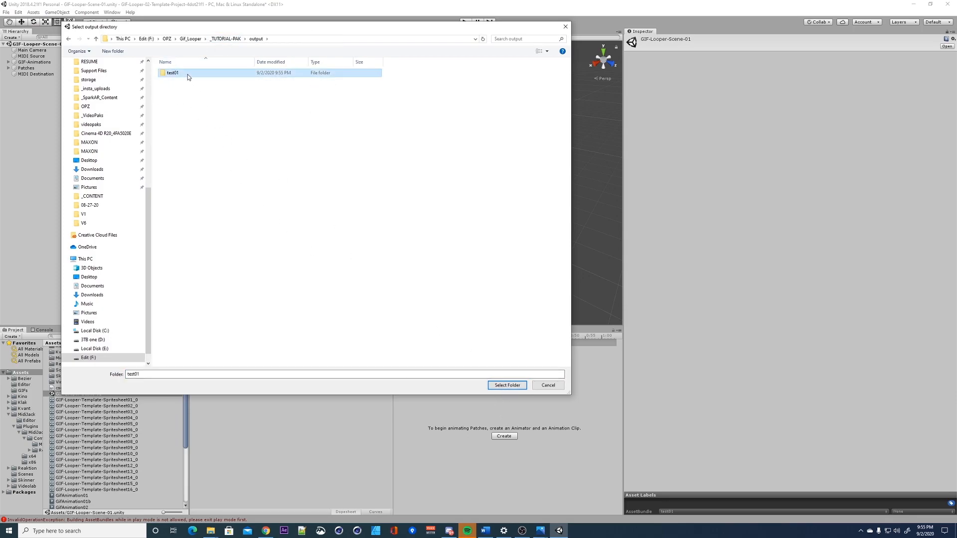
right_click(187, 73)
left_click(125, 264)
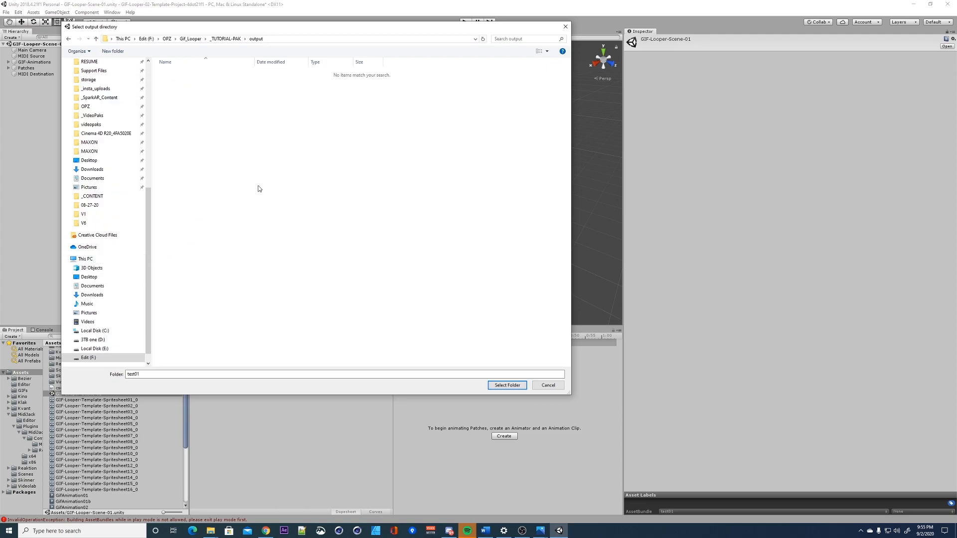
left_click(506, 385)
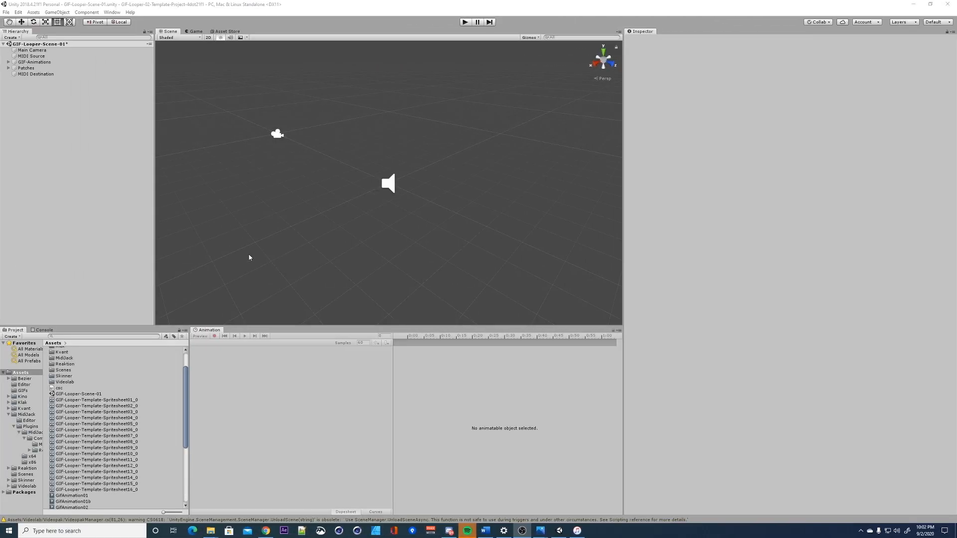
- Open the Player project settings for Android and accept the detected Android SDK directory
left_click(578, 531)
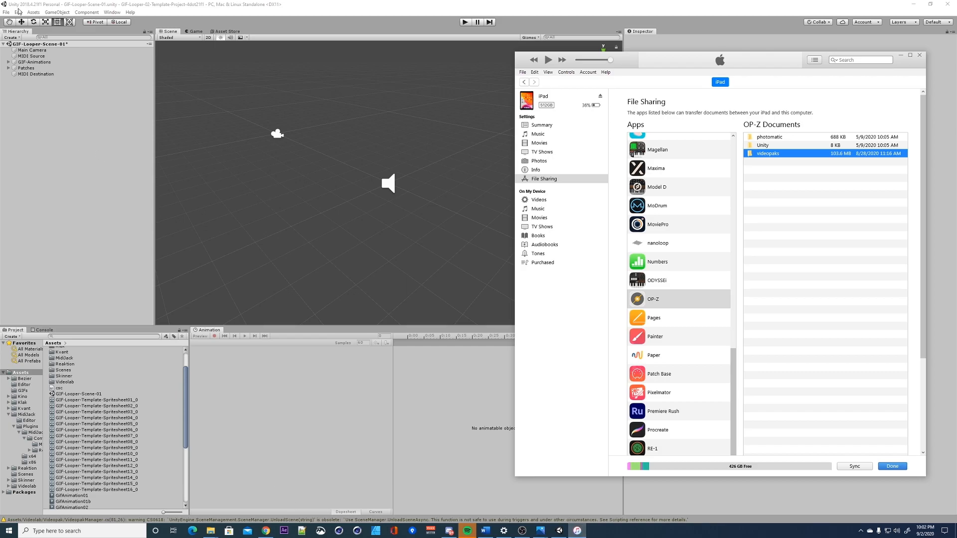
left_click(19, 12)
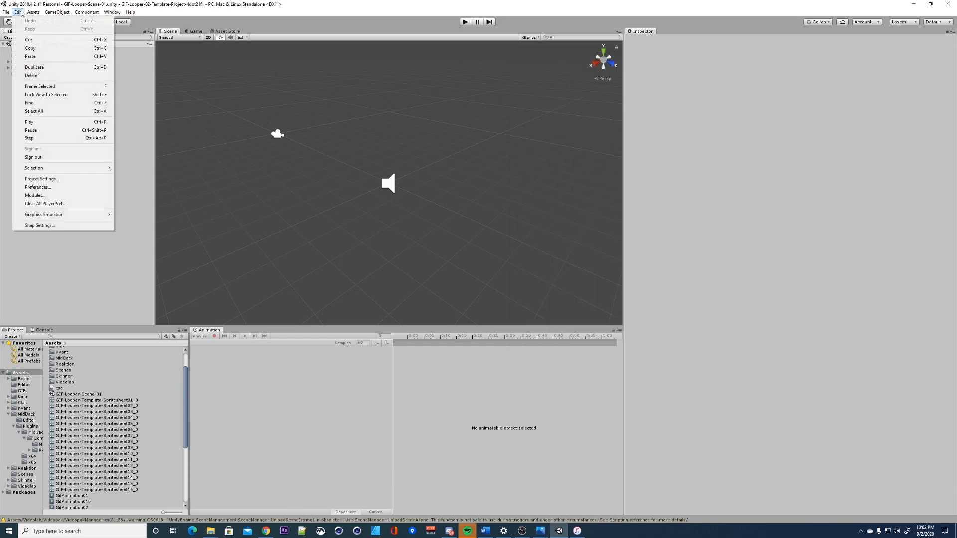
left_click(59, 180)
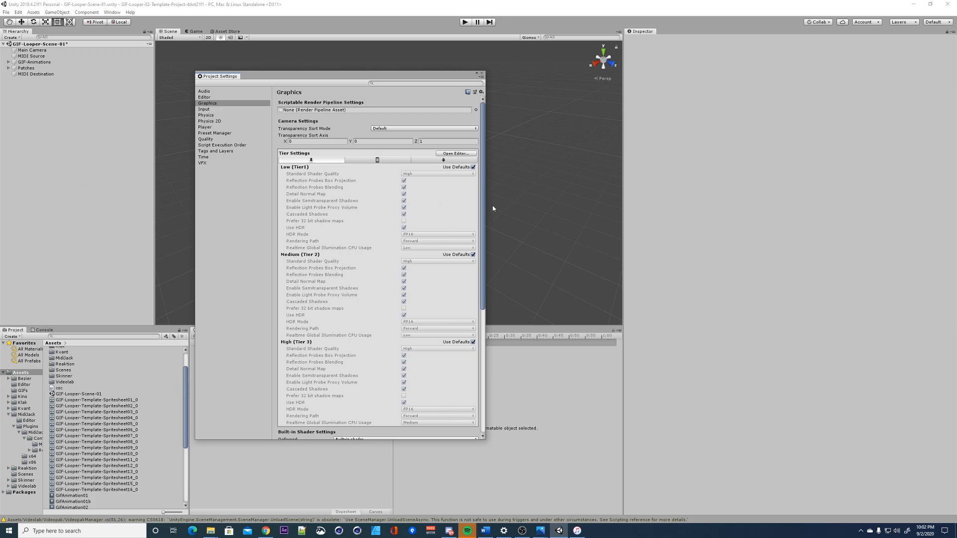
left_click_drag(486, 206, 554, 205)
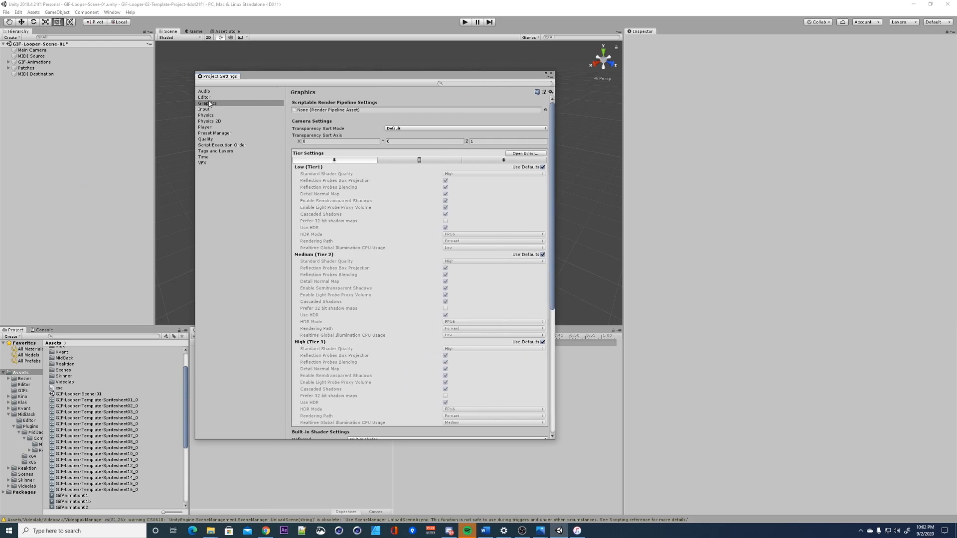
left_click(205, 127)
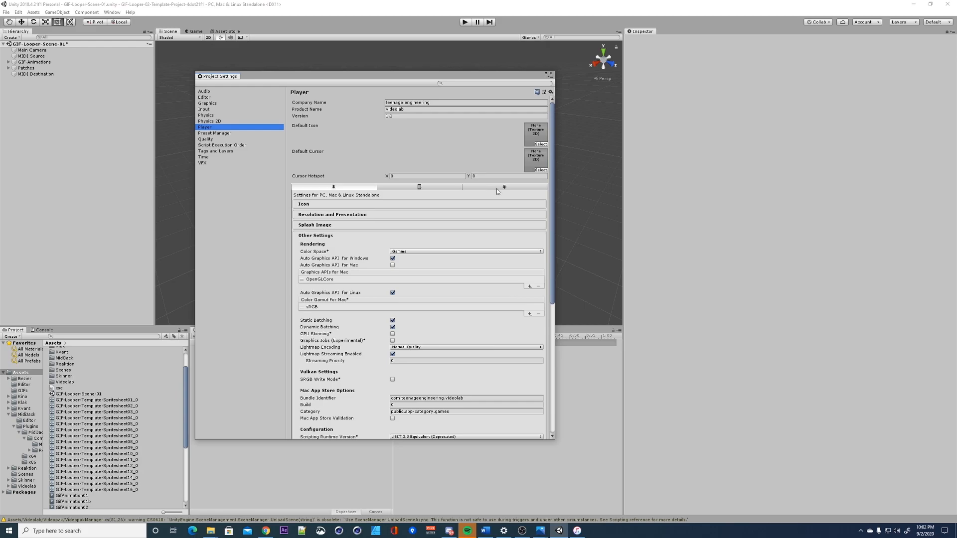
left_click(501, 189)
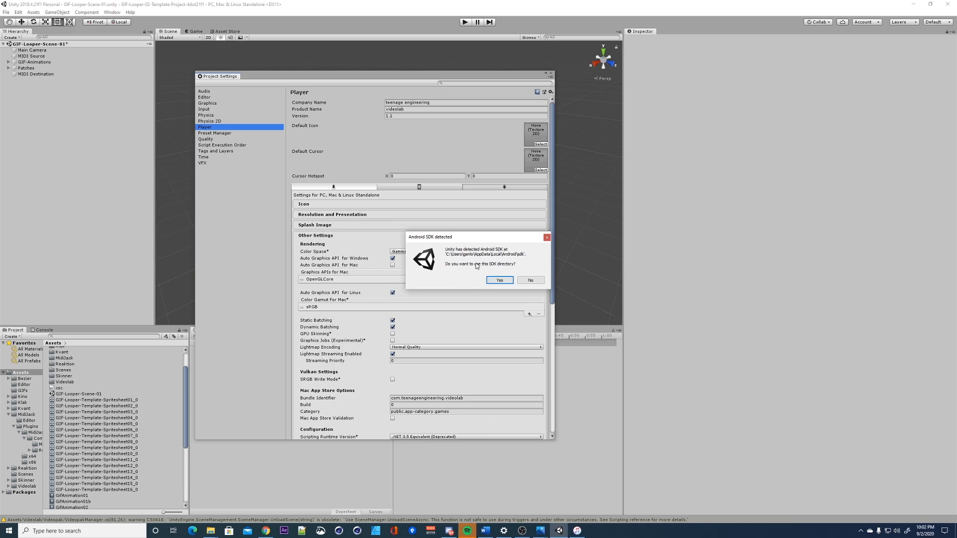
left_click(498, 281)
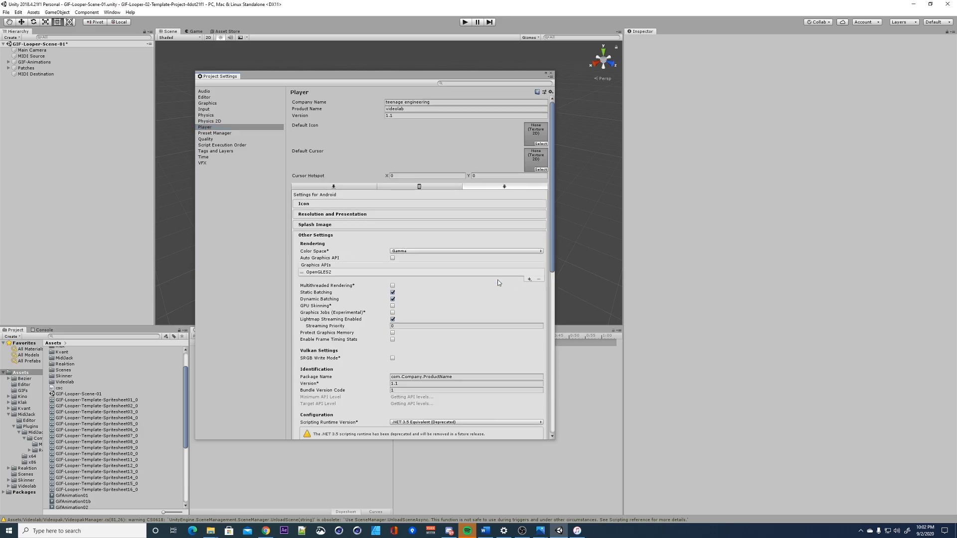
- Review the Android, iOS and PC standalone player settings, and close the Project Settings
left_click_drag(550, 256, 546, 232)
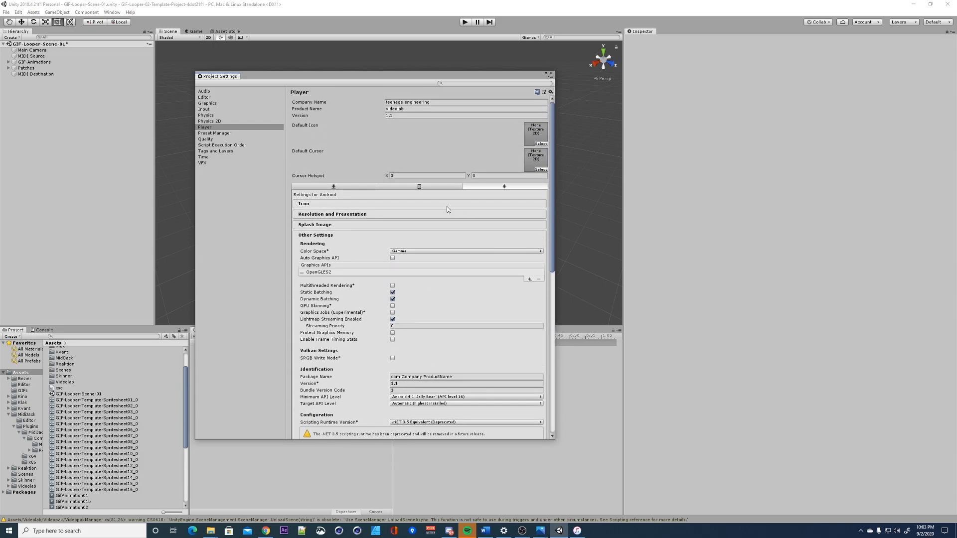
left_click(440, 187)
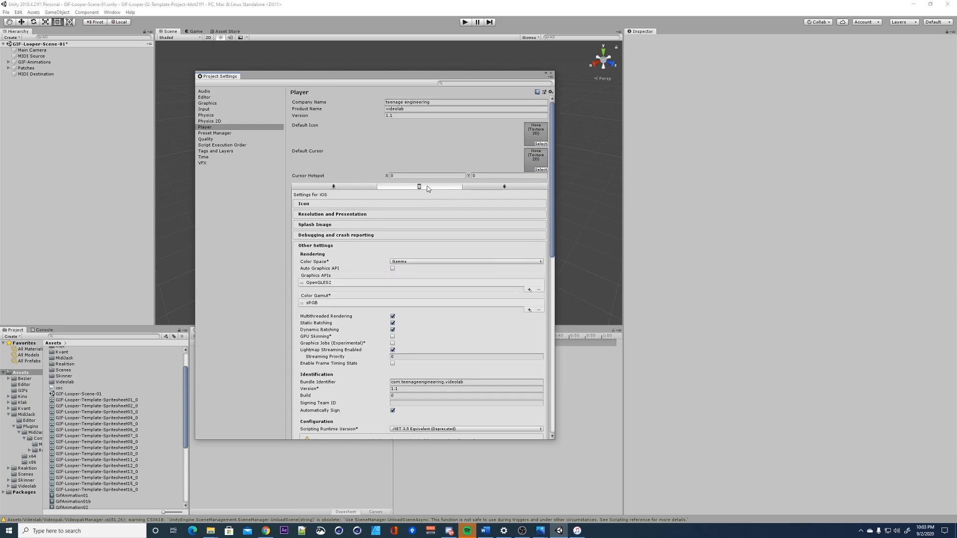
left_click(333, 187)
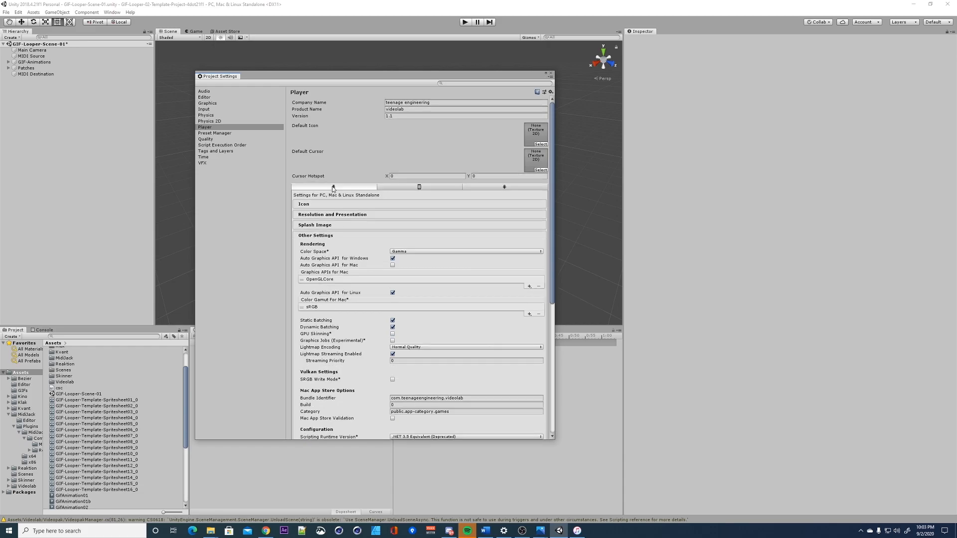
left_click(551, 74)
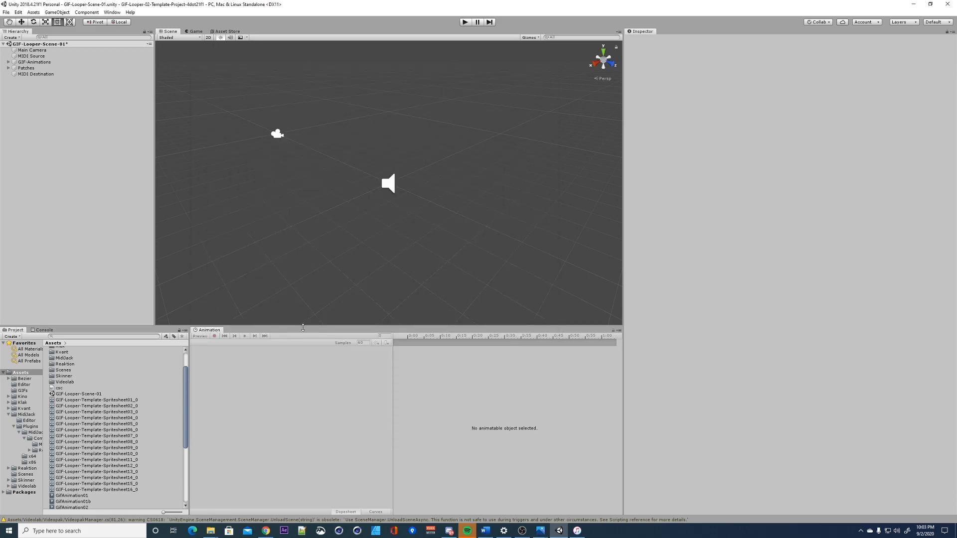
- Switch to iTunes and show the OP-Z app's documents in the iPad's File Sharing
left_click(577, 530)
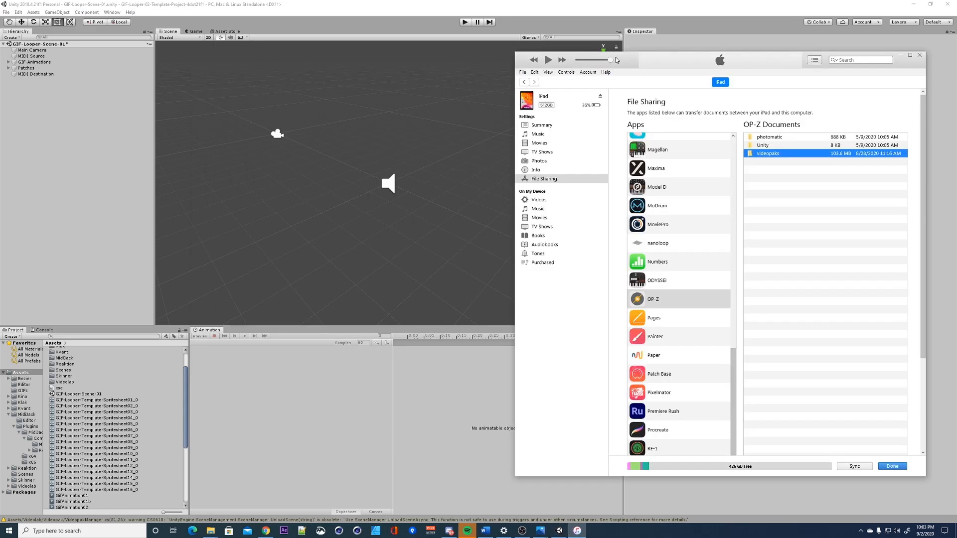
left_click_drag(624, 60, 482, 46)
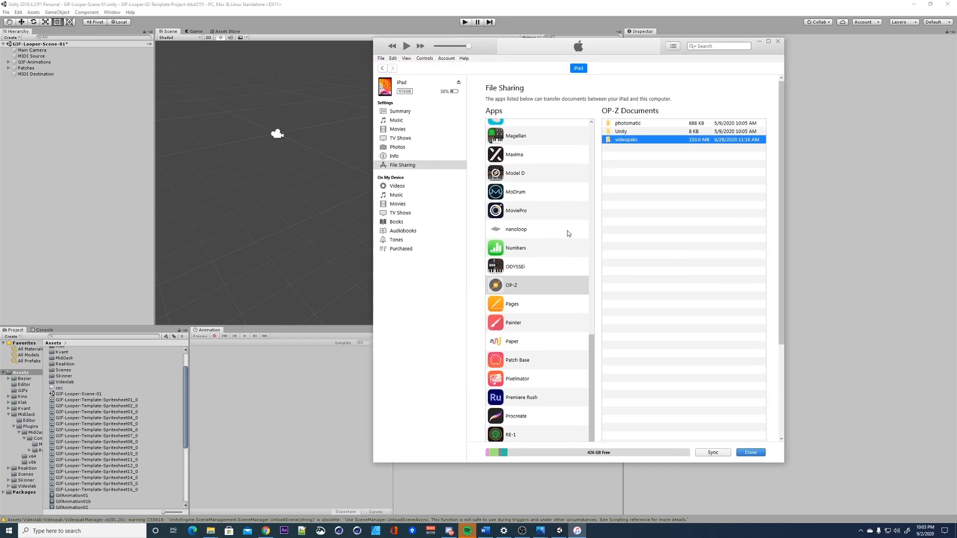
left_click(397, 157)
left_click(399, 166)
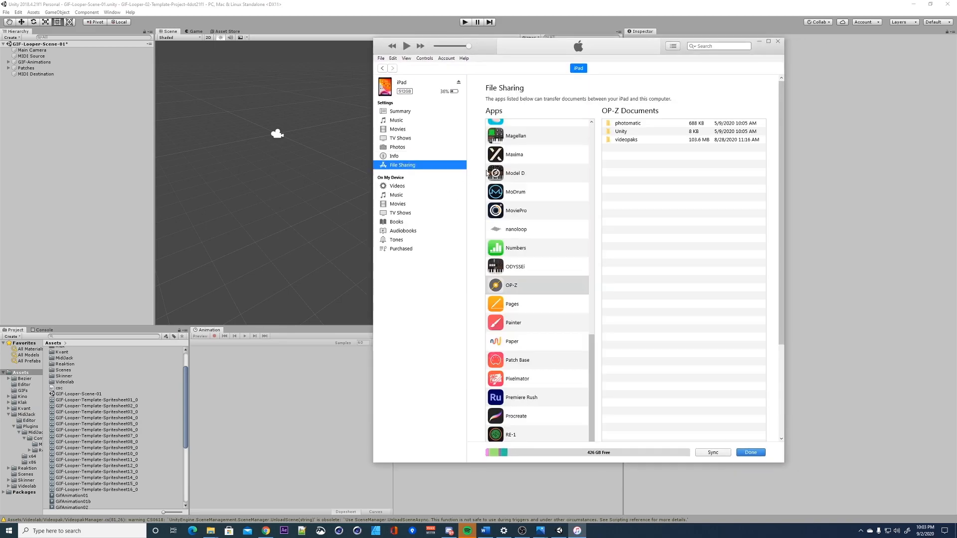
scroll(509, 276, "up", 3)
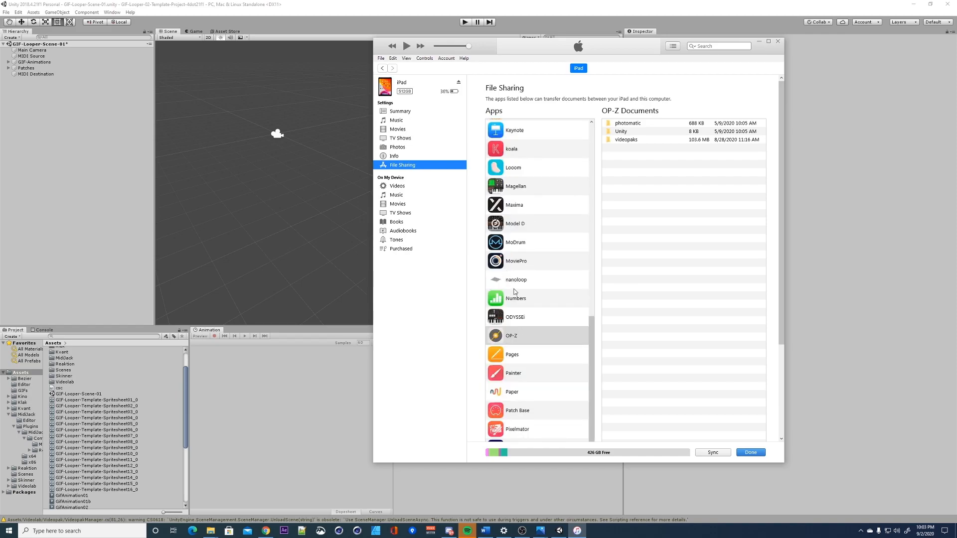
left_click(520, 319)
left_click(522, 335)
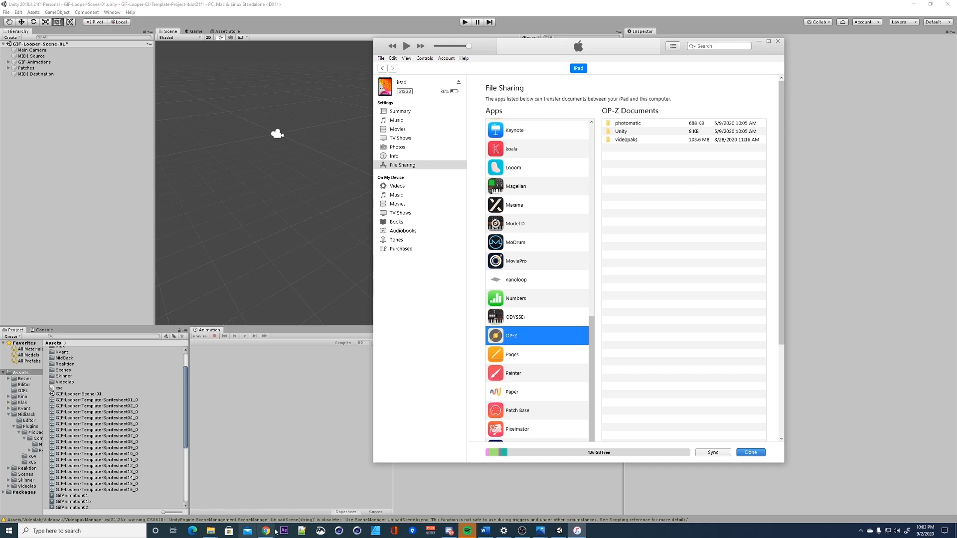
- Switch to File Explorer and check the platform folders inside the built test01 videopak, returning to its parent folder
mouse_move(267, 532)
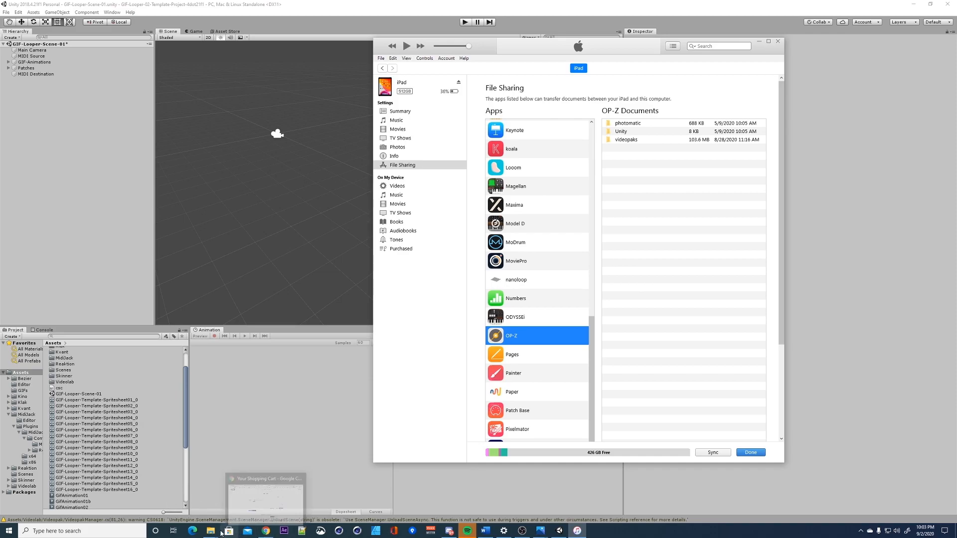
mouse_move(210, 531)
left_click(304, 507)
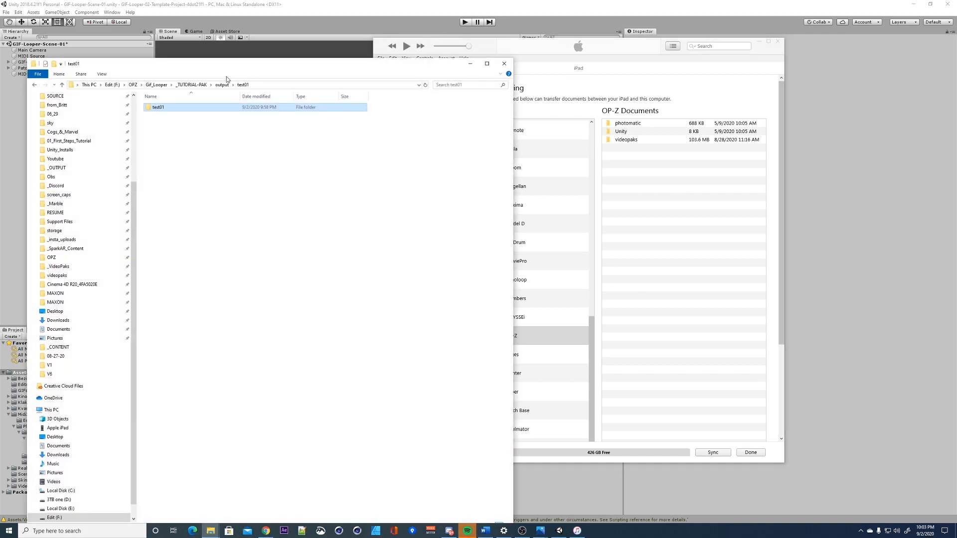
double_click(167, 107)
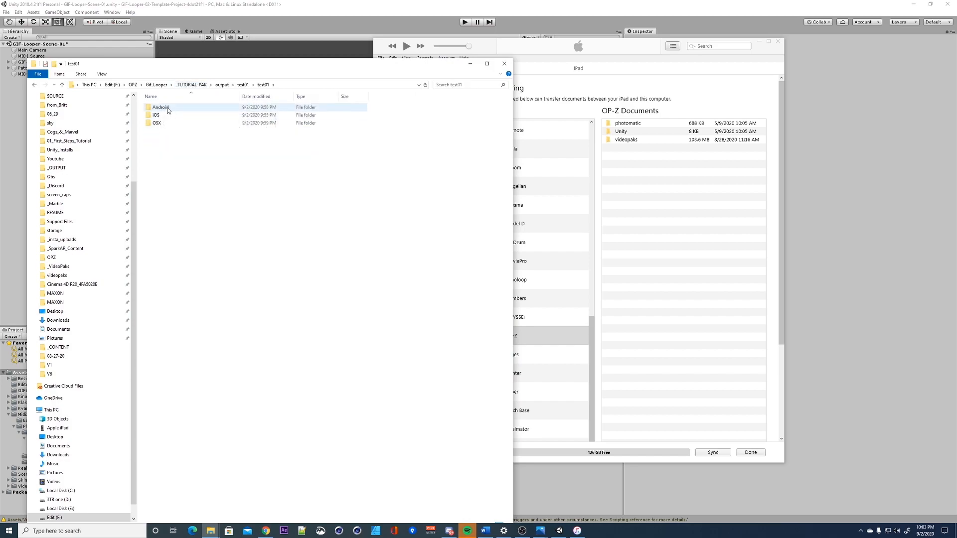
left_click(243, 86)
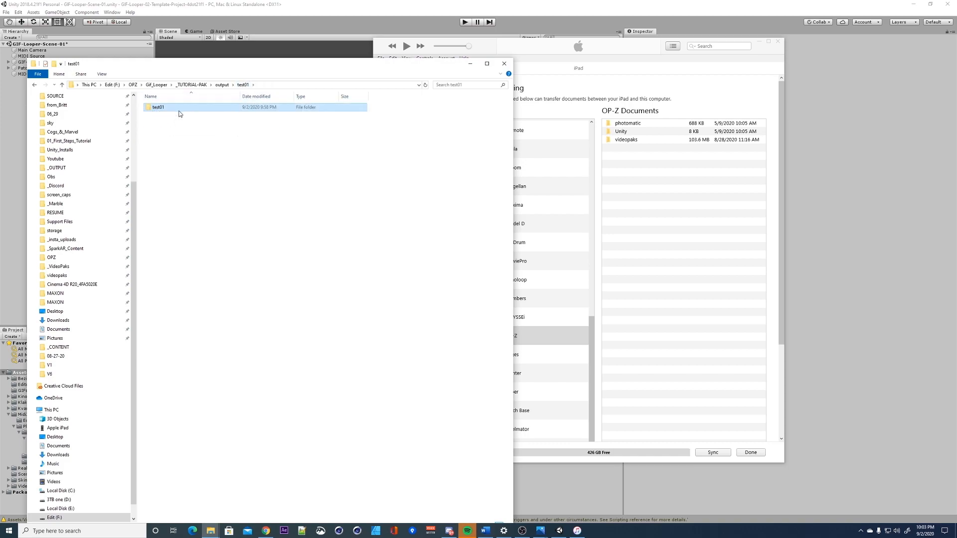
- Create a new folder named videopaks beside the built test01 folder
left_click(183, 164)
right_click(175, 171)
mouse_move(150, 269)
left_click(224, 271)
type("v")
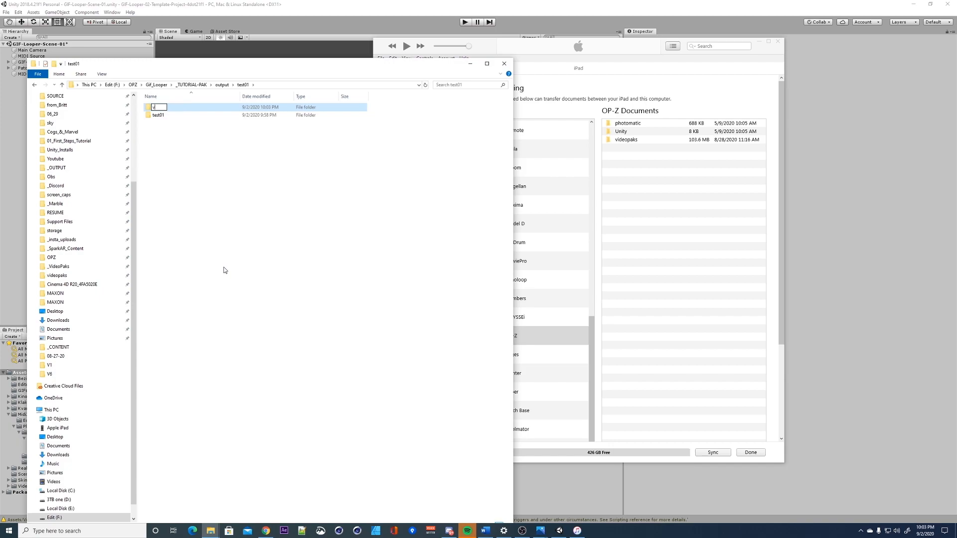
type("ideopaks")
key("Return")
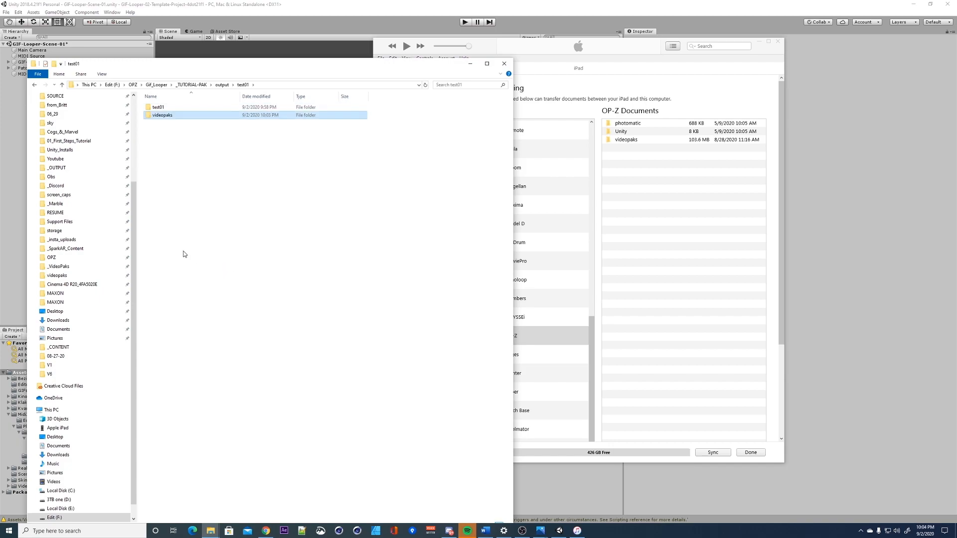
- Move test01 into the videopaks folder and copy that folder to the OP-Z Documents in iTunes, replacing the existing videopaks
left_click_drag(159, 106, 686, 223)
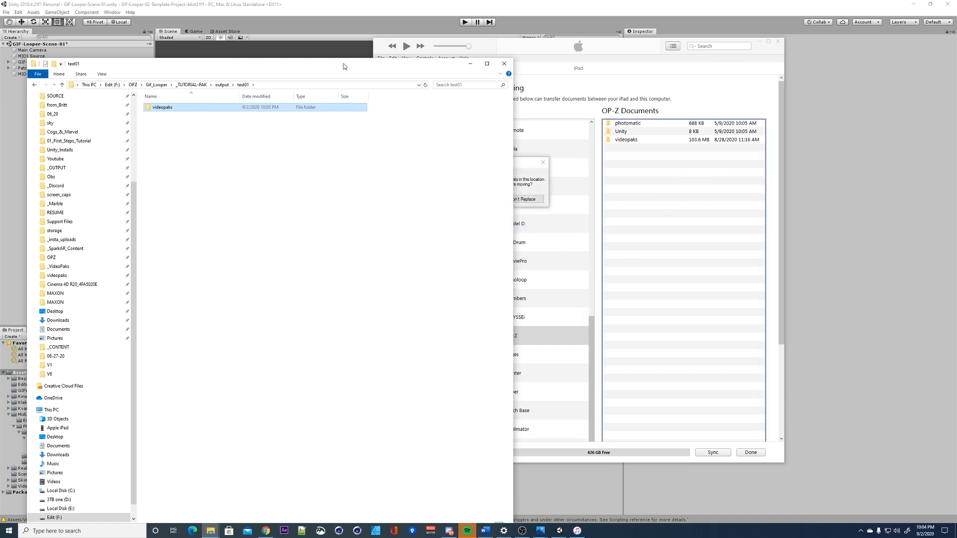
left_click(523, 167)
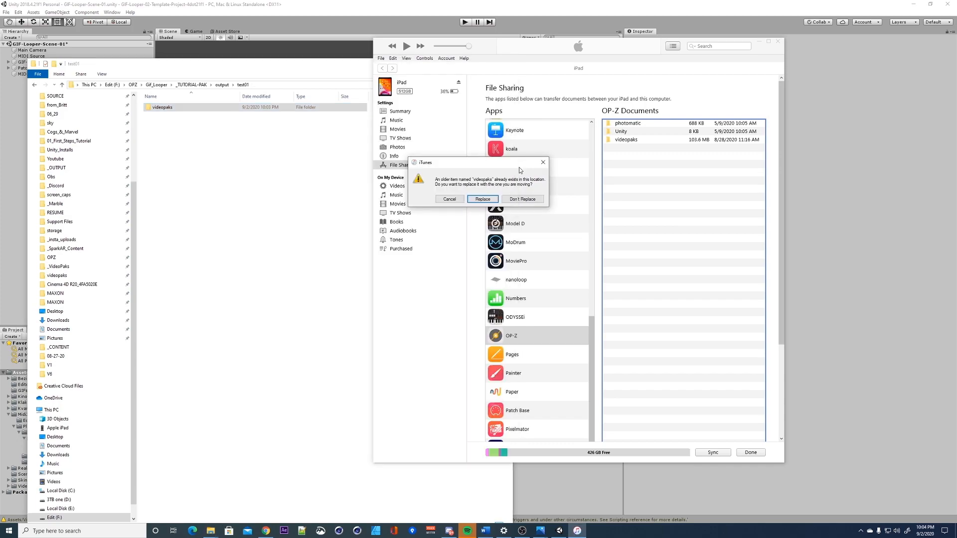
left_click(483, 199)
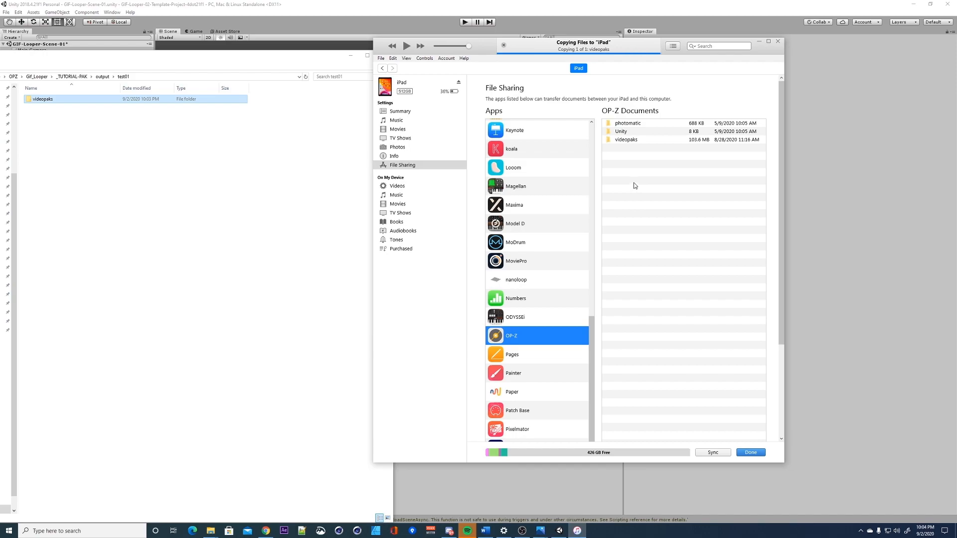
left_click(625, 143)
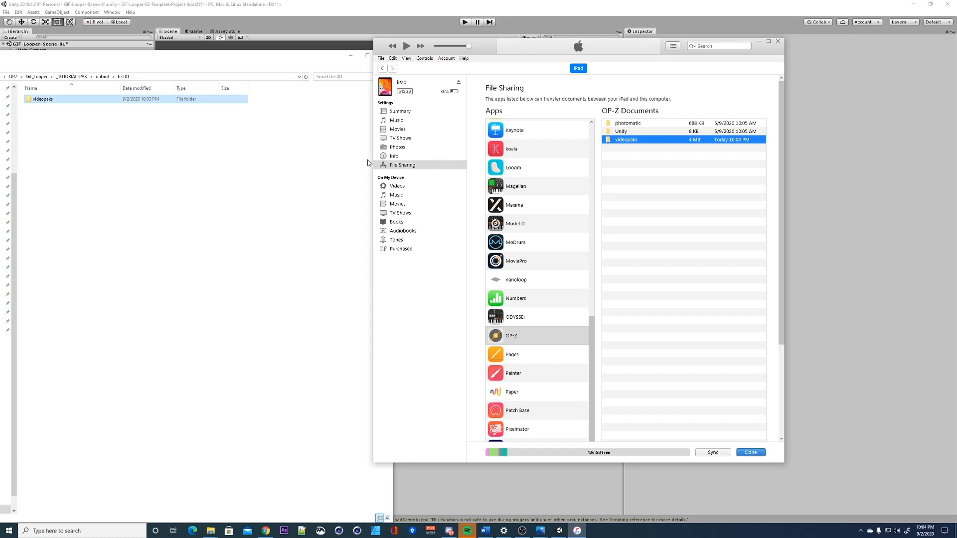
- Copy the older videopaks collection stored under _VideoPaks in 05_27_20 to the OP-Z Documents in iTunes, replacing the videopaks folder there
left_click(188, 166)
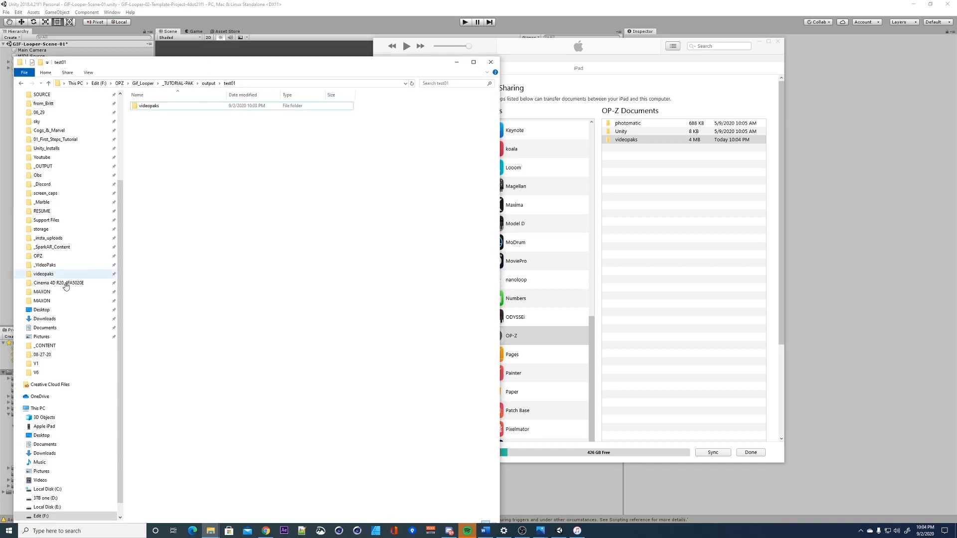
left_click(53, 274)
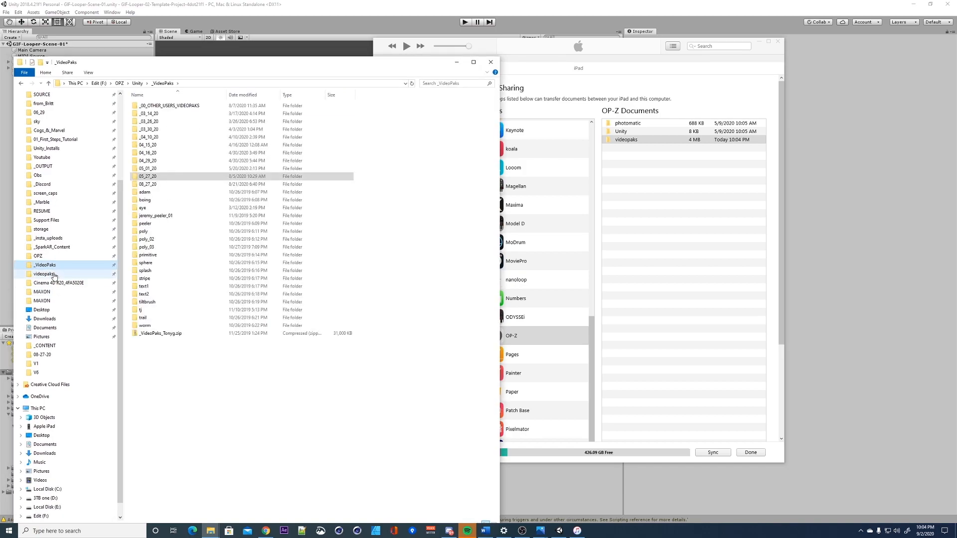
left_click(50, 274)
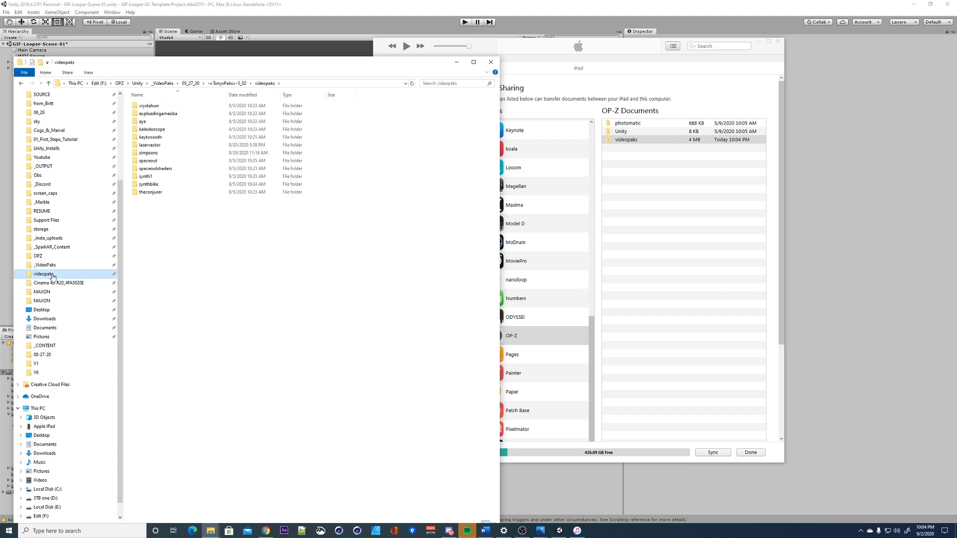
left_click(233, 83)
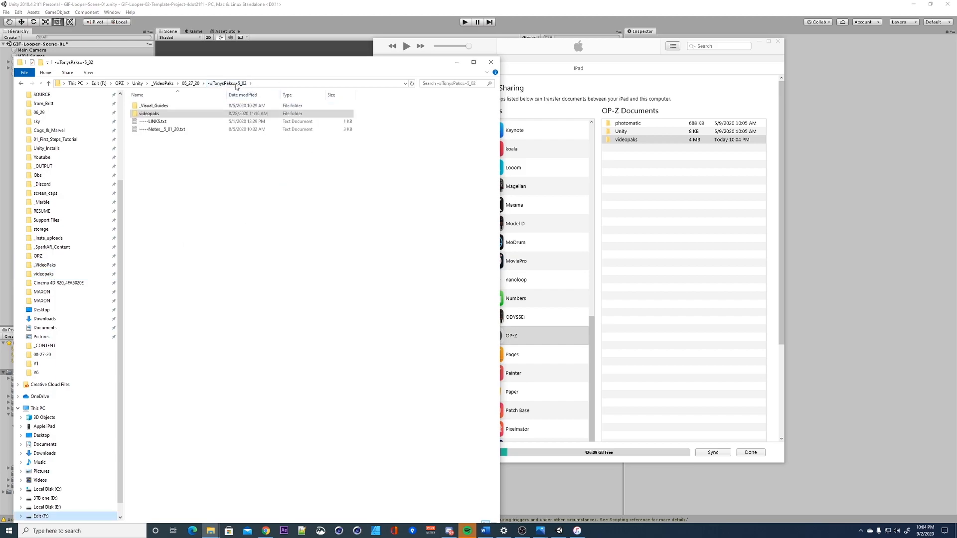
double_click(148, 113)
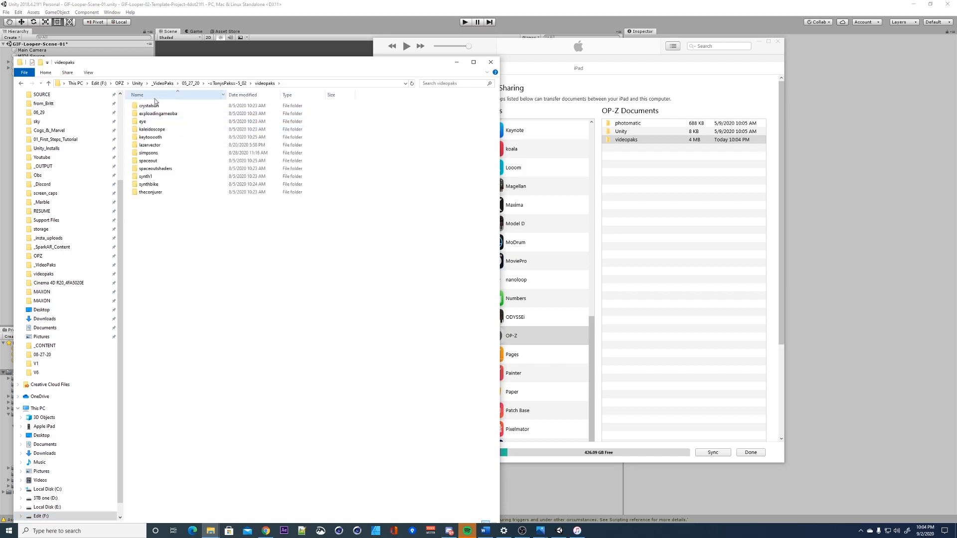
left_click(238, 85)
left_click_drag(150, 114, 688, 271)
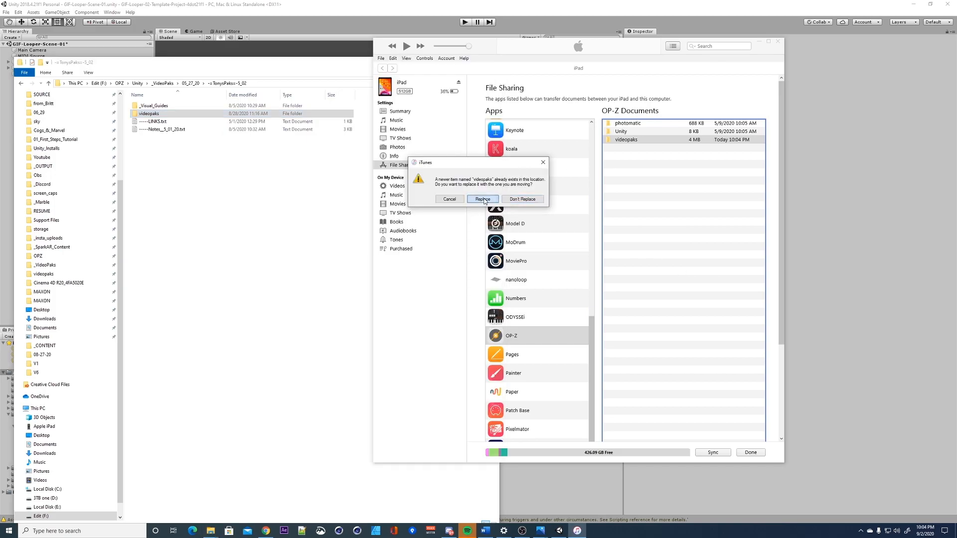
left_click(483, 199)
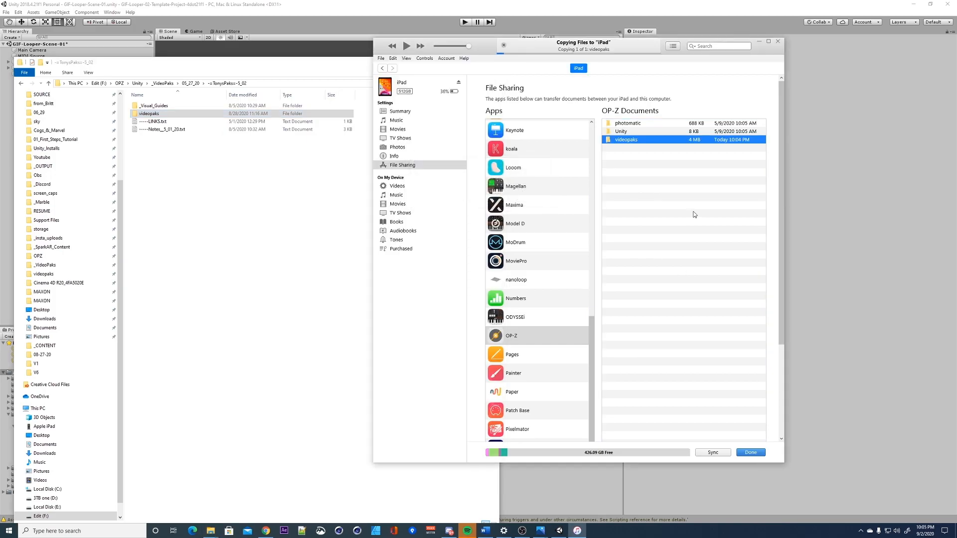